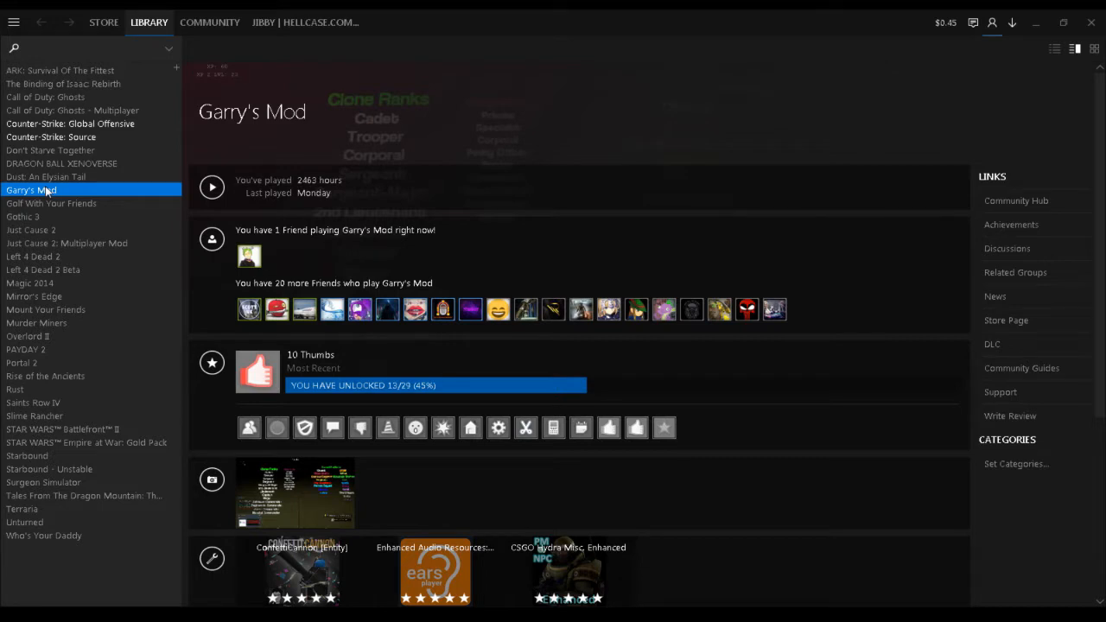
Open the Steam Workshop and search for Garry's Mod to open that game's workshop.
double_click(412, 32)
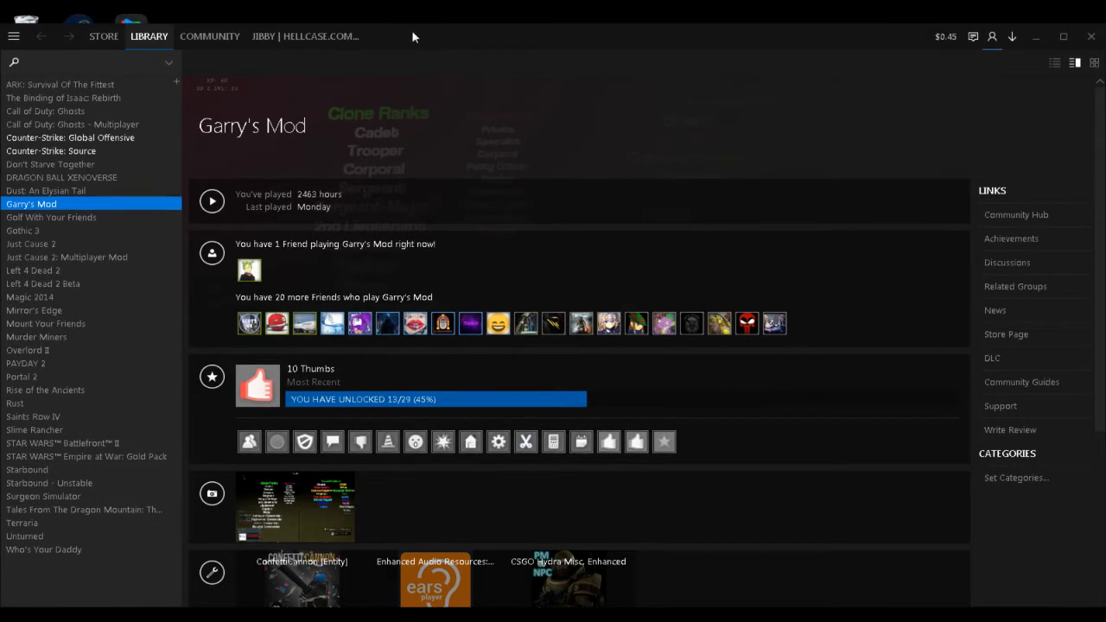
mouse_move(226, 40)
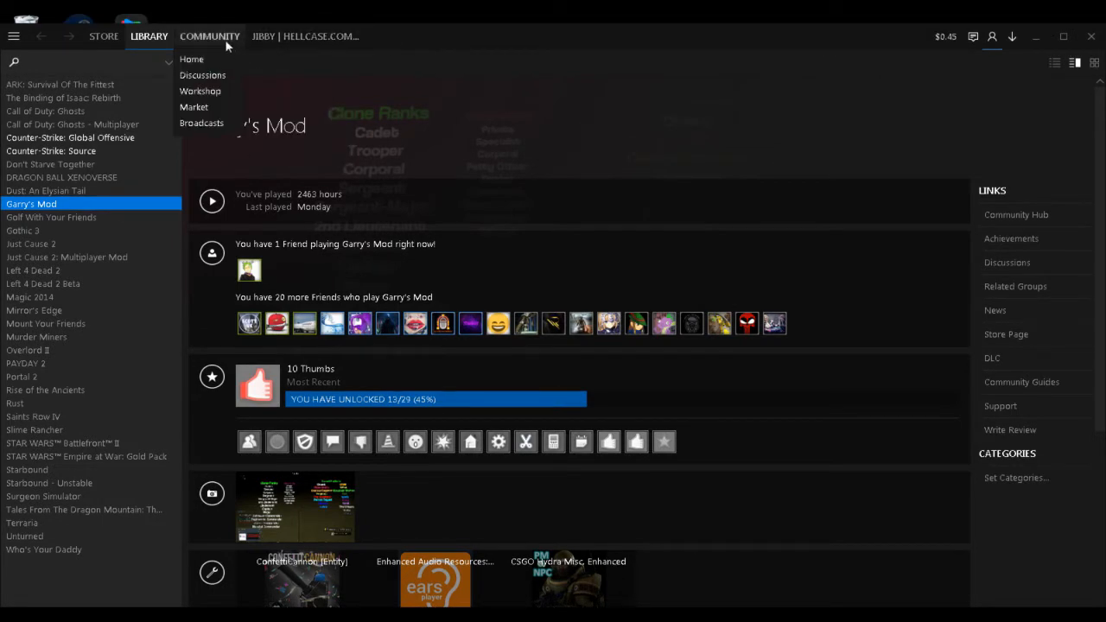
click(212, 93)
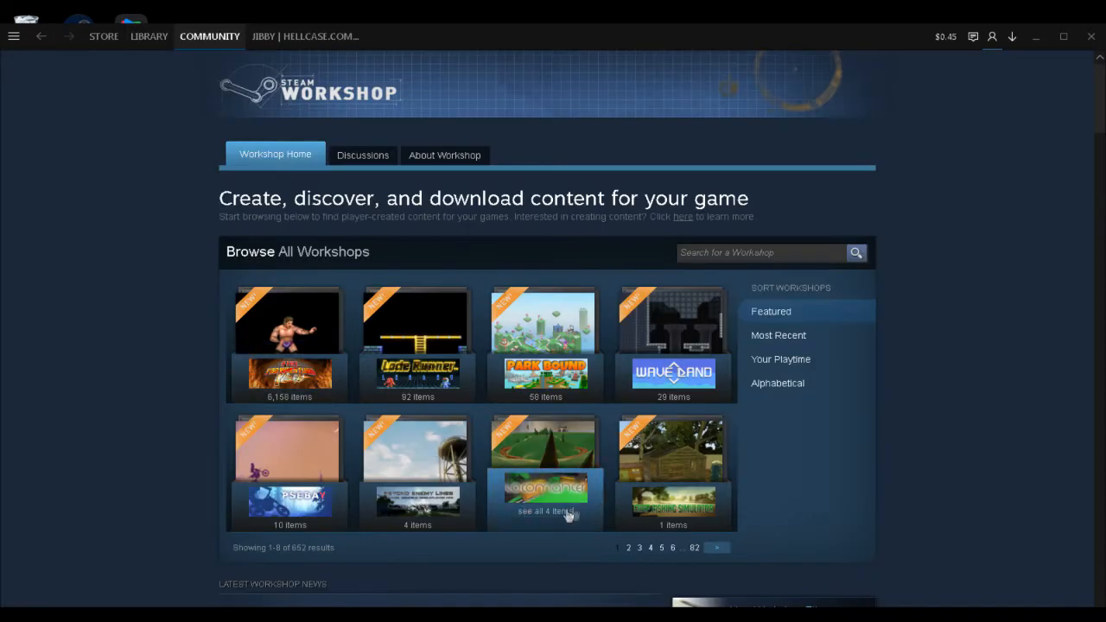
scroll(472, 538, down, 1)
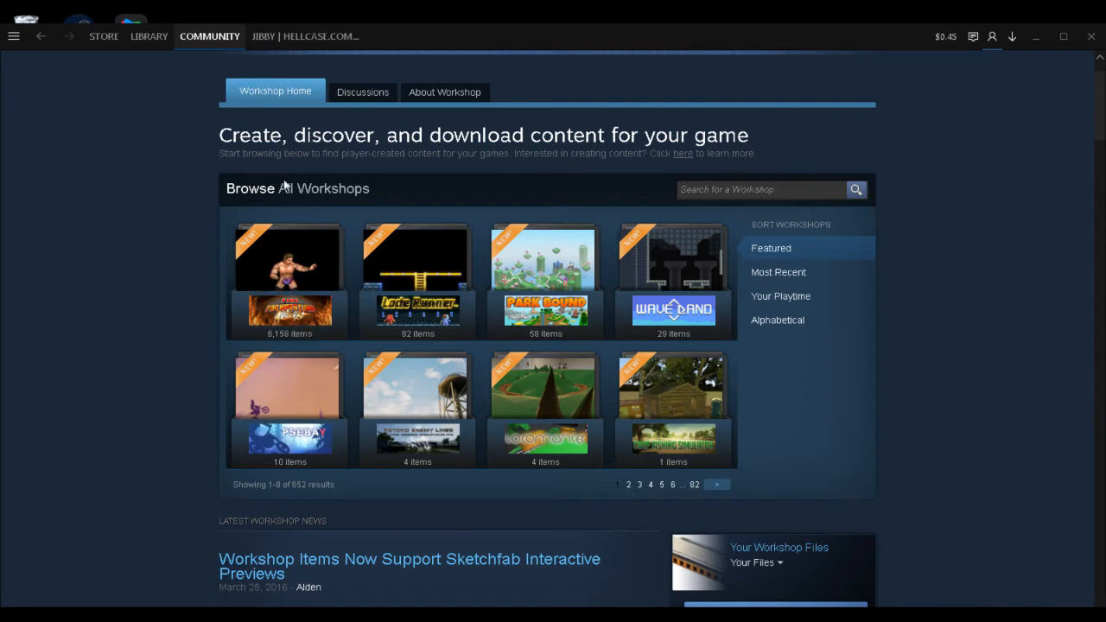
click(781, 188)
text(garr)
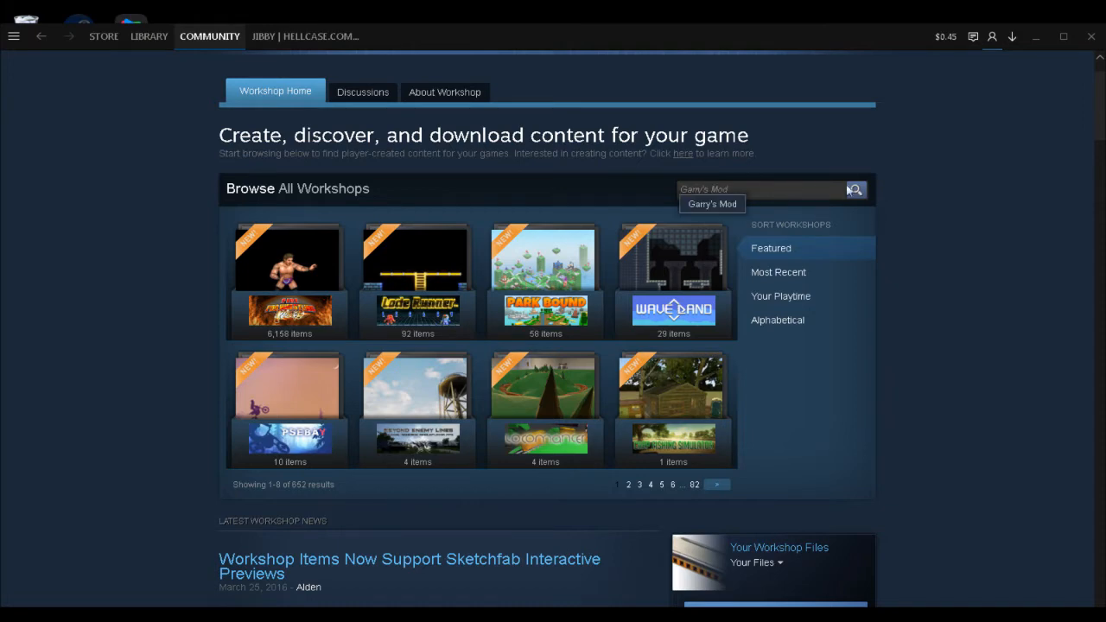
click(715, 204)
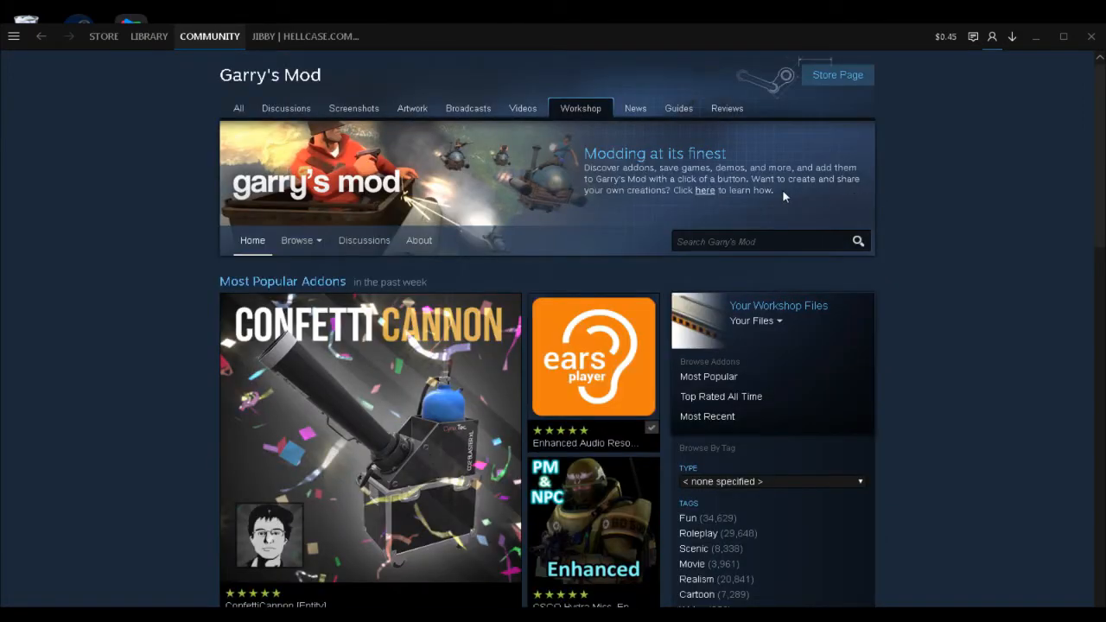
Browse the Garry's Mod workshop collections and start creating a new collection.
scroll(784, 196, down, 1)
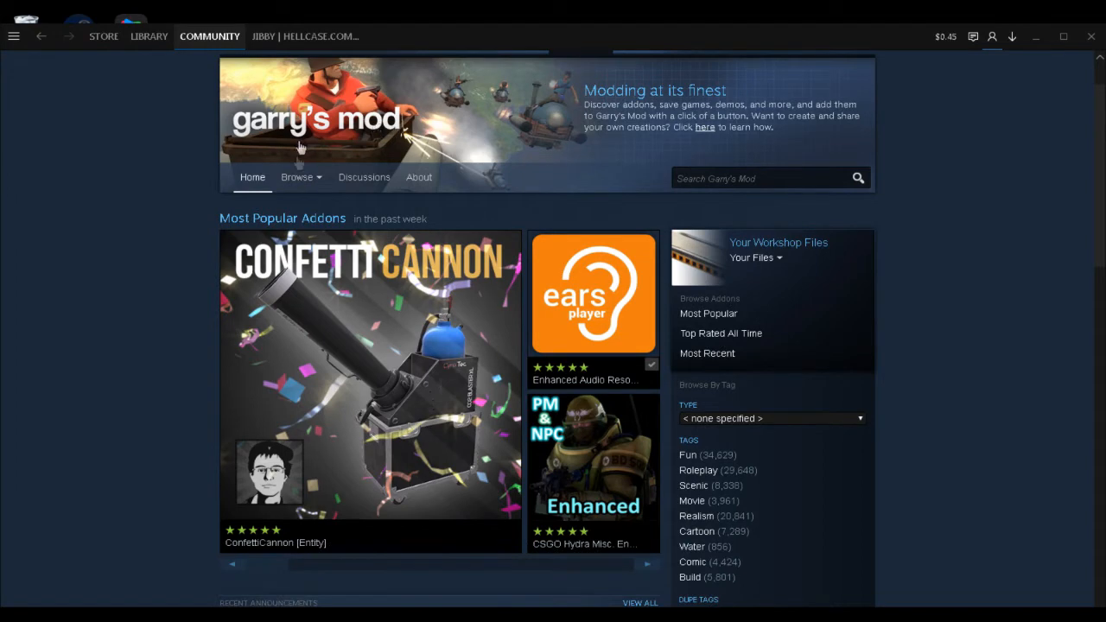
mouse_move(298, 176)
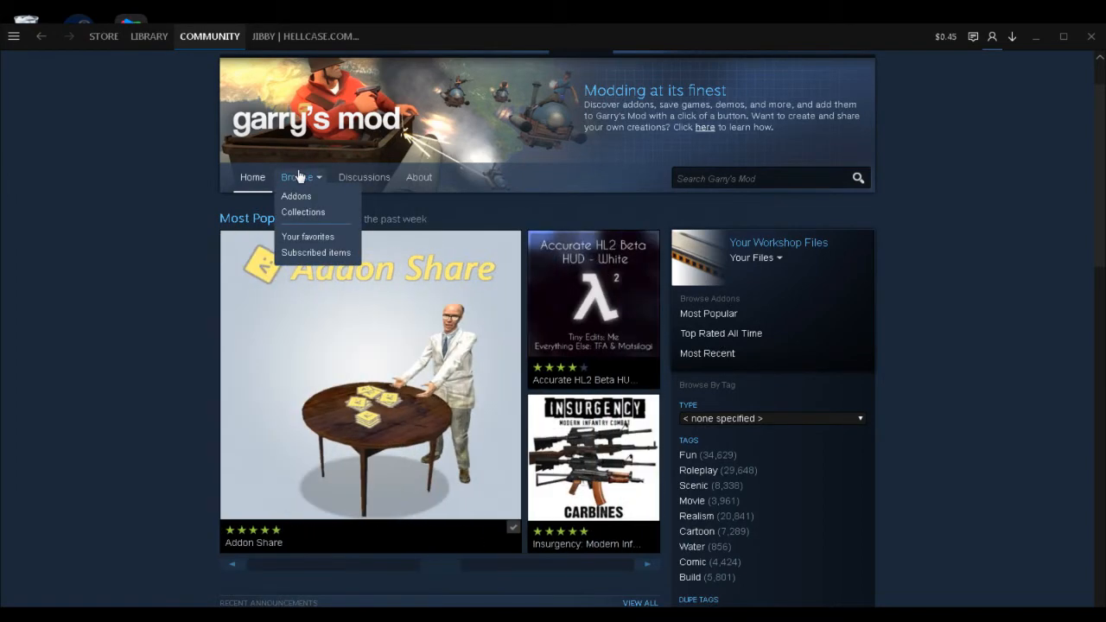
click(316, 213)
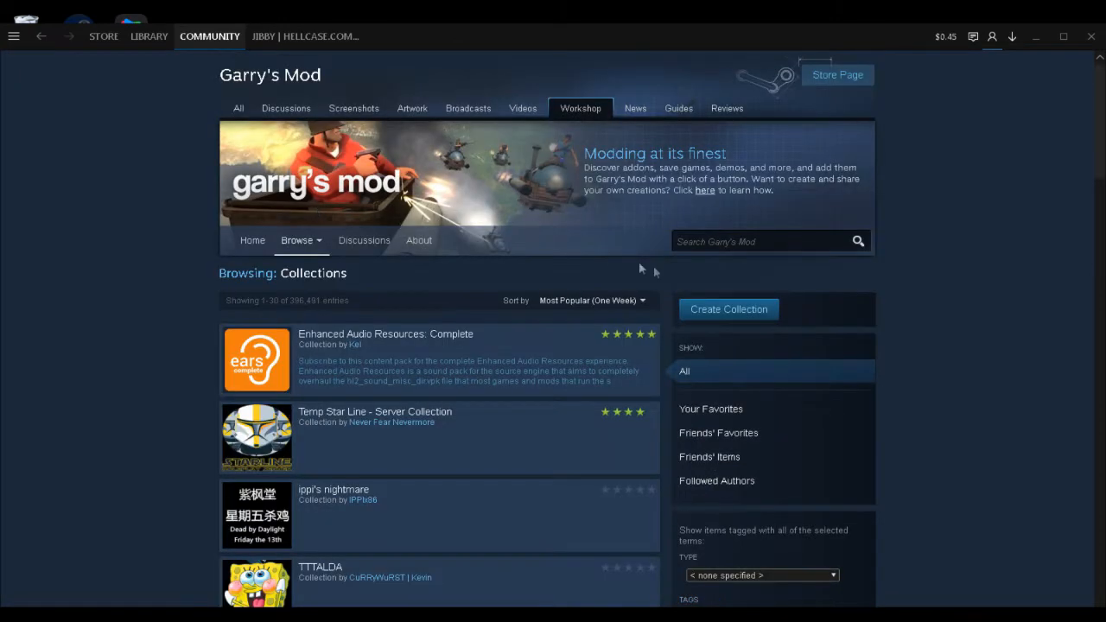
click(691, 320)
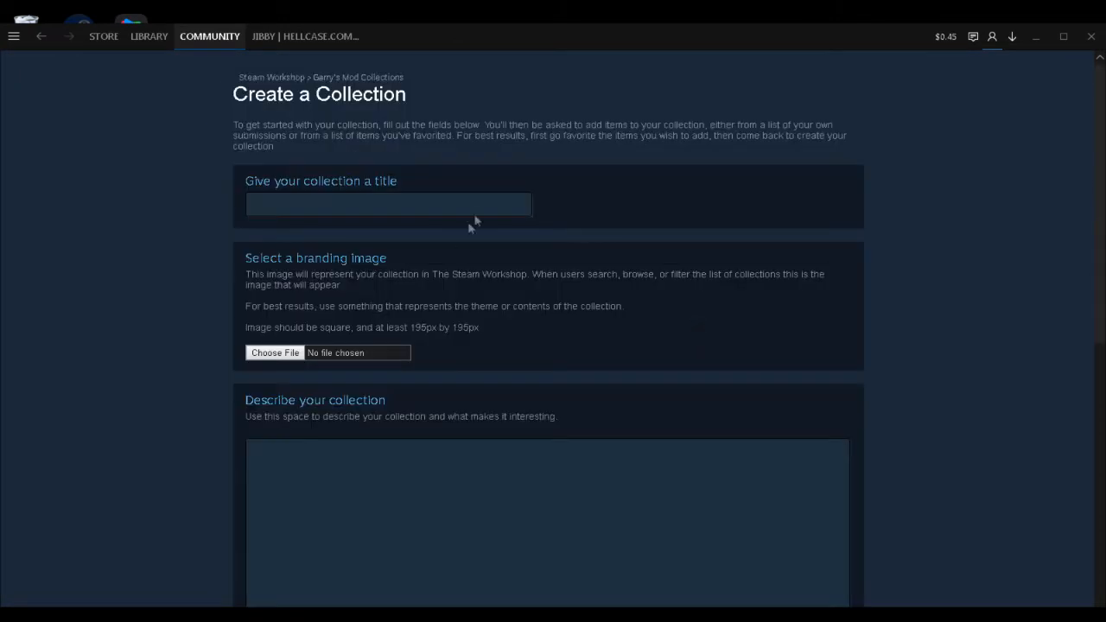
Title the new collection "Test Tut" and enter "Boop" as its description.
click(476, 214)
text(T)
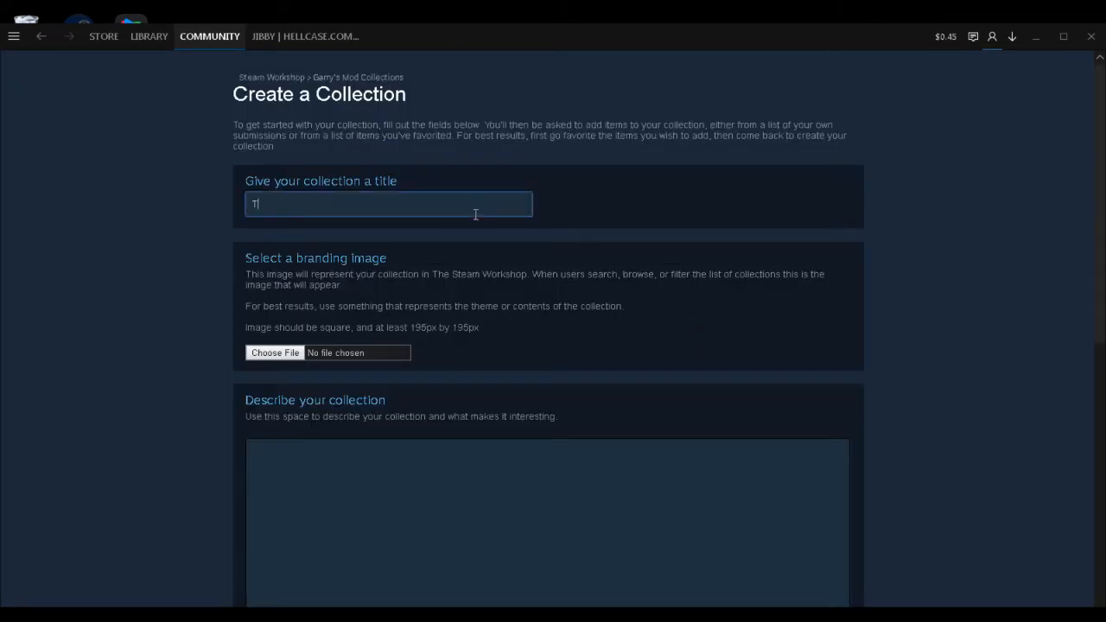
text(est Tut)
scroll(437, 237, down, 1)
scroll(437, 237, down, 1)
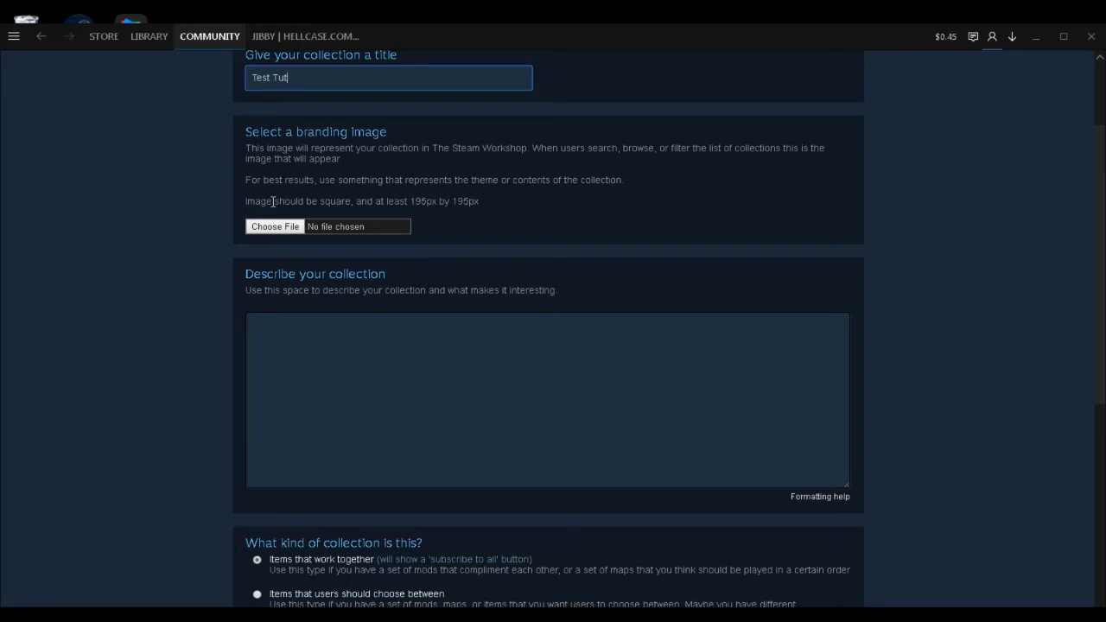
scroll(273, 202, down, 1)
click(308, 338)
text(Boop)
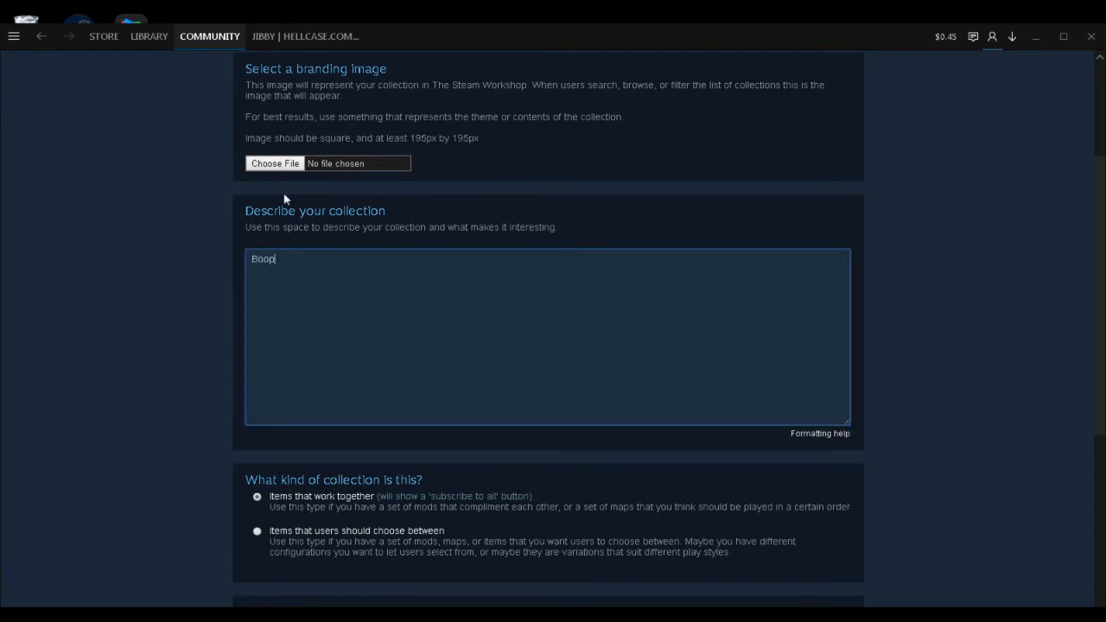
Choose game54.jpg from the Downloads folder as the collection's branding image.
click(289, 165)
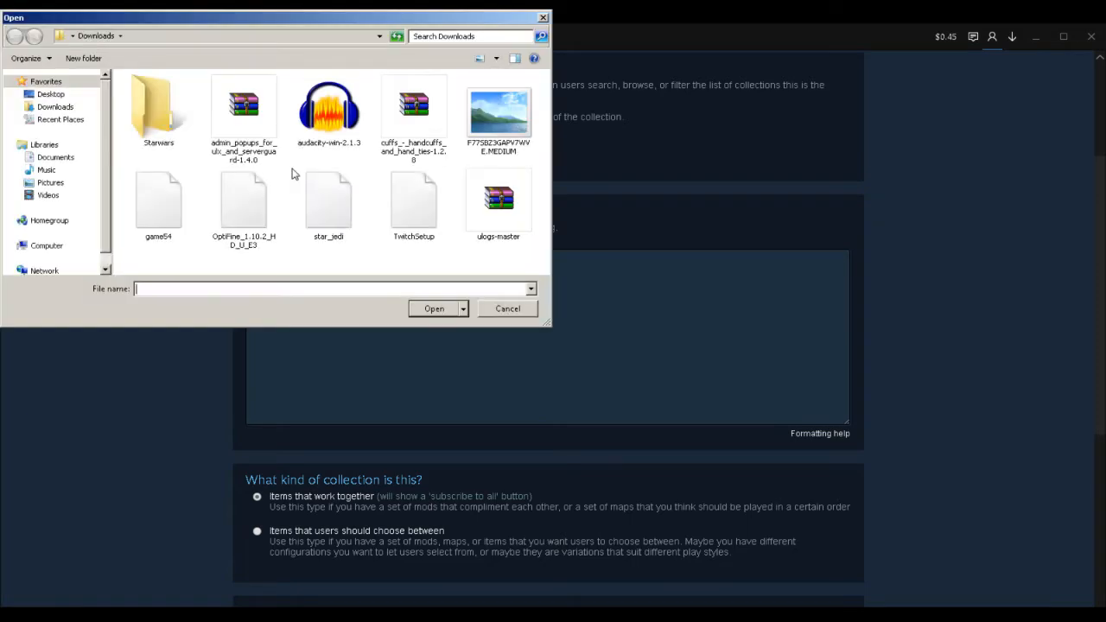
double_click(164, 202)
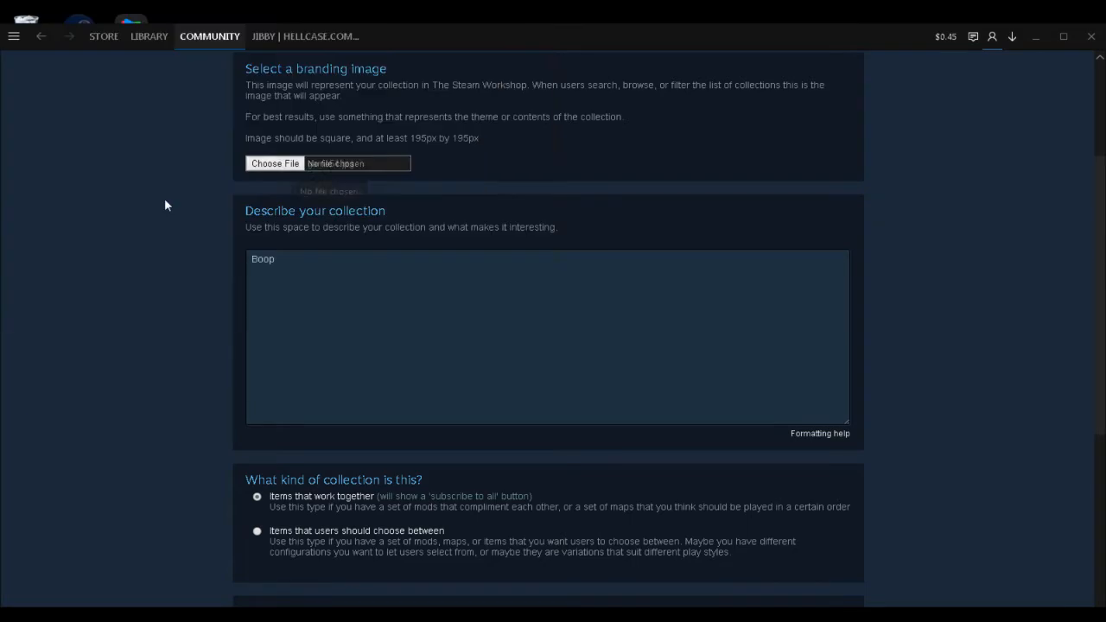
Assign the ServerContent category to the collection, then save it and continue to its contents.
scroll(166, 202, down, 1)
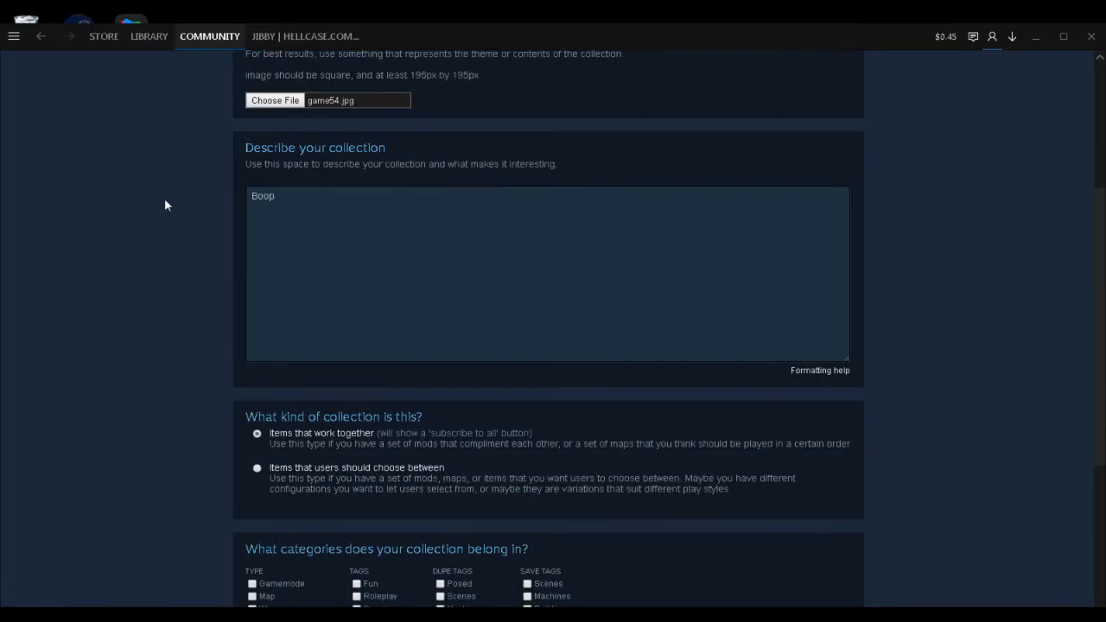
scroll(294, 181, down, 2)
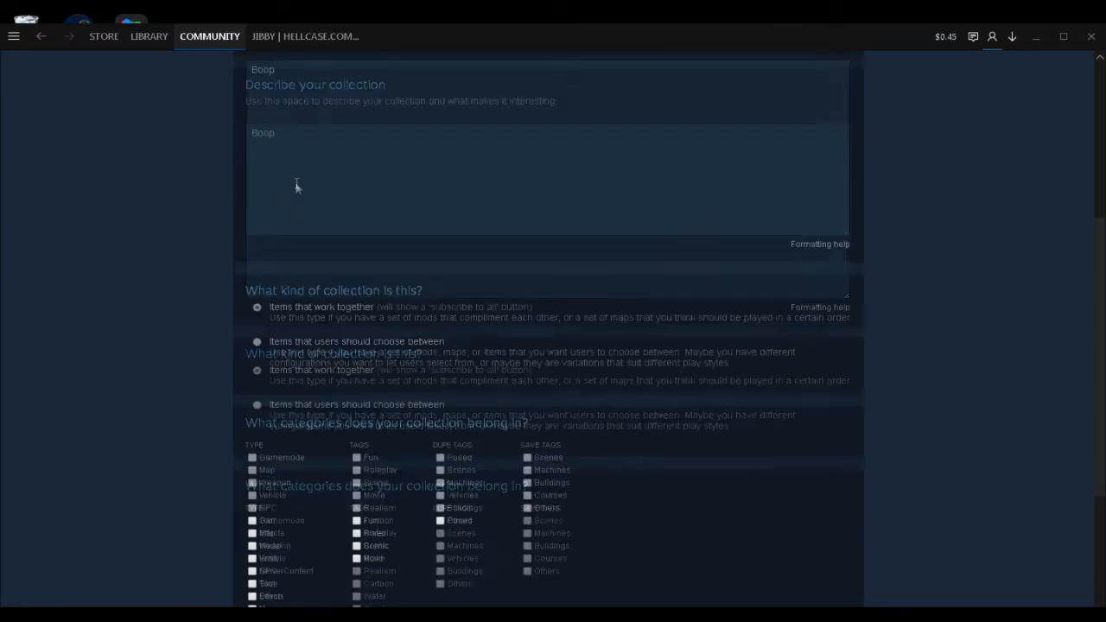
scroll(280, 195, down, 1)
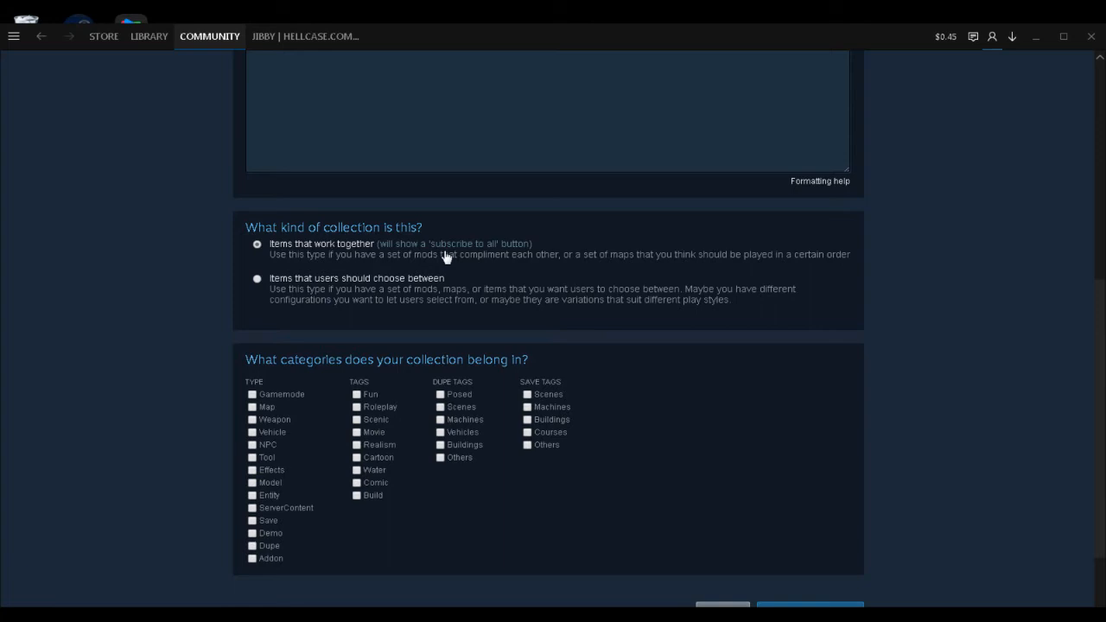
scroll(445, 255, down, 1)
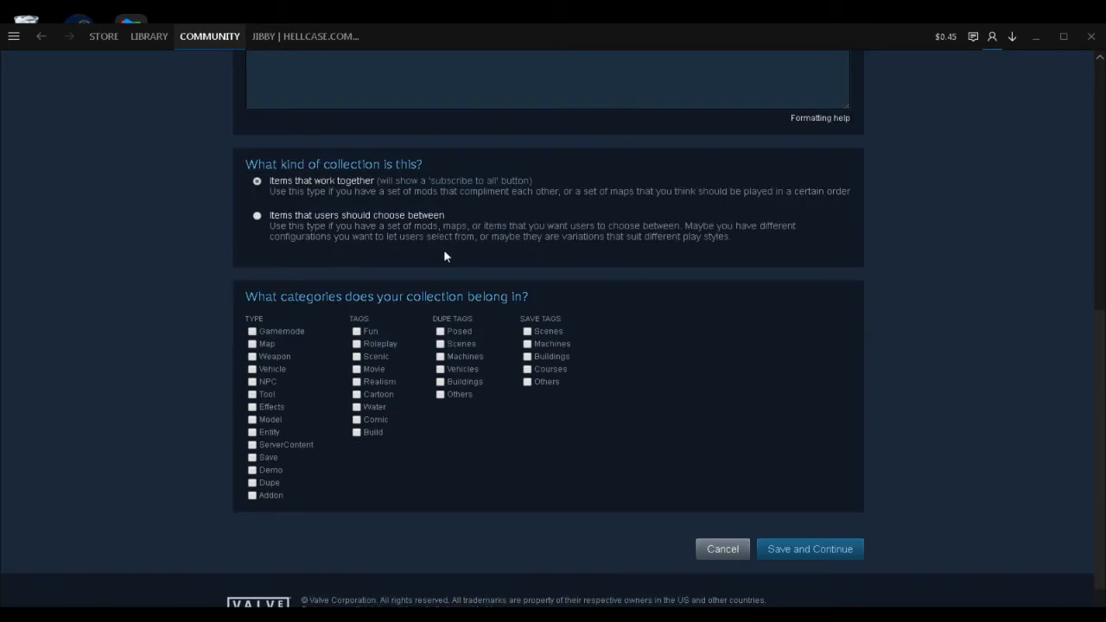
scroll(345, 329, down, 1)
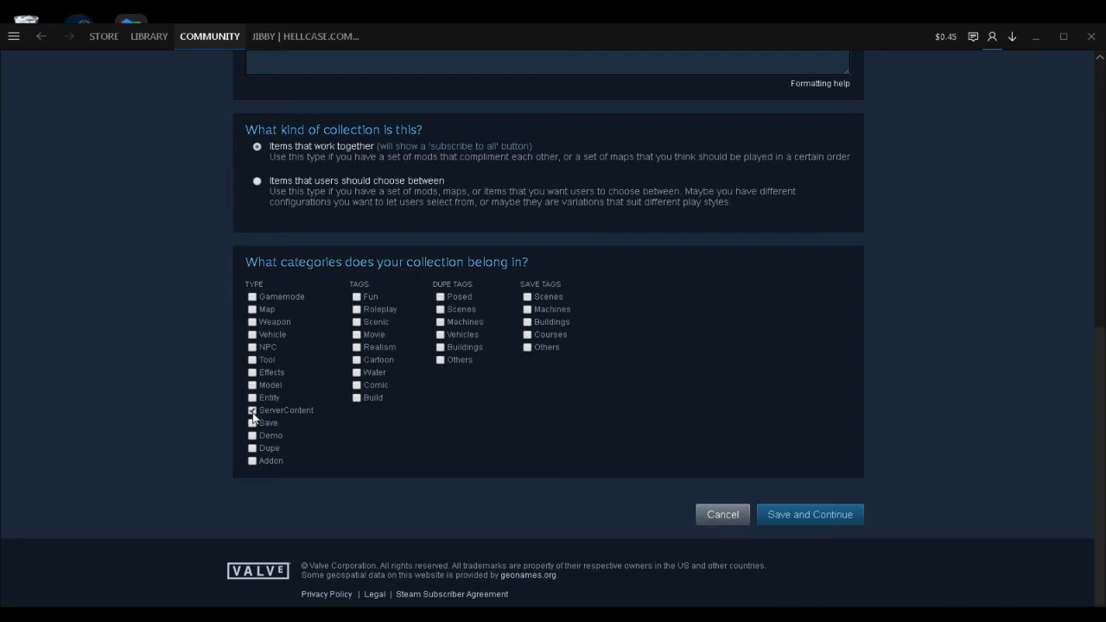
click(800, 511)
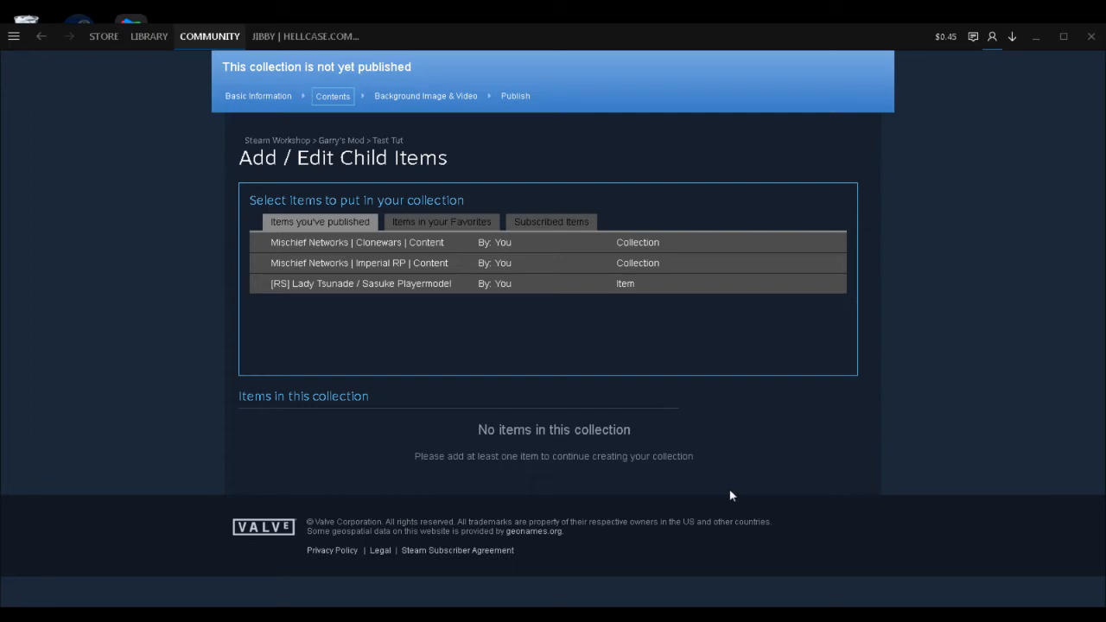
Leave the collection's contents page and go back to the Garry's Mod workshop to find addons.
mouse_move(201, 36)
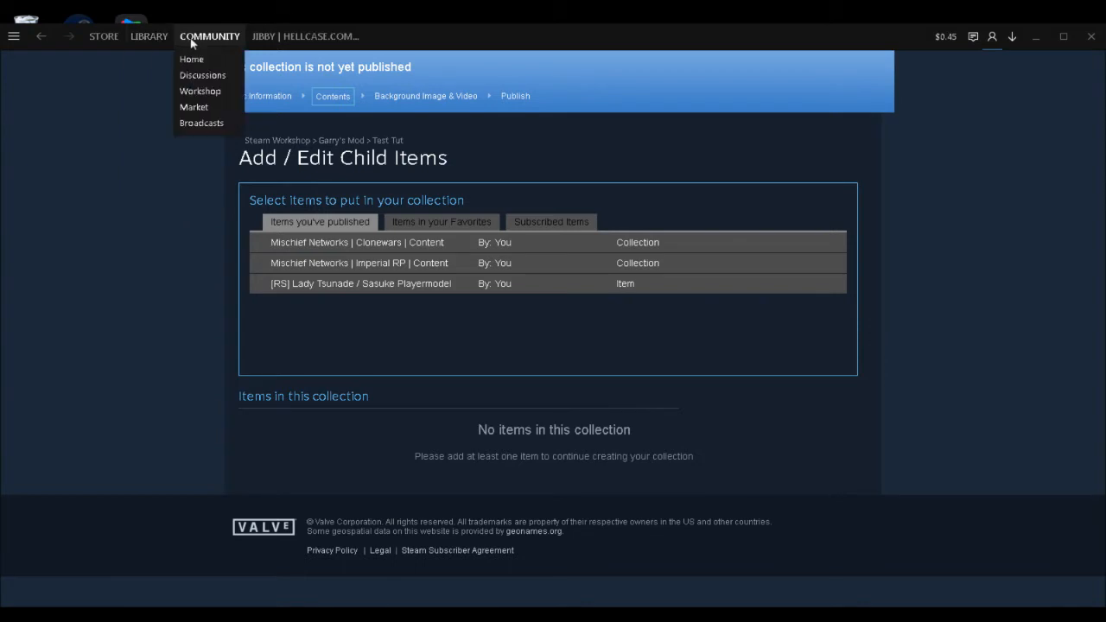
click(222, 91)
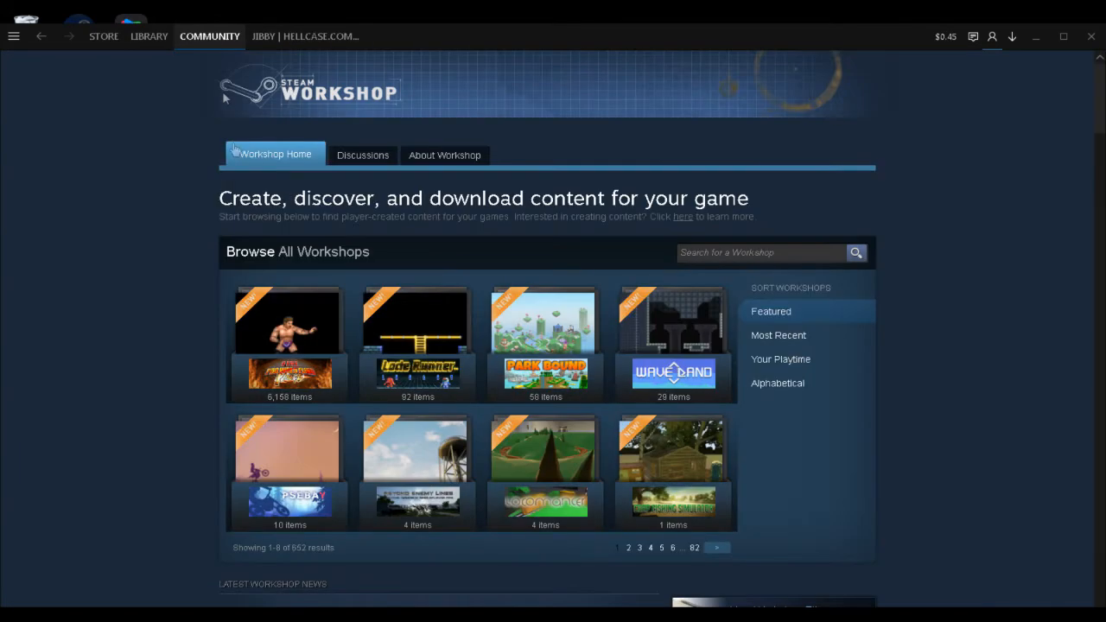
scroll(758, 125, down, 2)
click(740, 124)
text(garry)
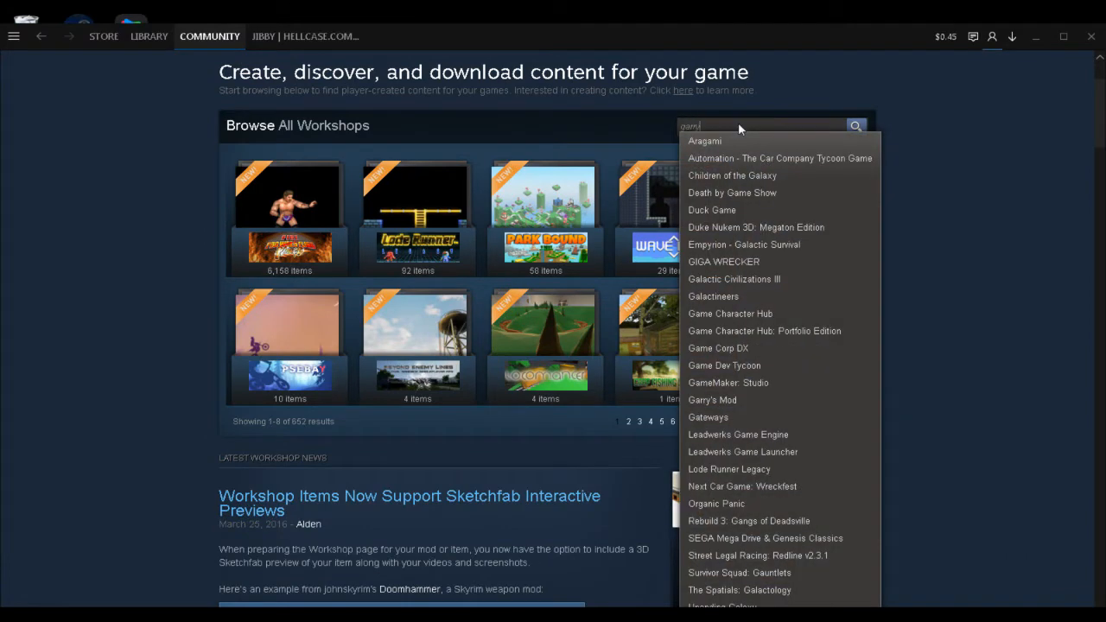
click(726, 140)
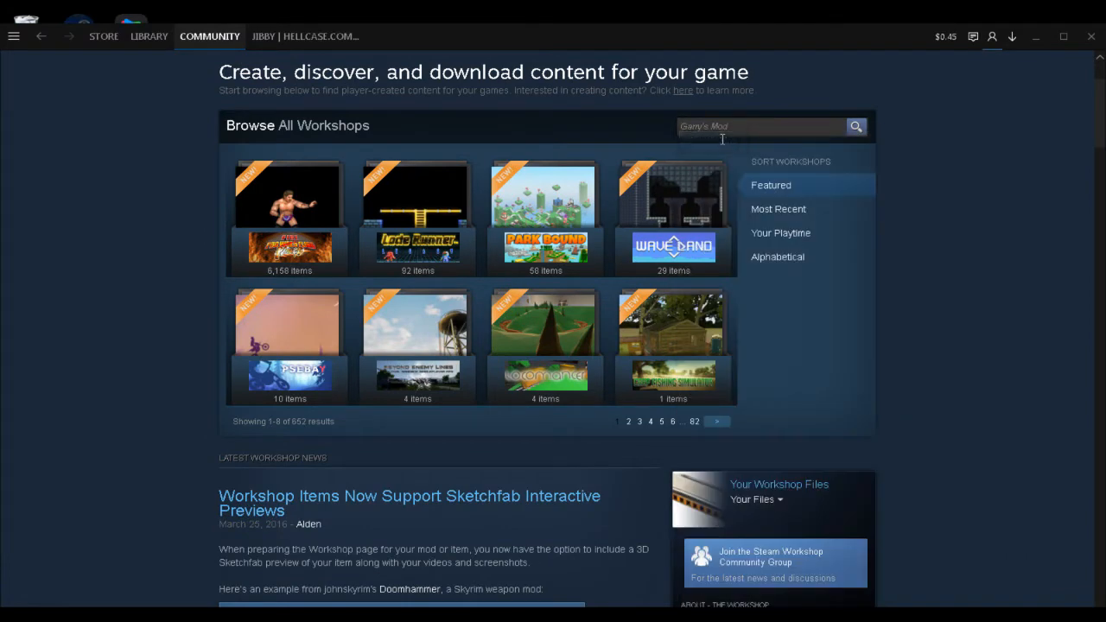
Open the ConfettiCannon [Entity] addon page from the most popular addons of the week.
scroll(722, 139, down, 1)
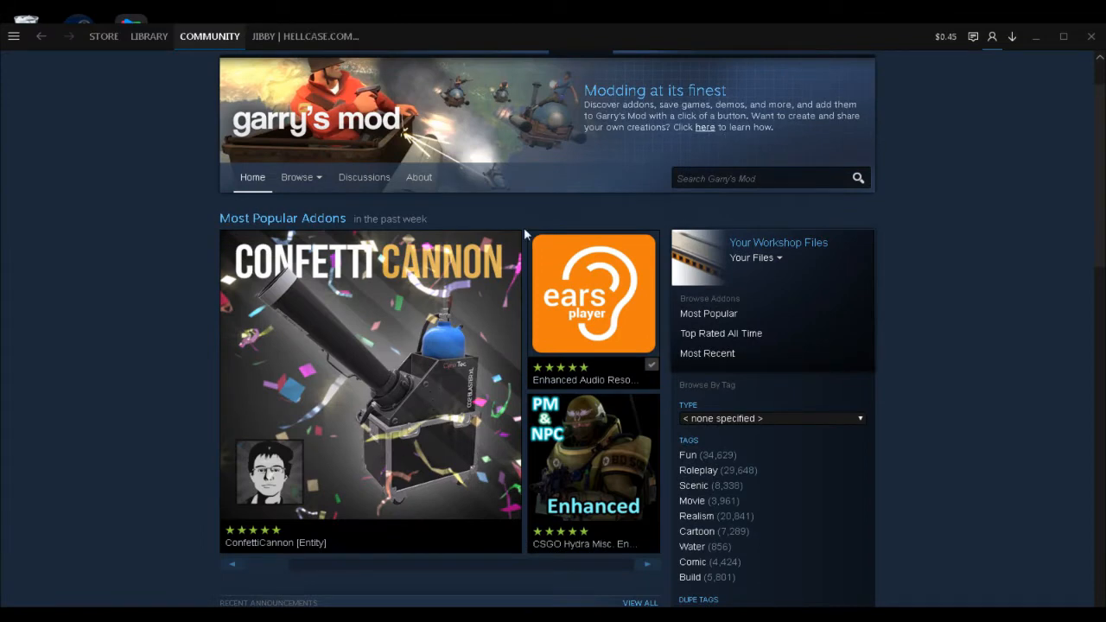
mouse_move(497, 269)
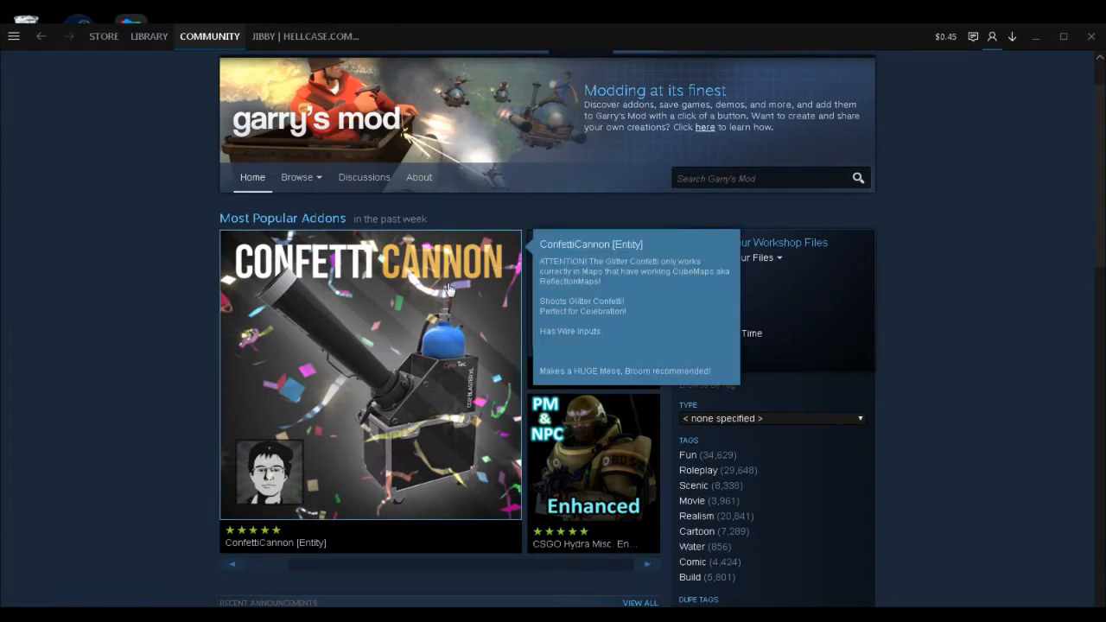
click(448, 290)
scroll(448, 290, down, 2)
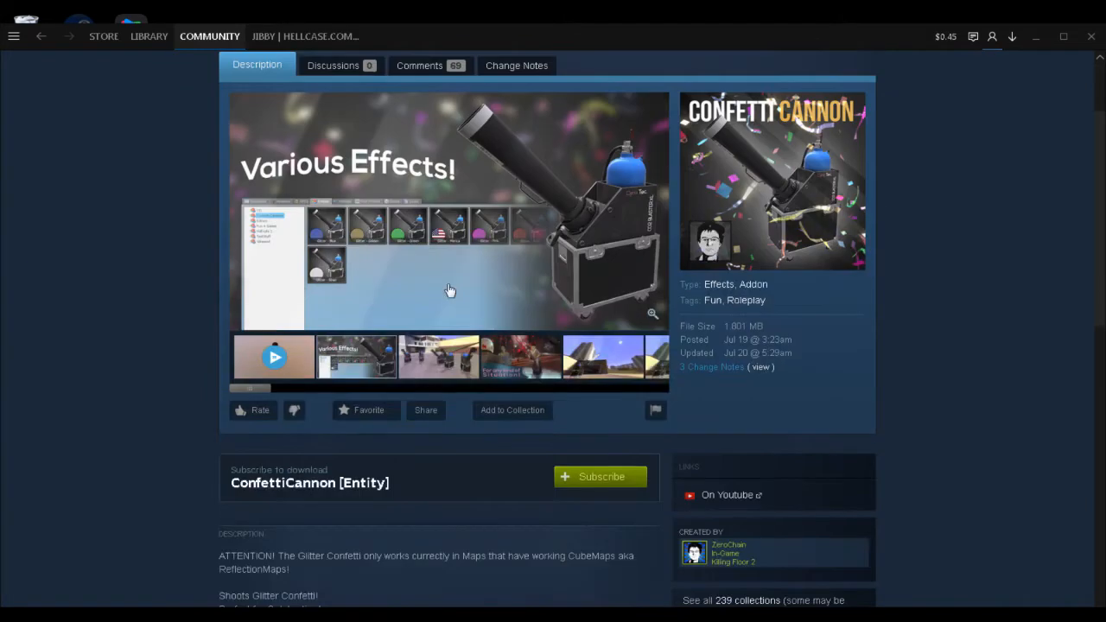
scroll(449, 290, down, 1)
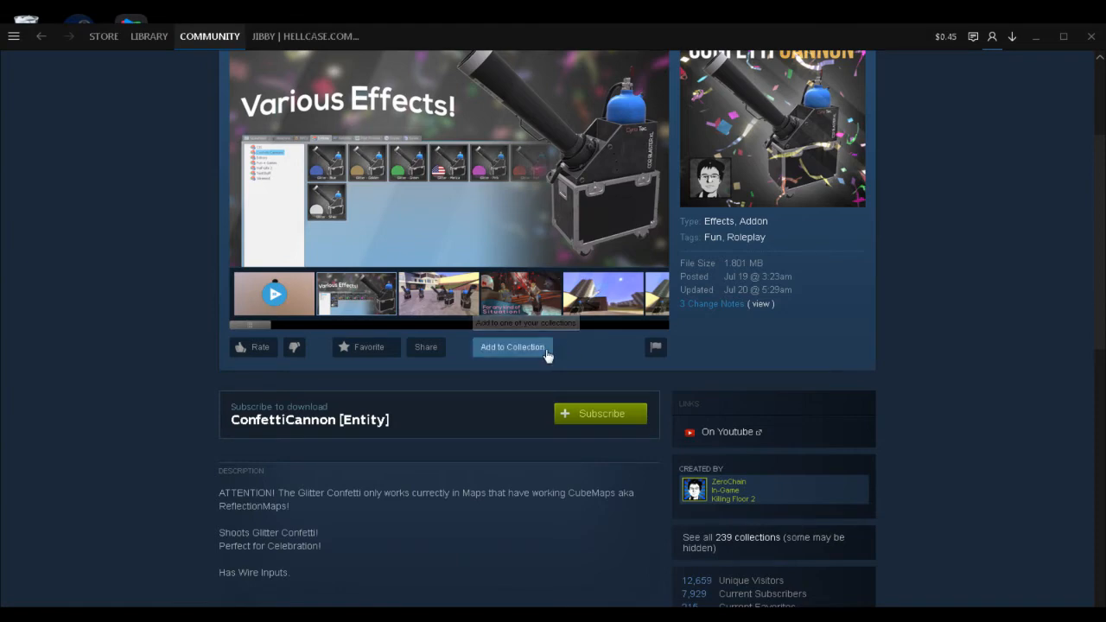
Add the ConfettiCannon [Entity] addon to the Test Tut collection.
click(546, 349)
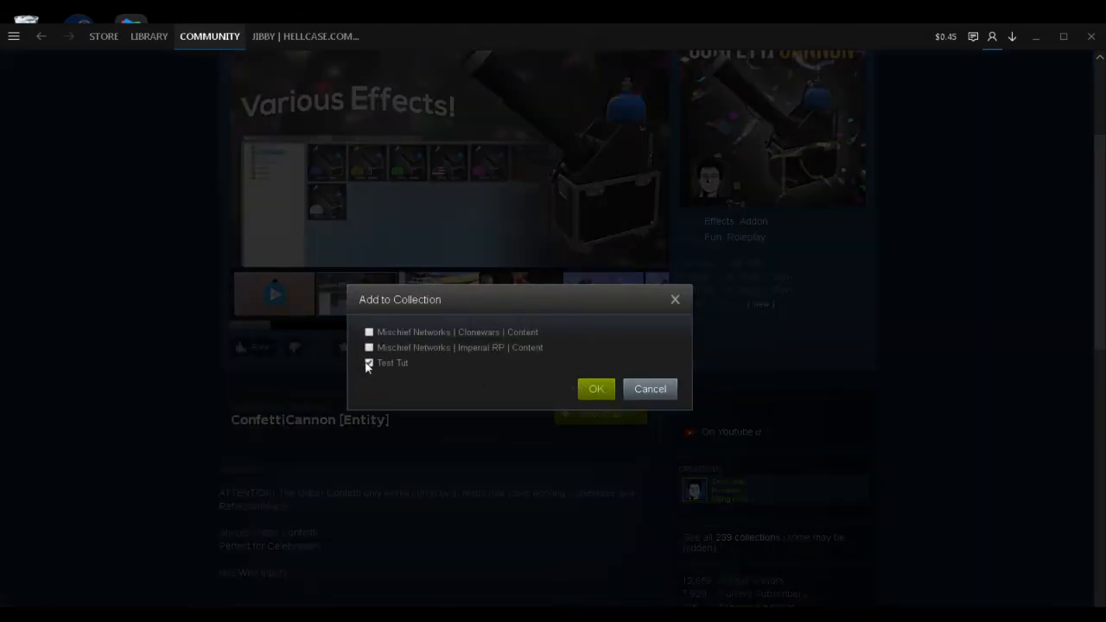
click(605, 391)
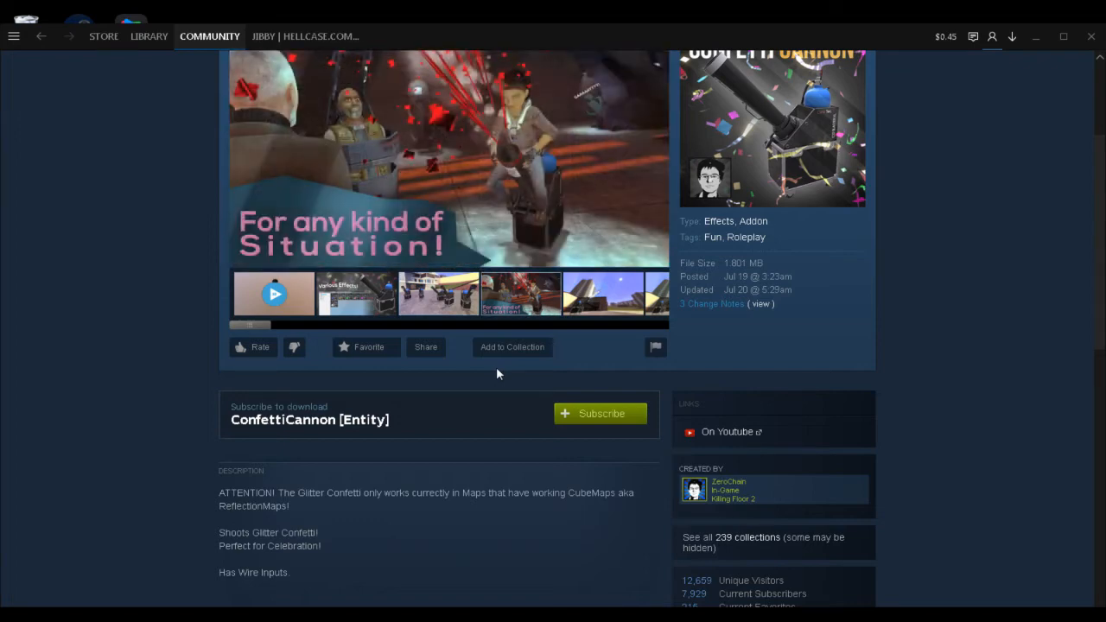
click(512, 346)
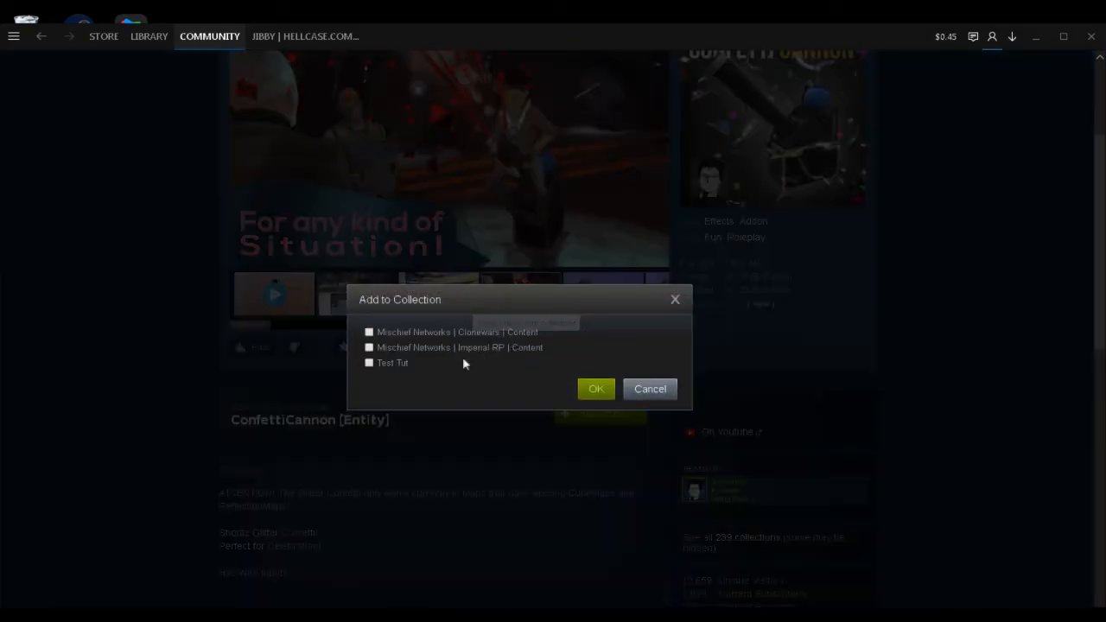
click(394, 363)
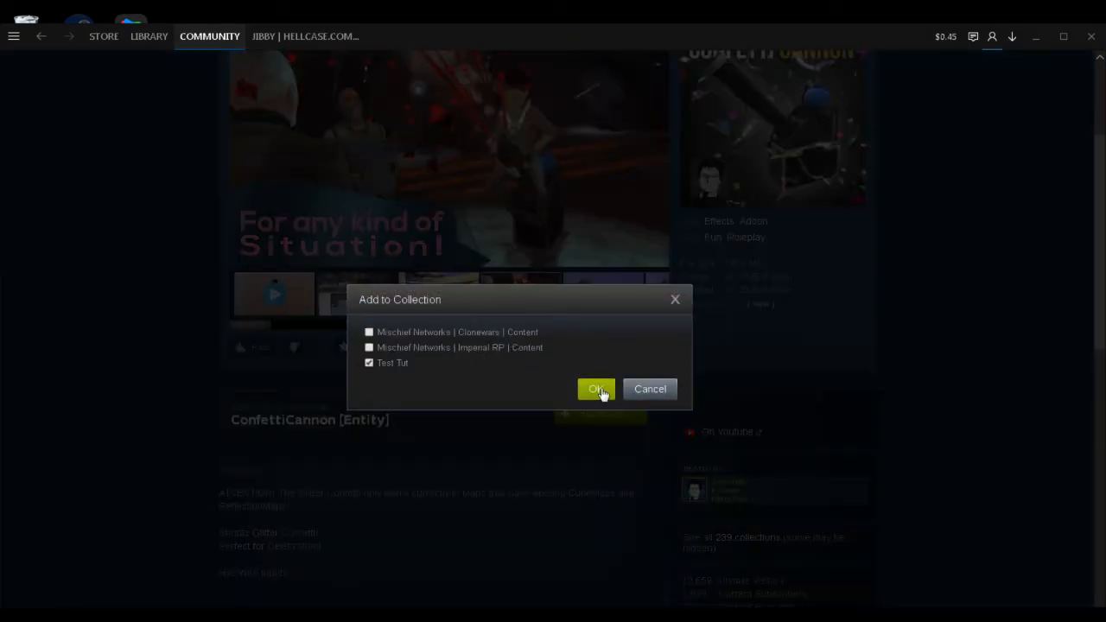
click(596, 390)
right_click(600, 389)
Return to the Steam Workshop home page from the addon page.
click(199, 22)
mouse_move(210, 42)
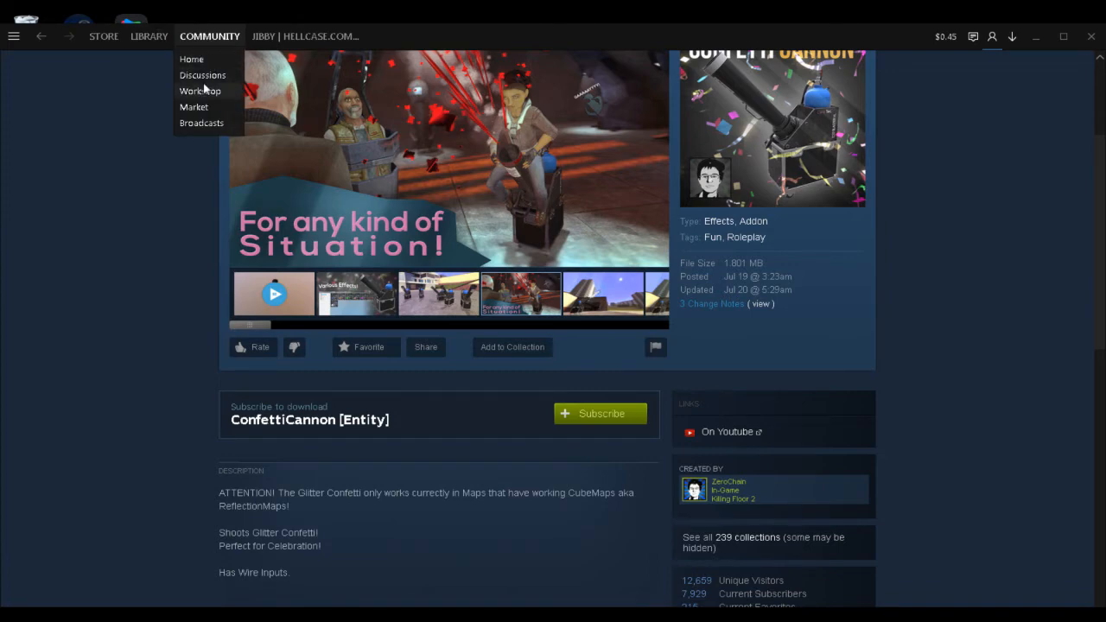
click(204, 89)
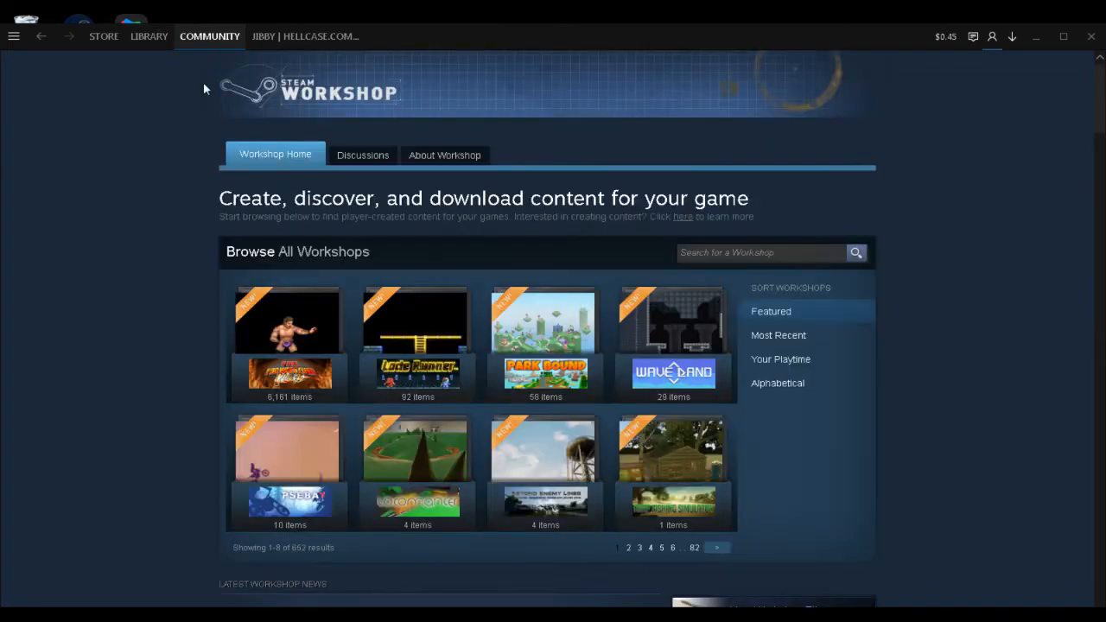
Open the Test Tut collection from the collections among your own workshop files.
scroll(747, 401, down, 3)
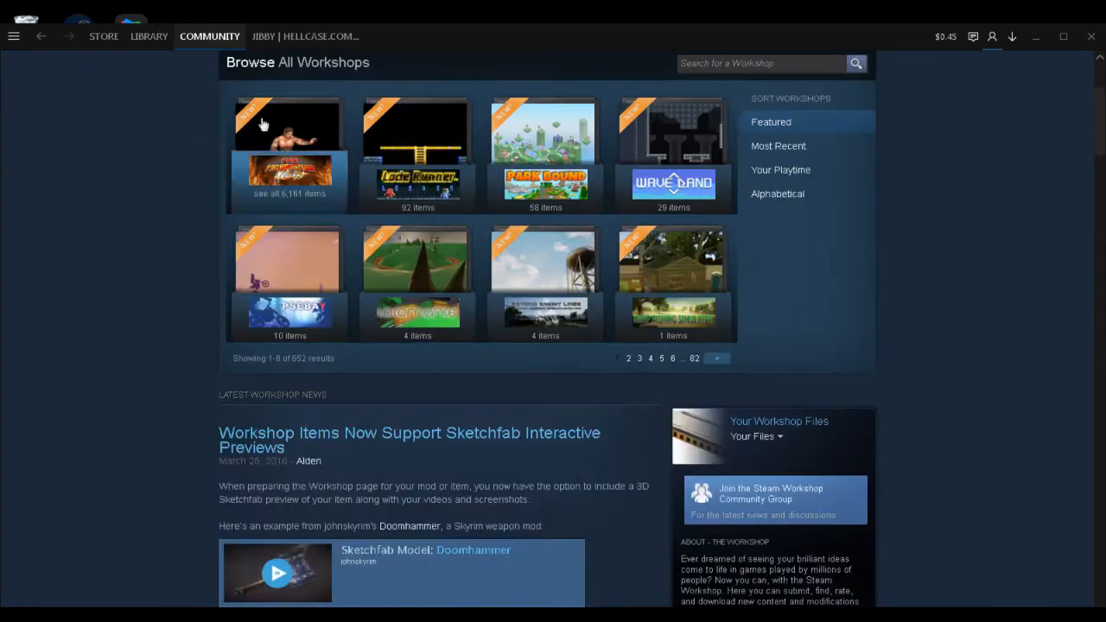
click(807, 424)
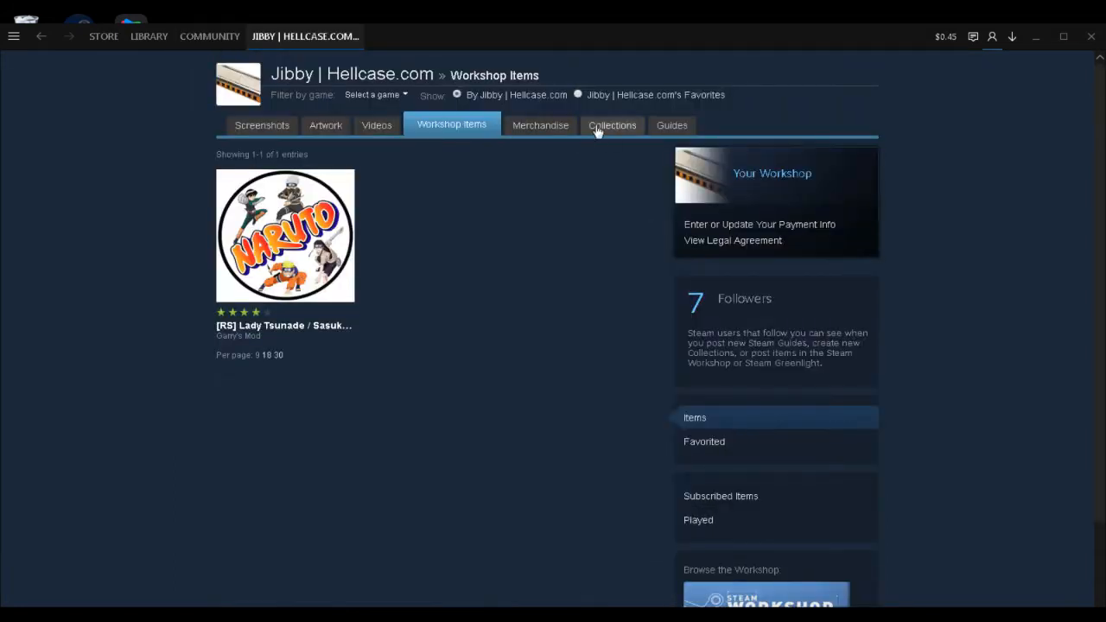
click(596, 128)
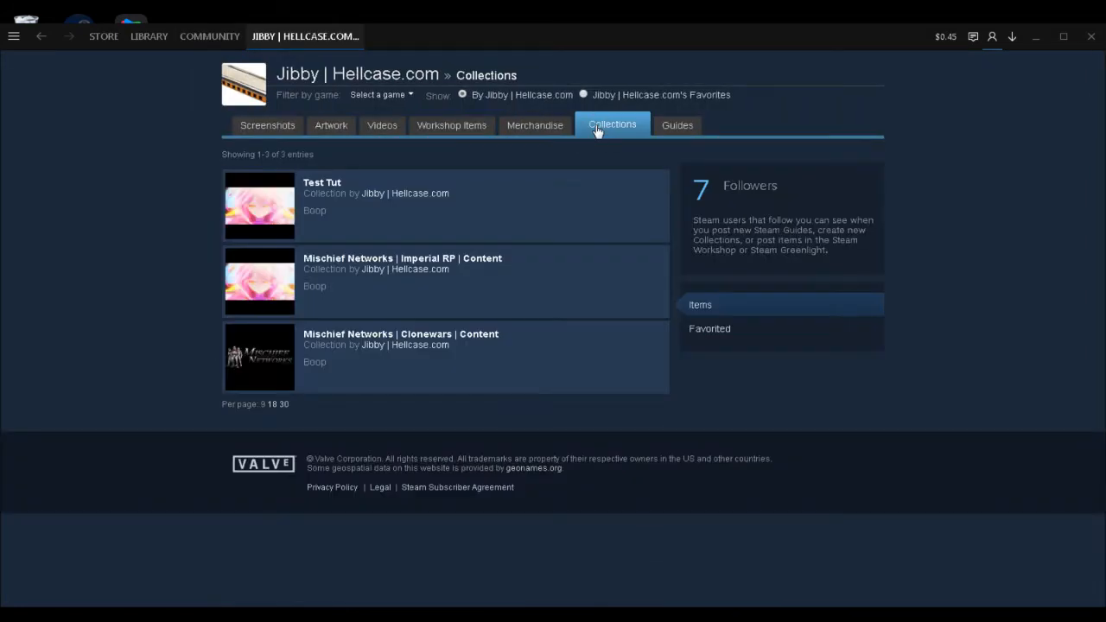
click(580, 193)
scroll(580, 194, down, 2)
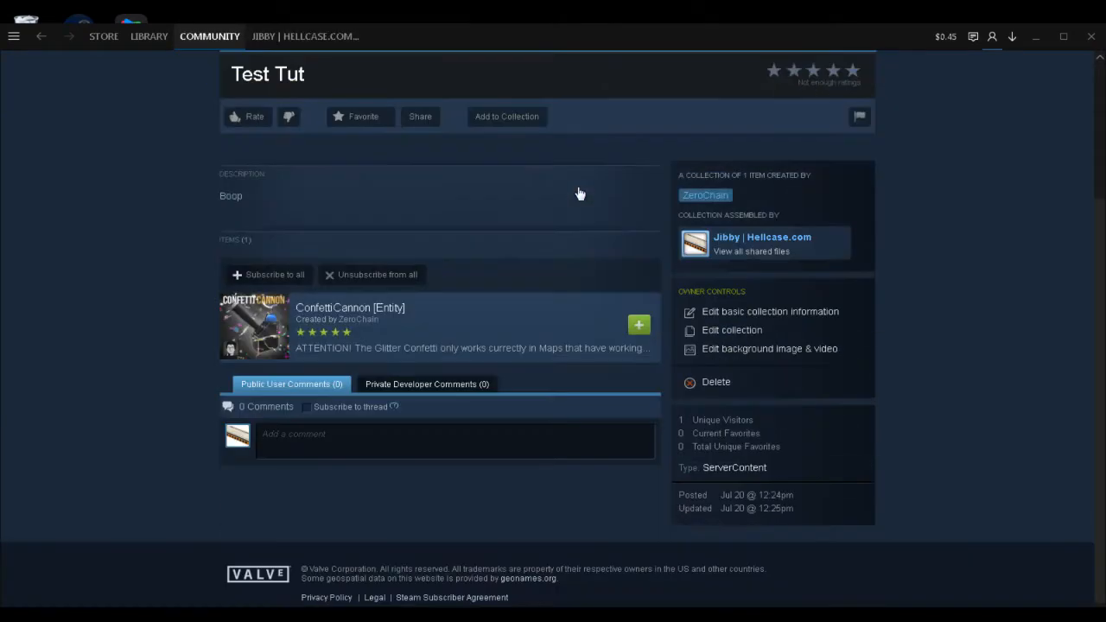
scroll(475, 197, up, 1)
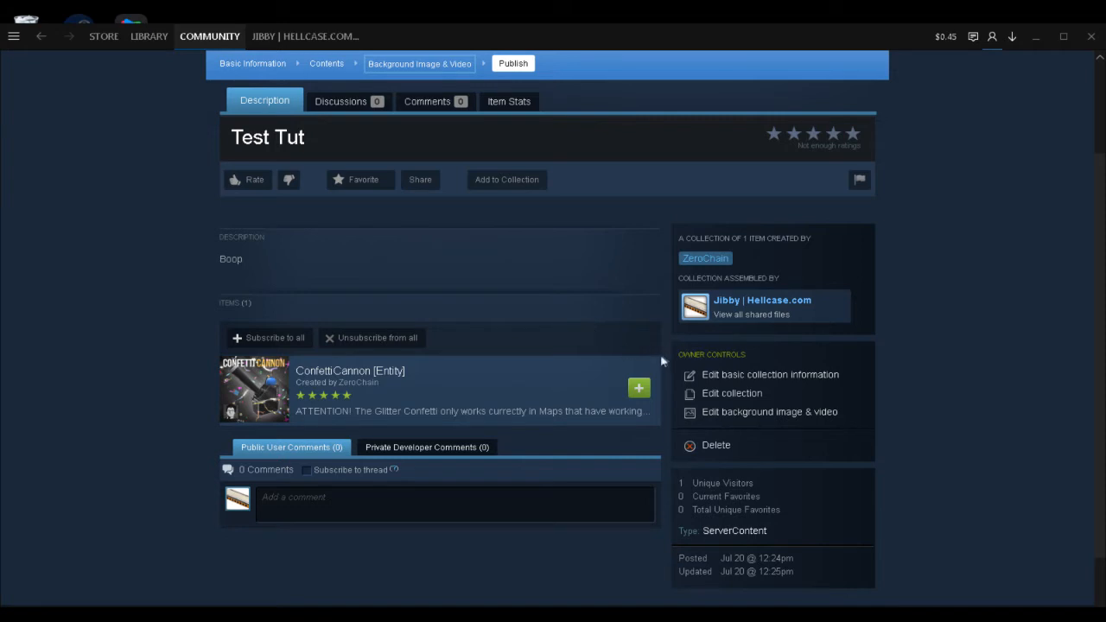
Open the background image settings of the Test Tut collection and publish the collection without uploading an image.
click(806, 414)
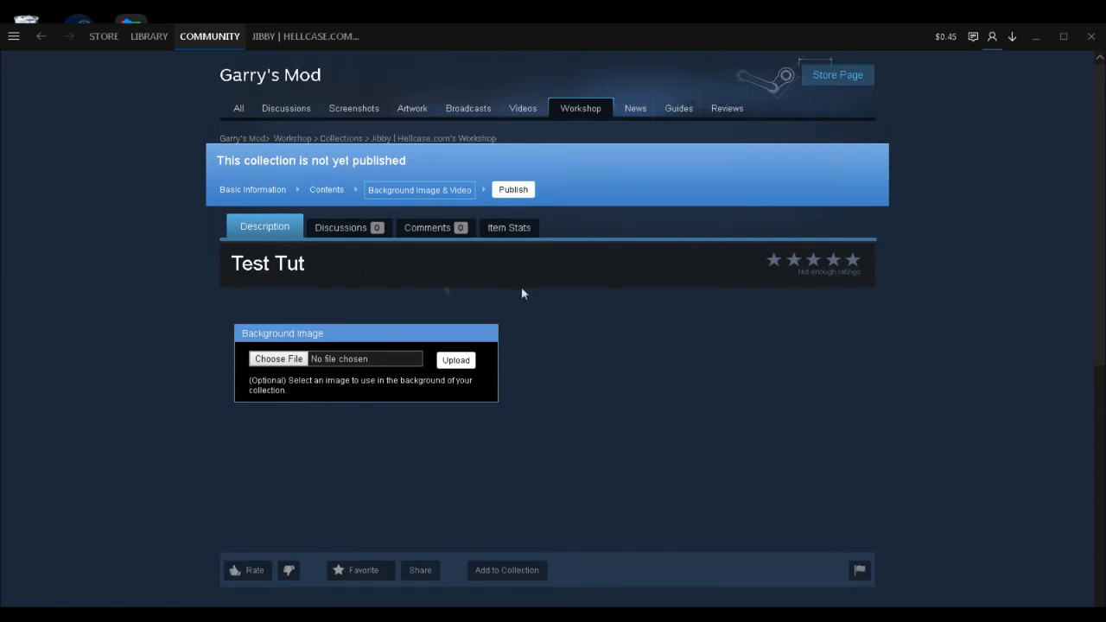
scroll(438, 303, down, 1)
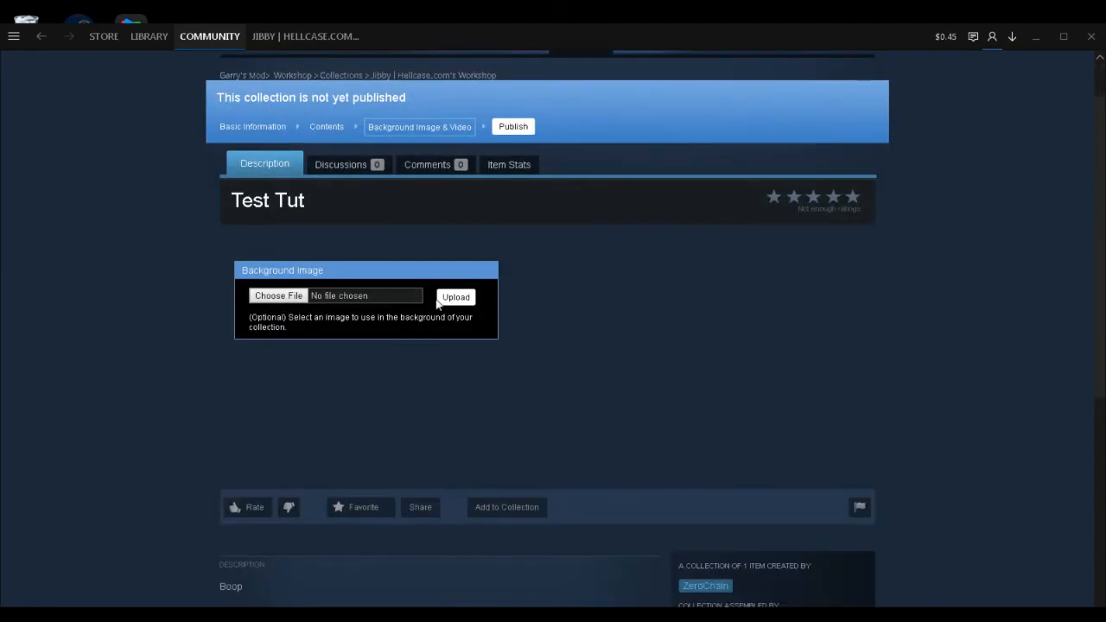
scroll(341, 281, down, 2)
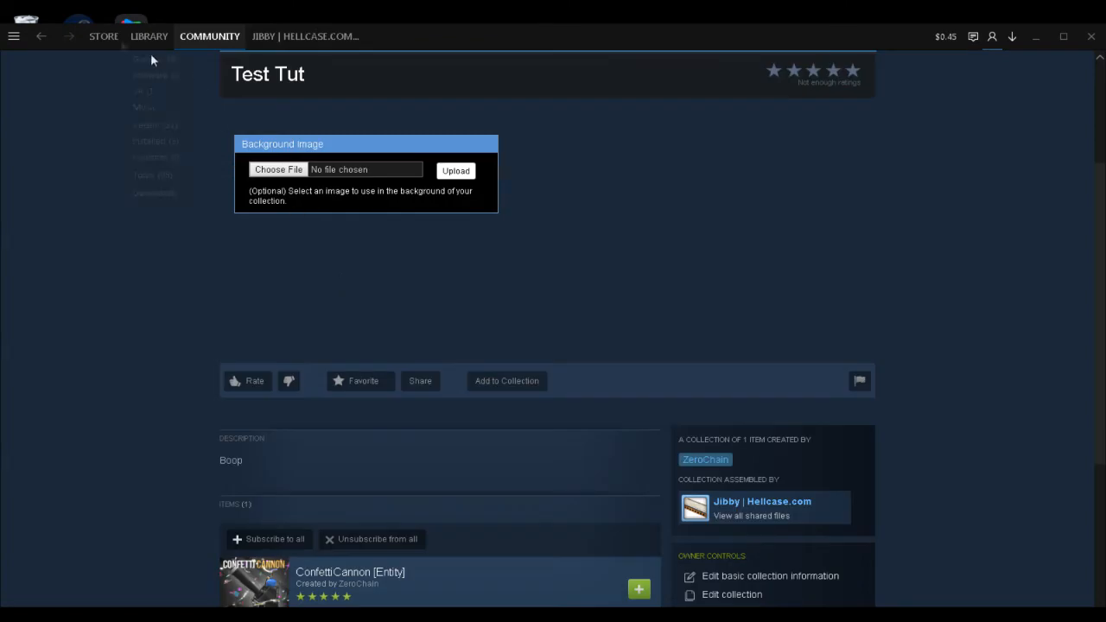
scroll(152, 136, up, 3)
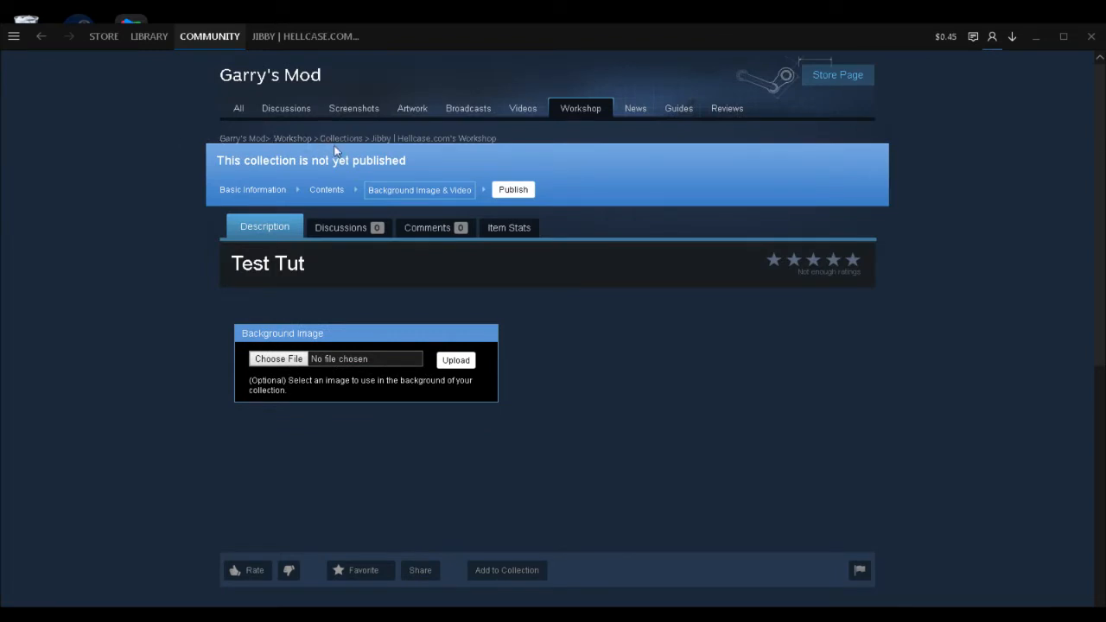
click(513, 191)
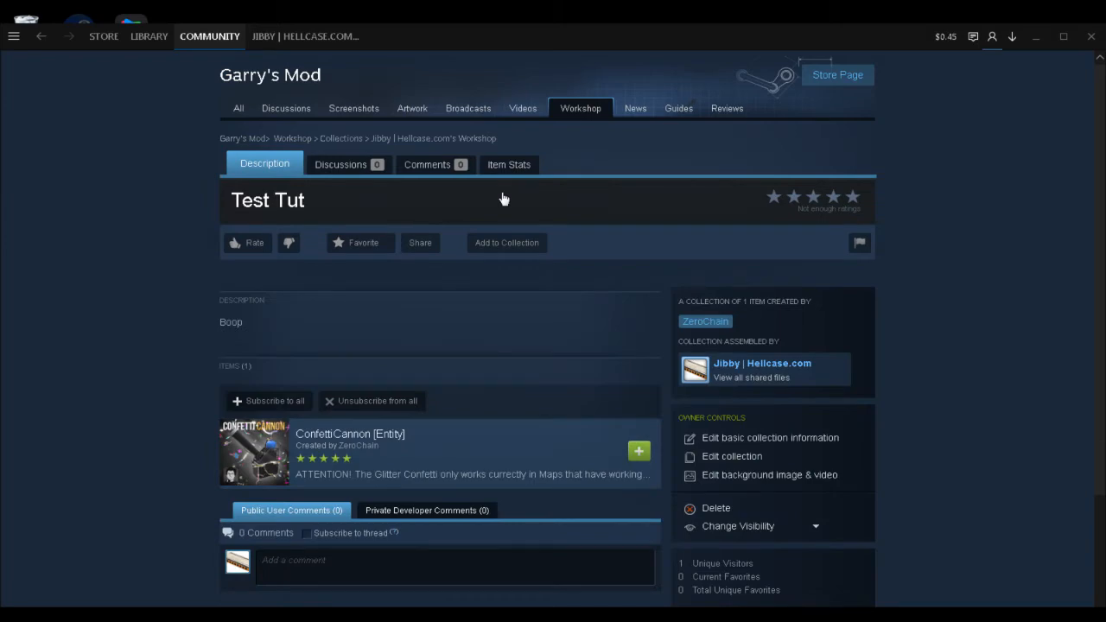
Copy the page URL of the published Test Tut collection.
scroll(504, 199, down, 3)
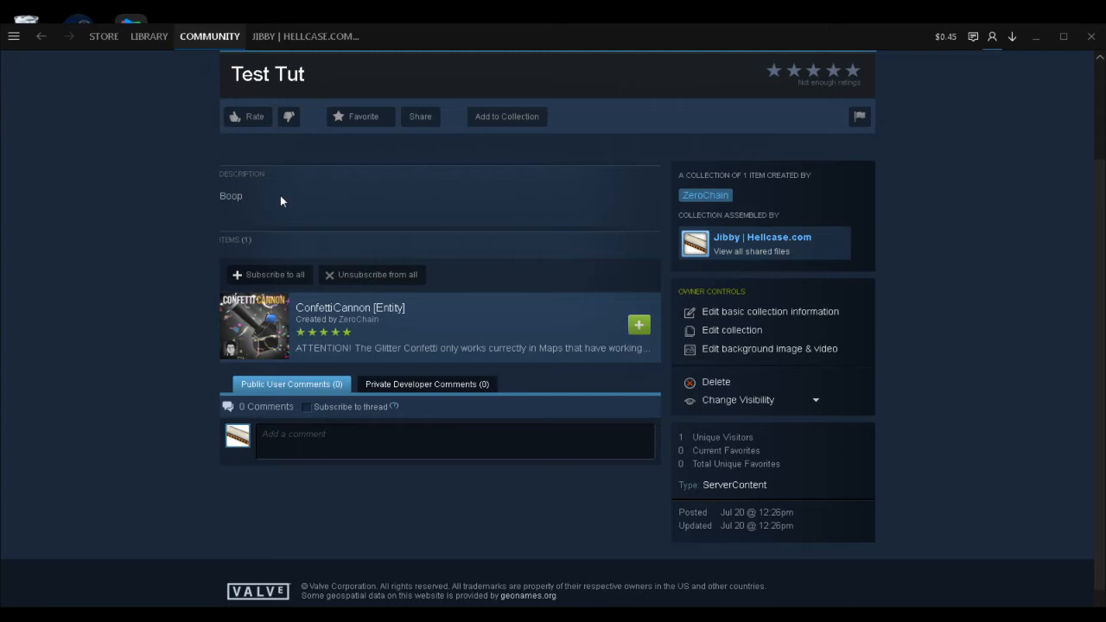
right_click(131, 440)
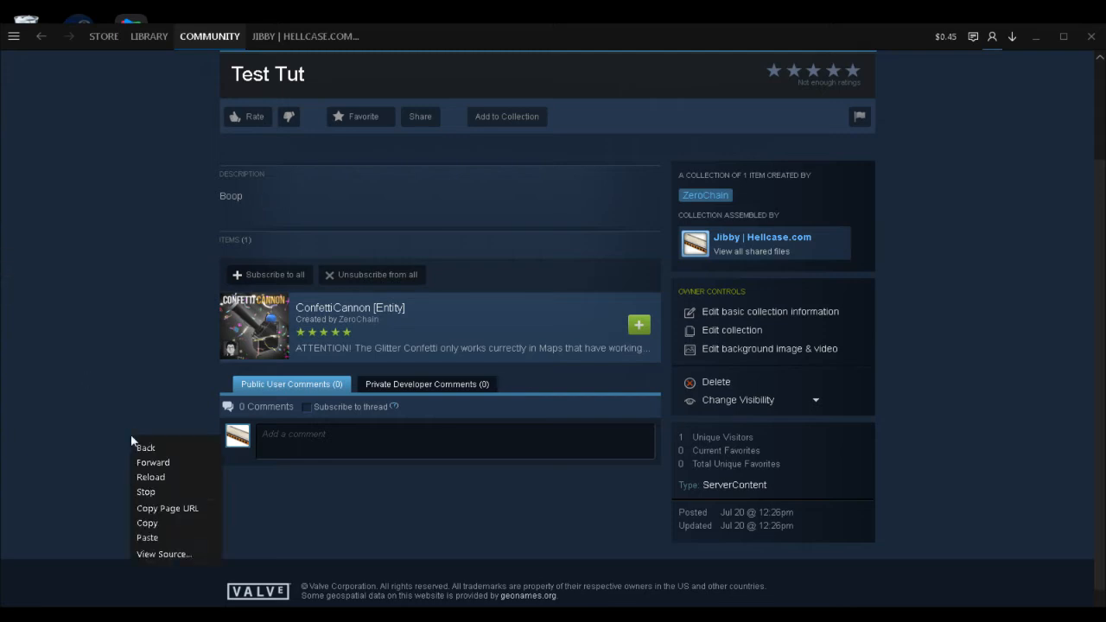
click(205, 516)
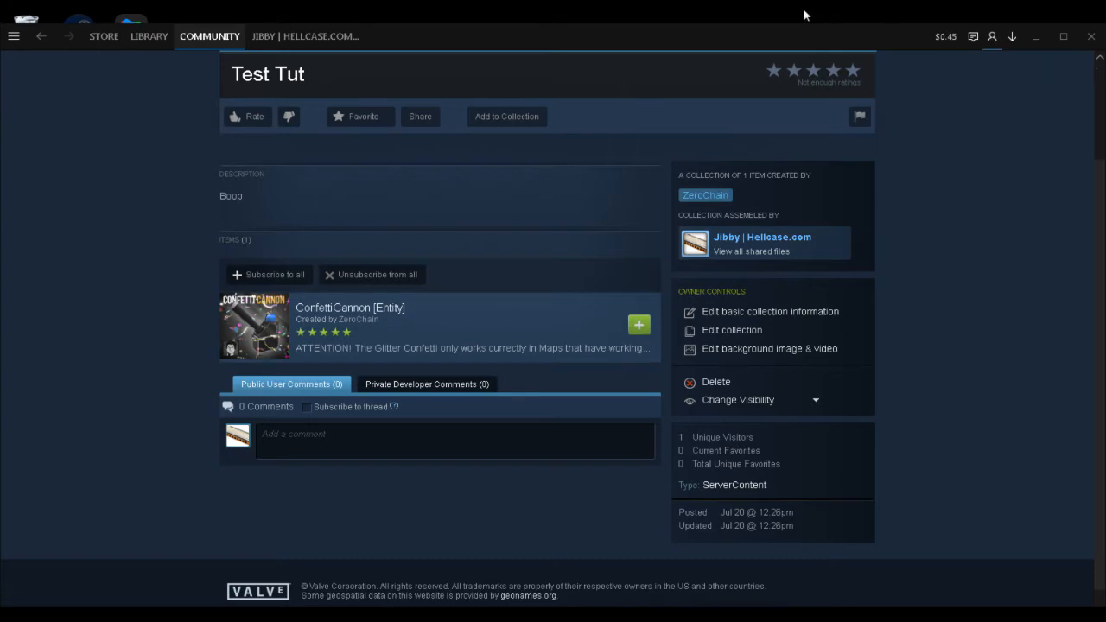
Switch to the Emperor Hosting panel in Chrome and open the custom commandlines in the GMod server's Commandline Manager.
key(alt+Tab)
click(51, 14)
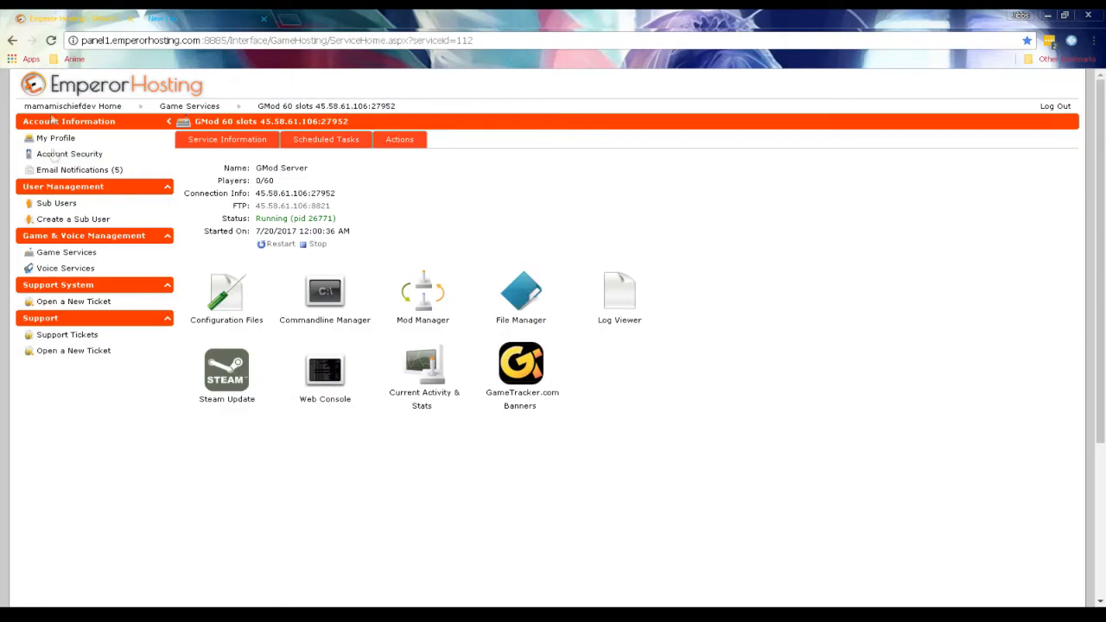
click(317, 316)
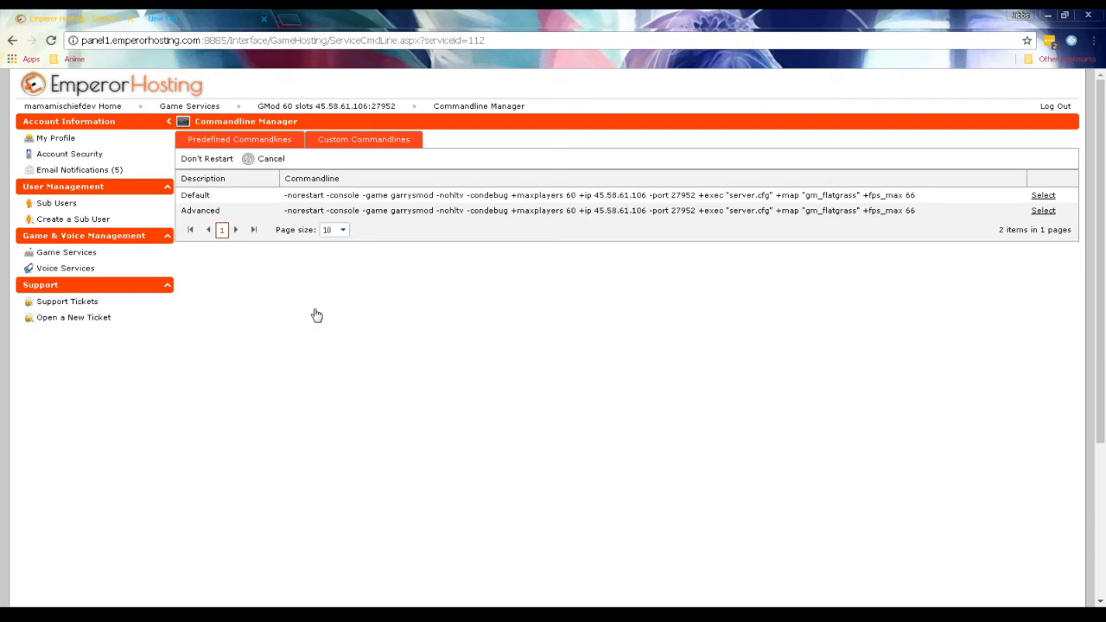
click(395, 151)
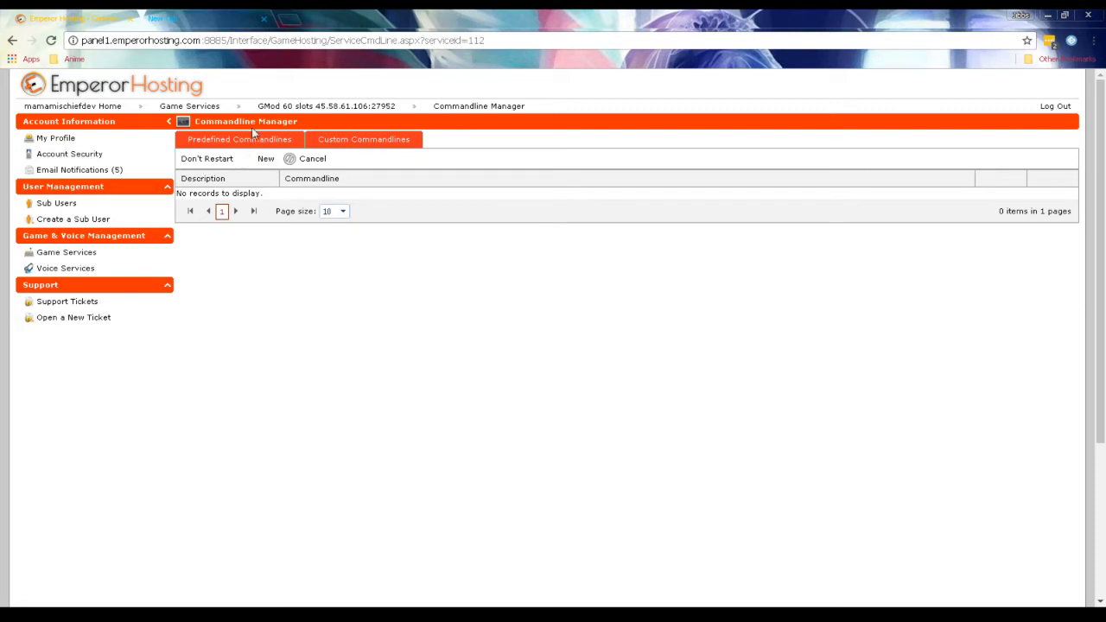
Start a new custom commandline with the description Tut.
click(261, 162)
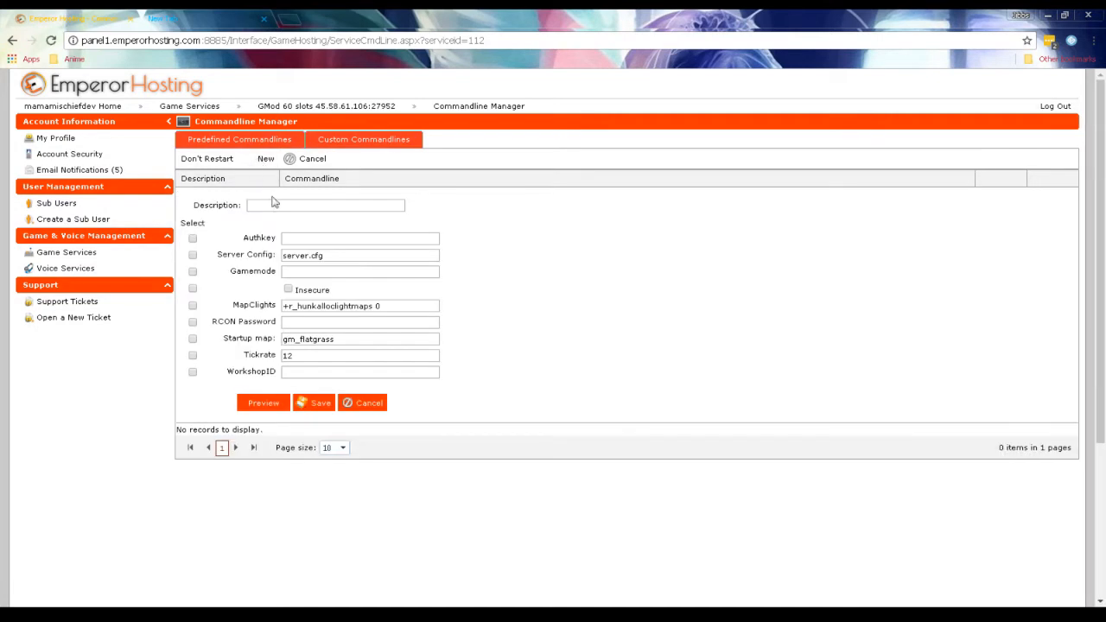
right_click(256, 207)
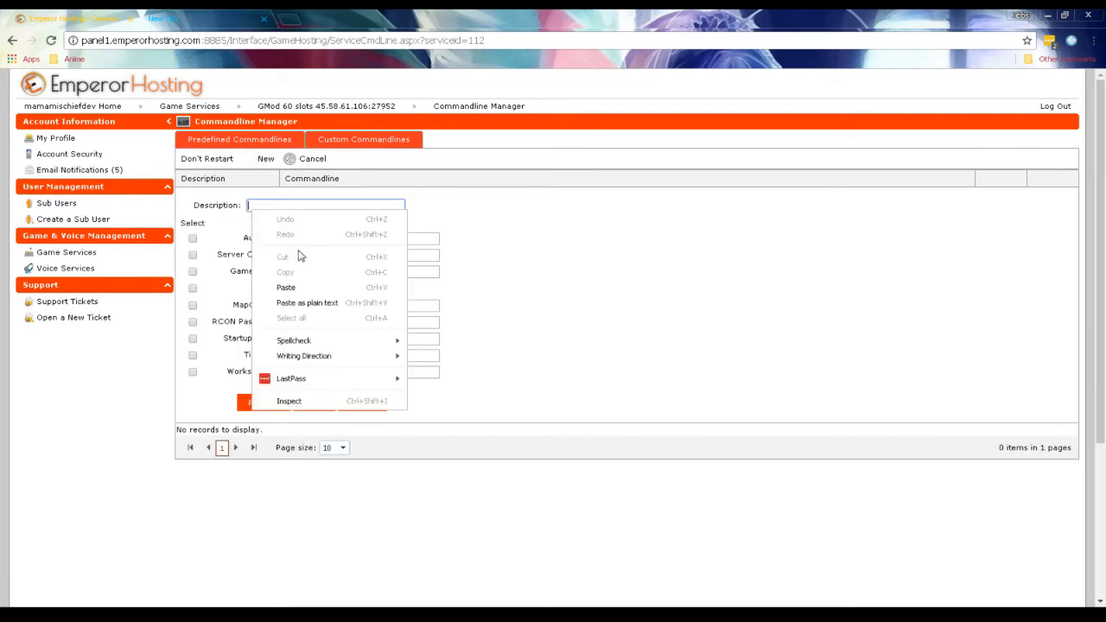
click(306, 204)
text(Tut)
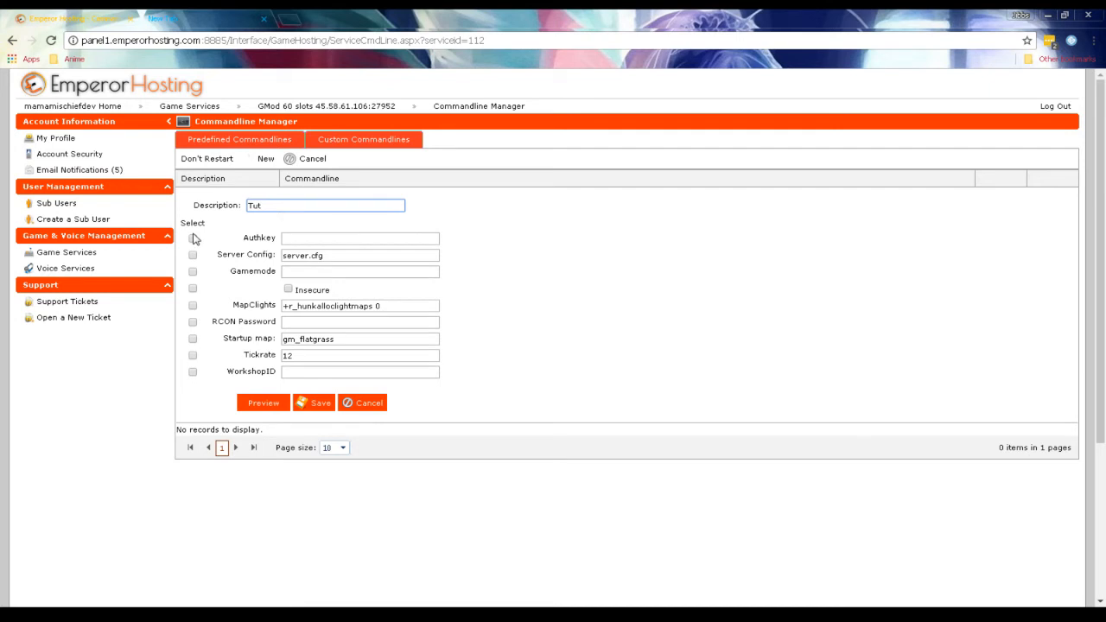
Enable every commandline option except Insecure: Authkey, Server Config, Gamemode, MapClights, RCON Password, Startup map, Tickrate and WorkshopID.
click(192, 239)
click(193, 255)
click(193, 272)
click(193, 306)
click(192, 322)
click(193, 340)
click(192, 355)
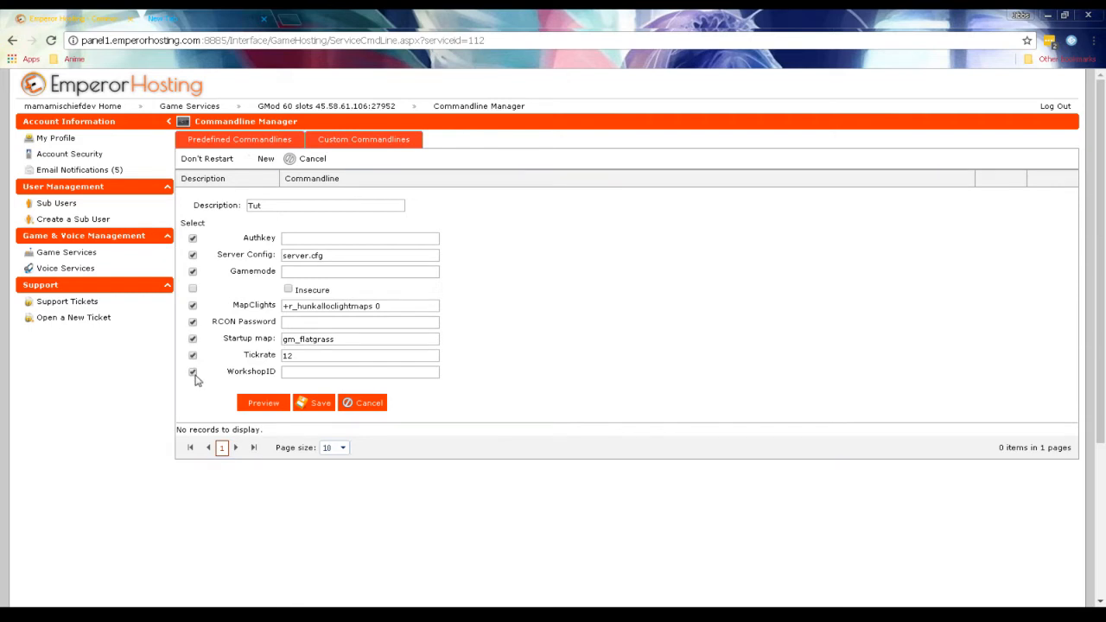
click(292, 374)
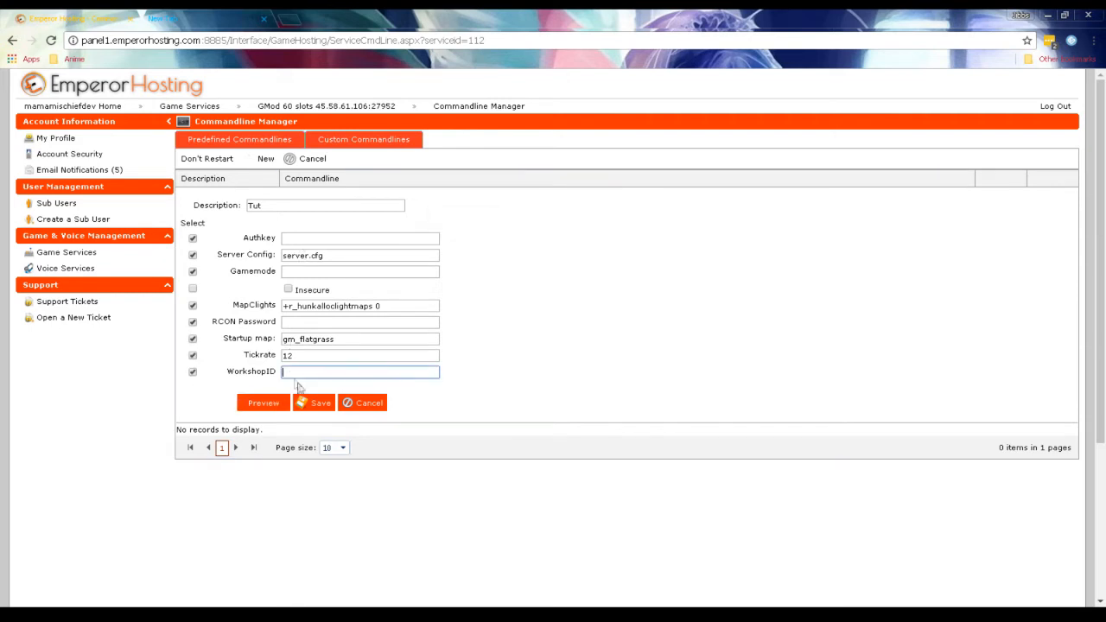
key(ctrl+v)
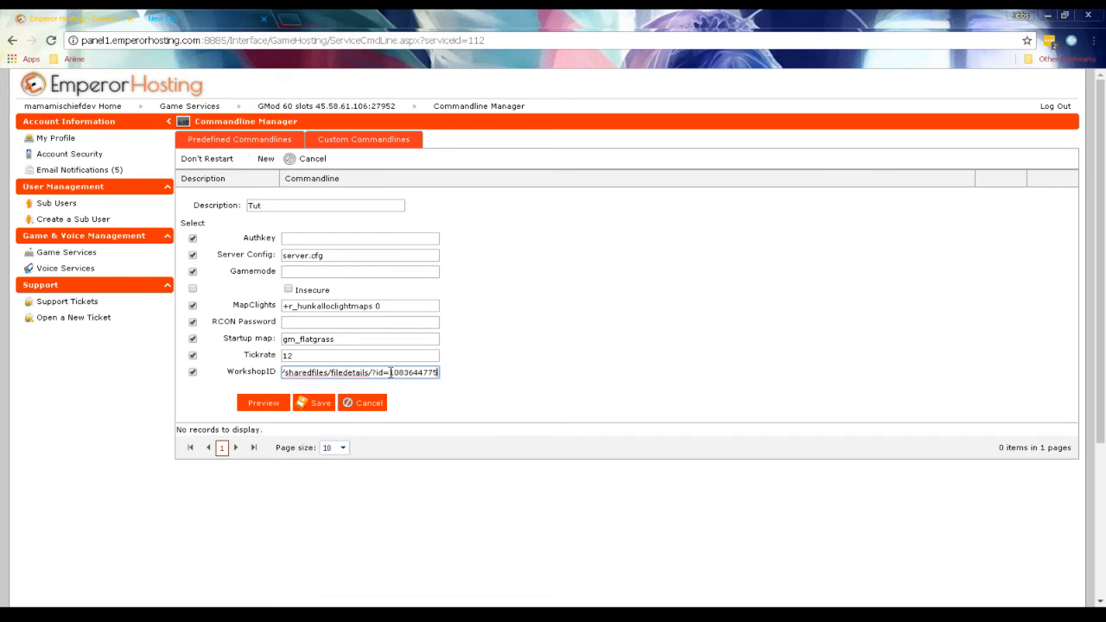
drag(390, 373, 256, 383)
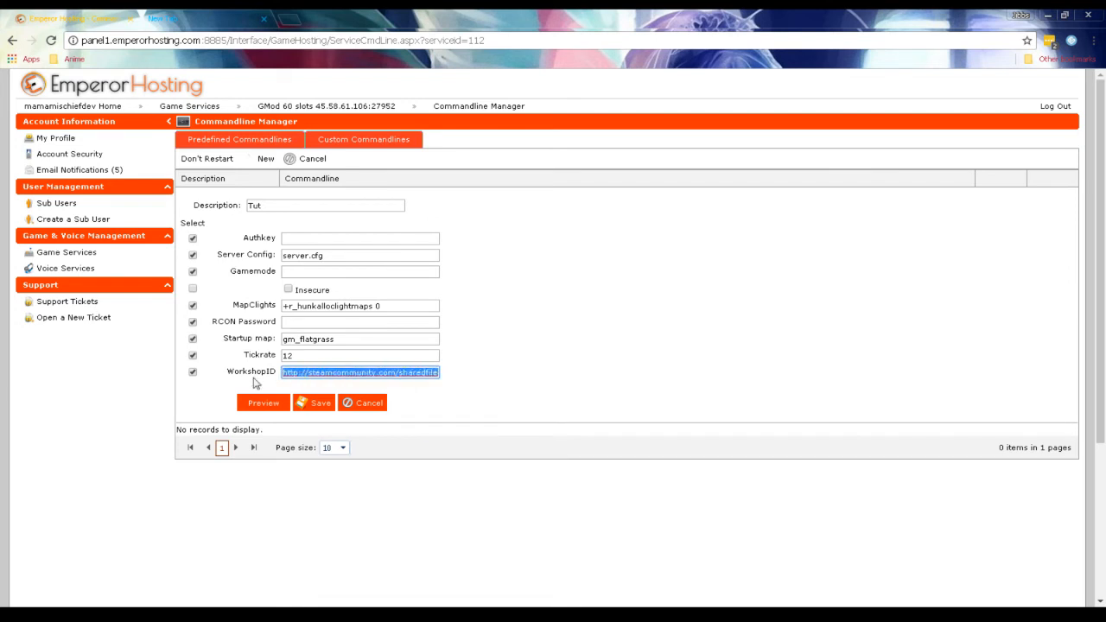
key(ctrl+v)
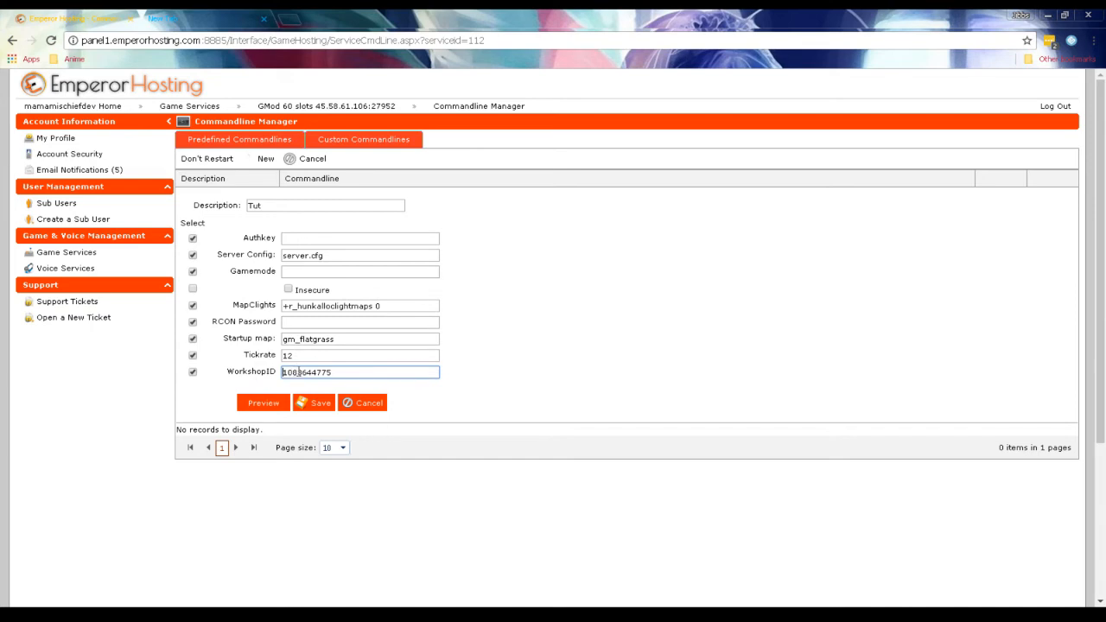
double_click(358, 374)
Compare the ID at the end of the collection URL in the other browser tab with the WorkshopID value.
click(211, 24)
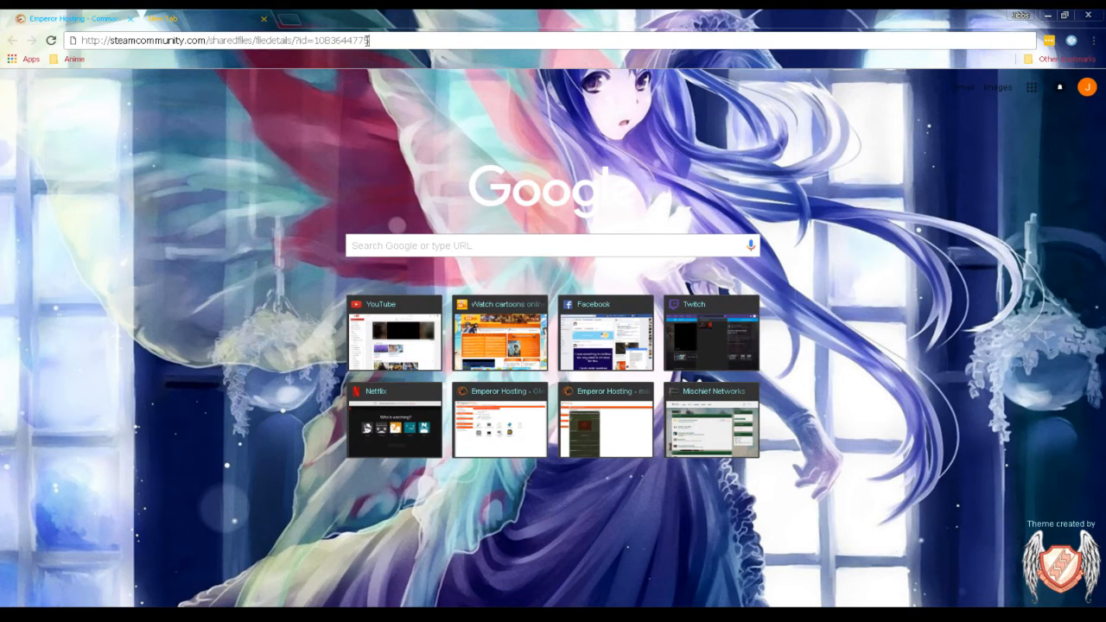
drag(376, 41, 315, 45)
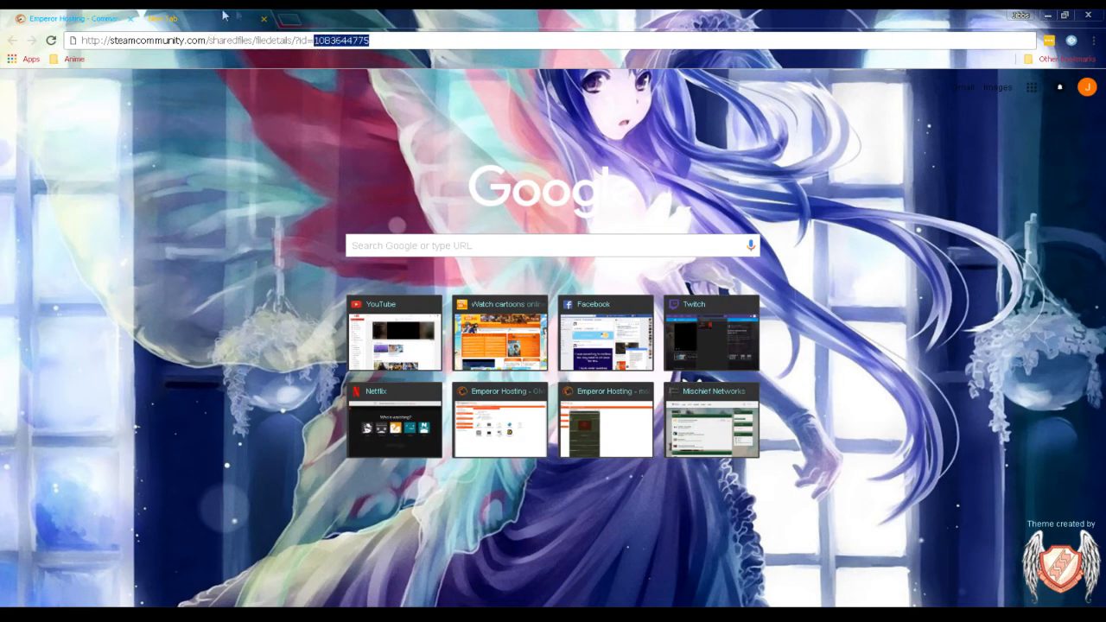
click(73, 15)
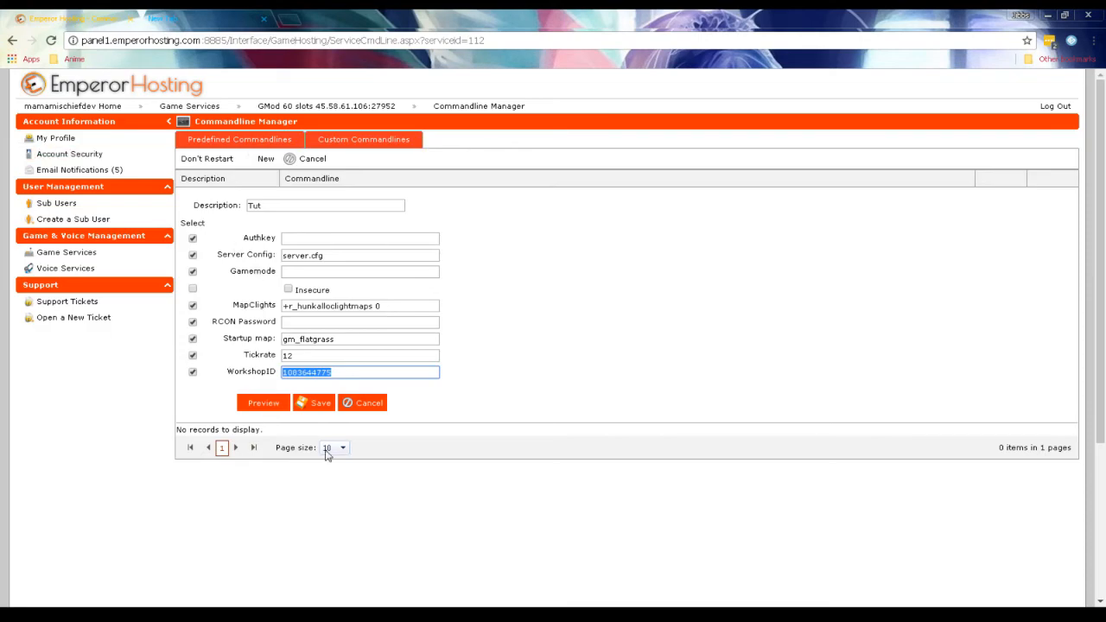
click(204, 16)
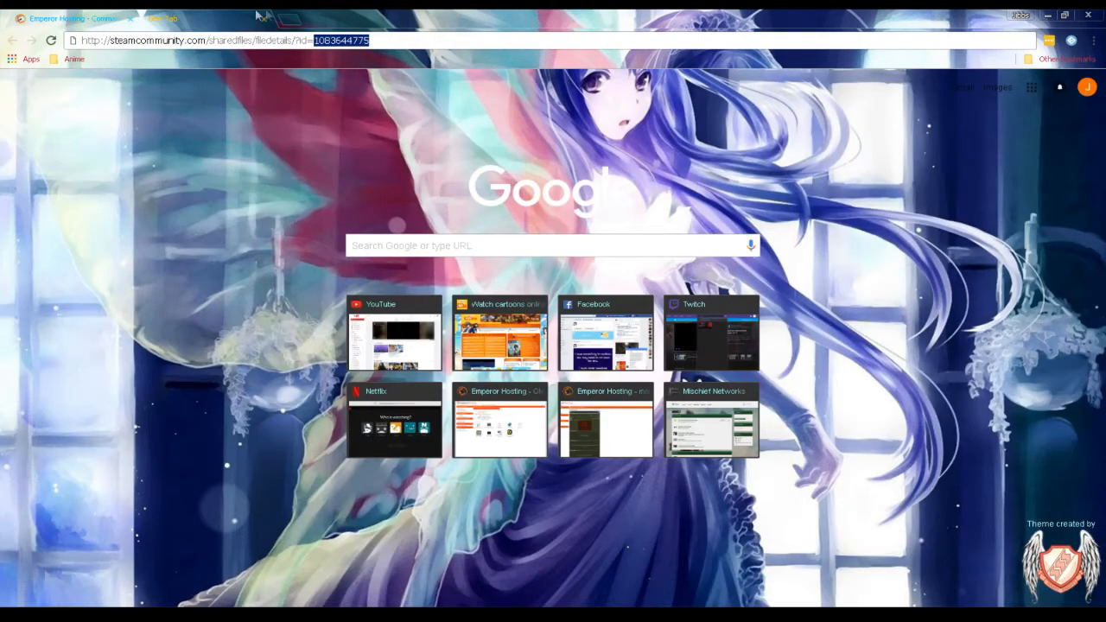
Search the web for "steam api key" in a fresh browser tab.
click(289, 19)
click(263, 19)
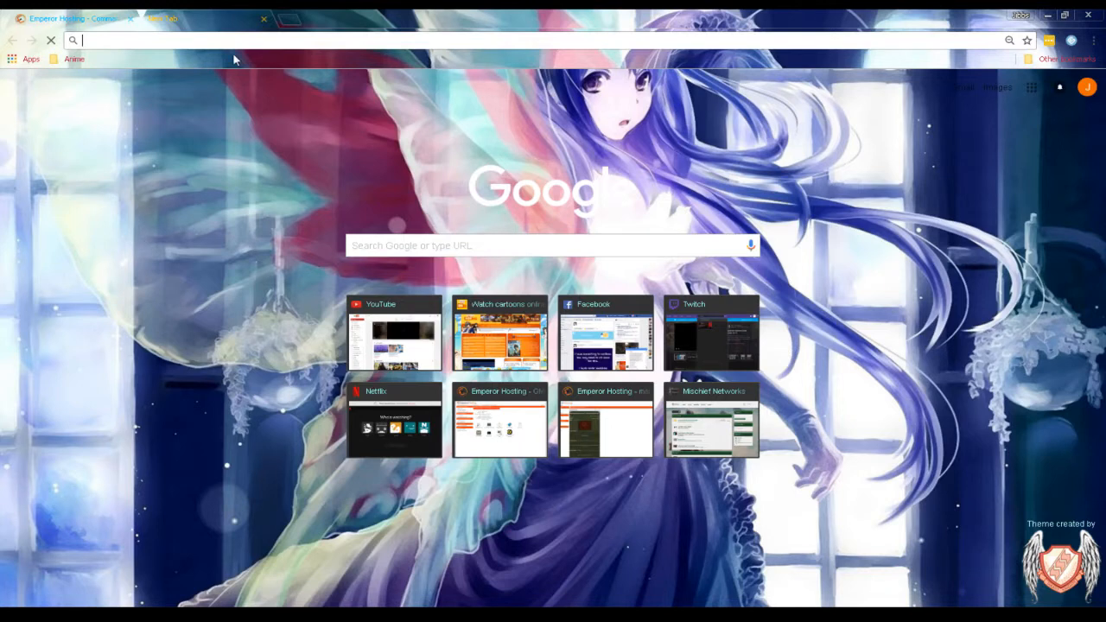
text(steam ap)
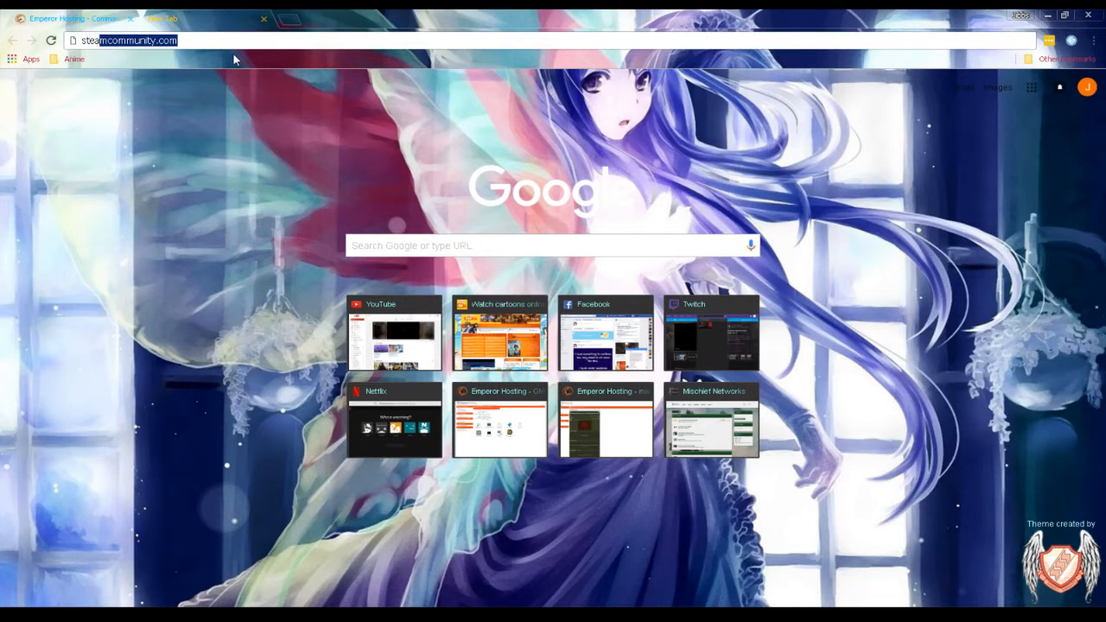
text(i key)
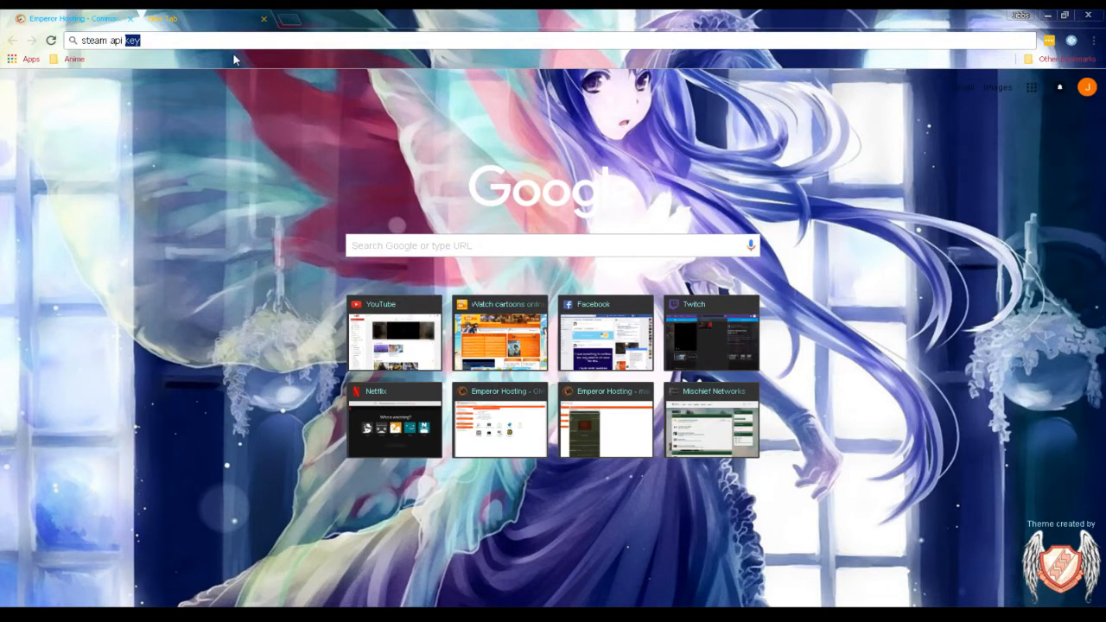
key(Return)
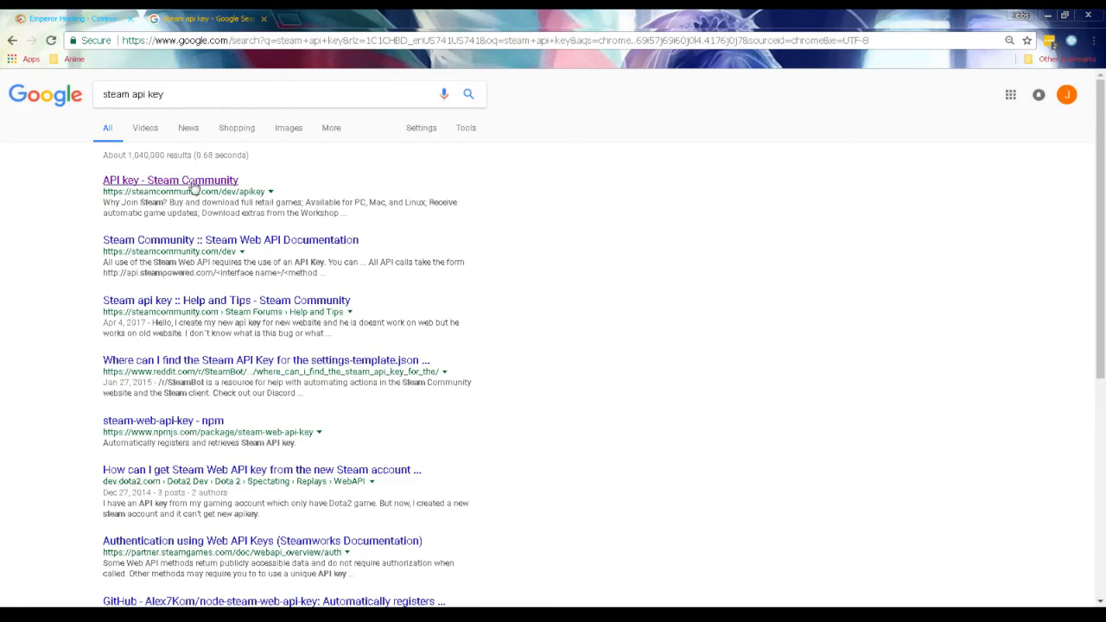
Open the Steam Community API key page and revoke the existing Steam Web API key.
click(195, 185)
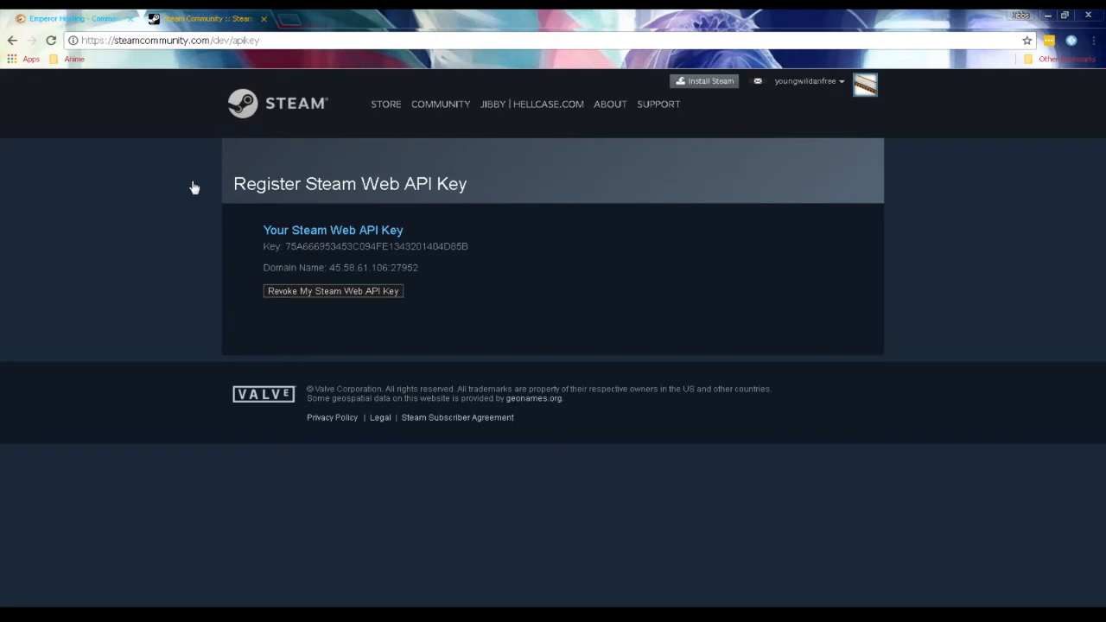
click(285, 293)
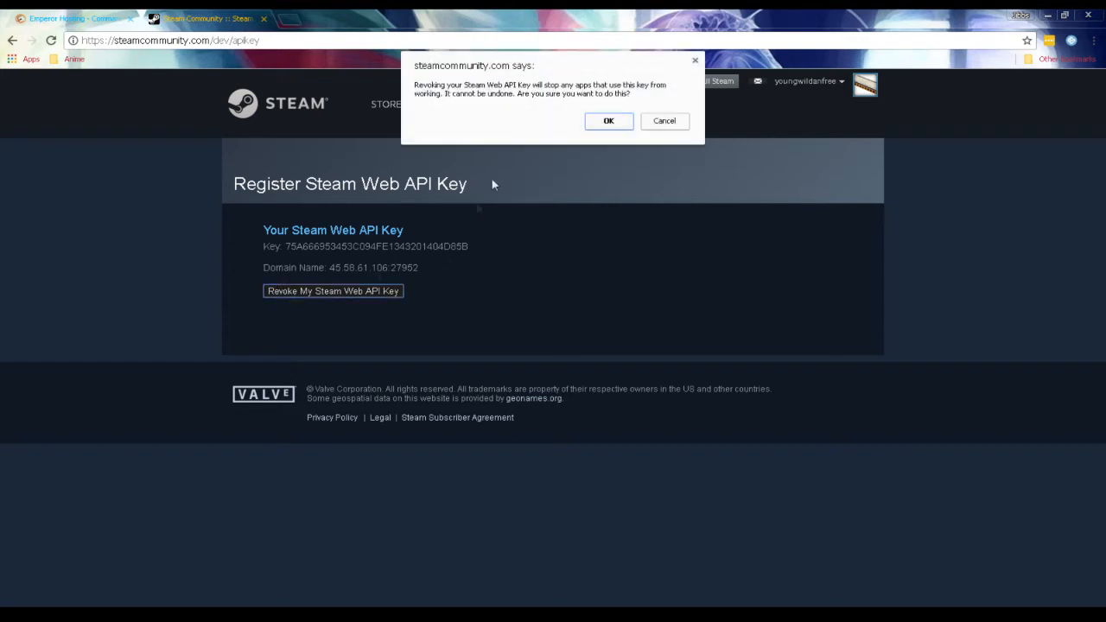
click(592, 123)
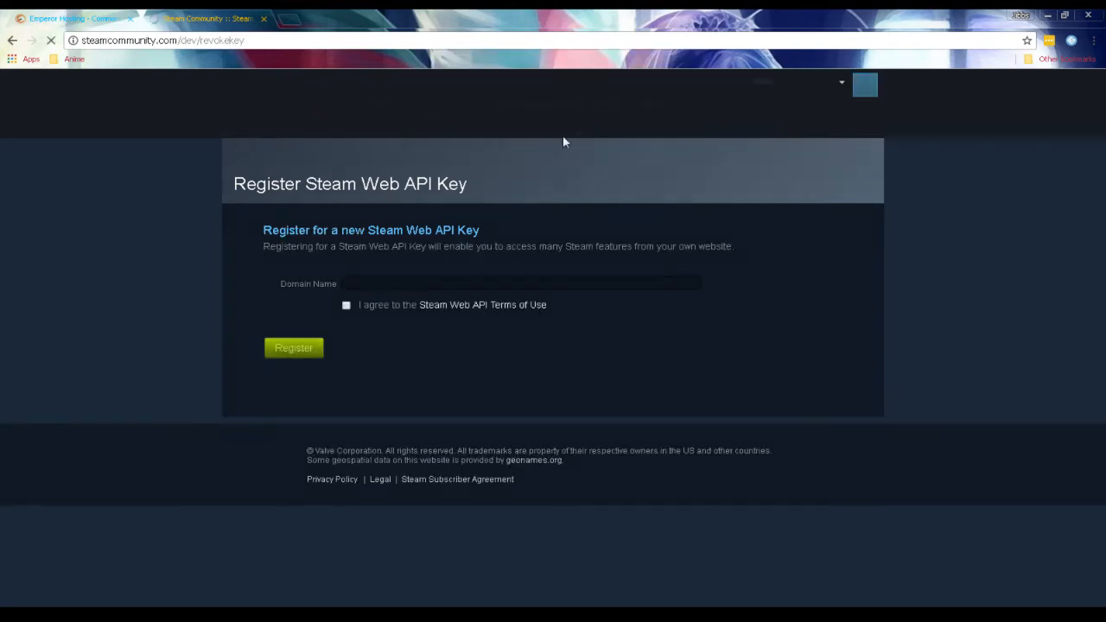
Open the GMod server's service page in a new browser tab and copy its connection address 45.58.61.106:27952.
click(24, 14)
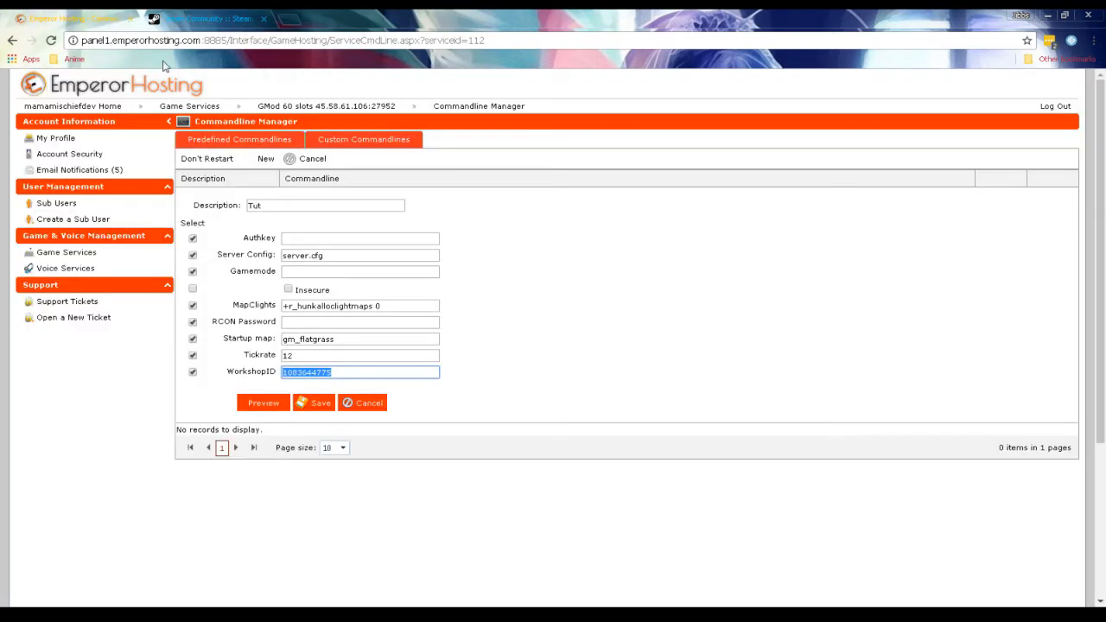
middle_click(288, 106)
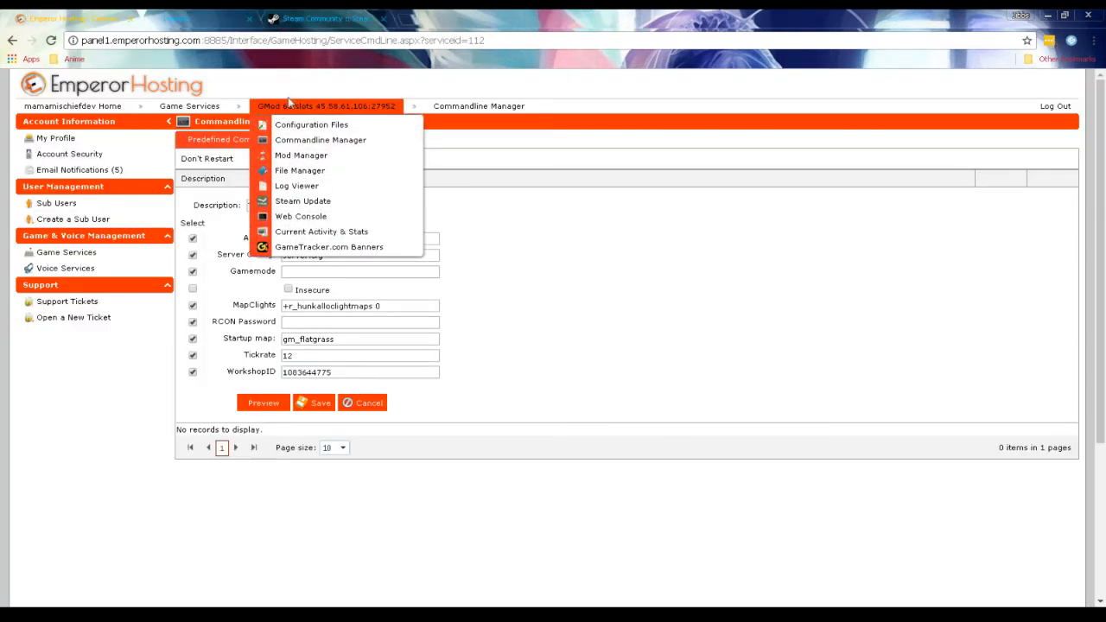
click(177, 19)
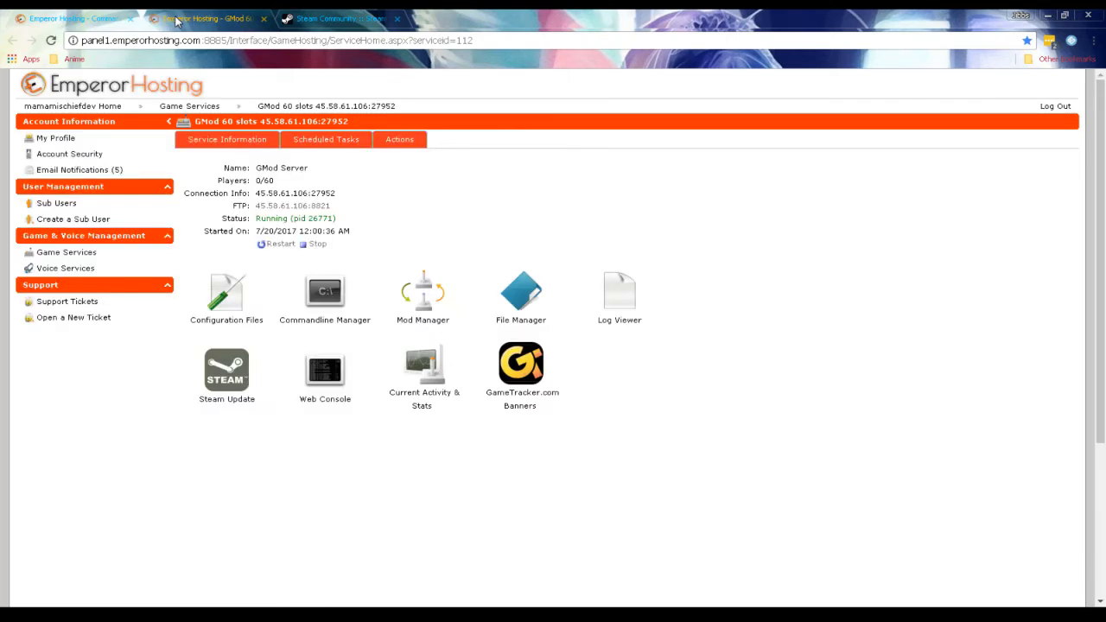
mouse_move(102, 105)
drag(337, 193, 255, 192)
key(ctrl+c)
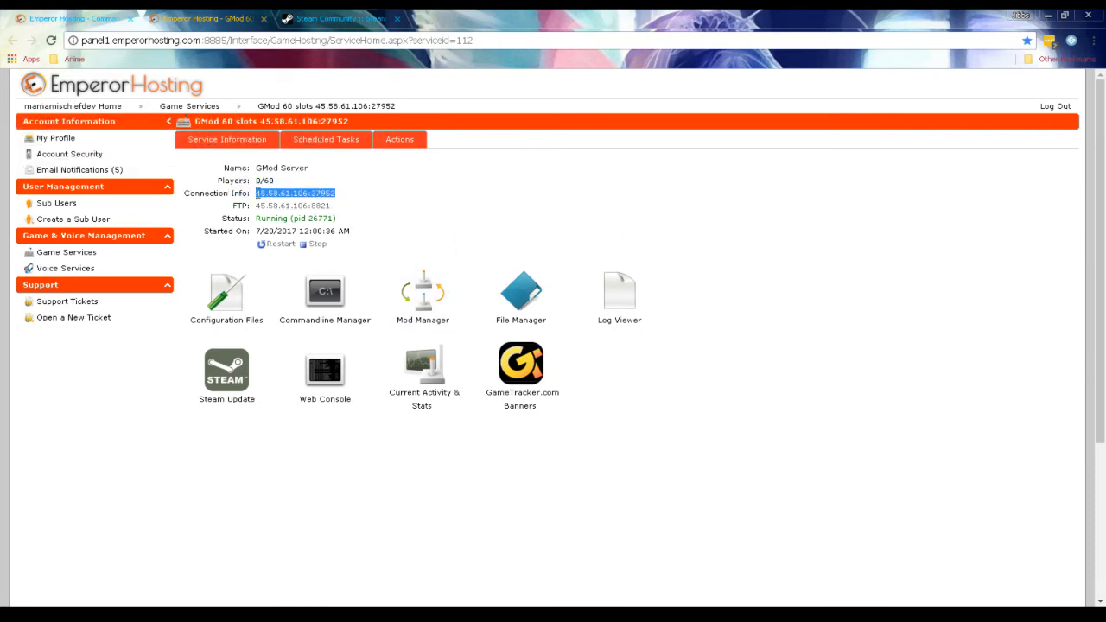
Register a new Steam Web API key for the domain name 45.58.61.106:27952, agreeing to the terms of use.
click(334, 17)
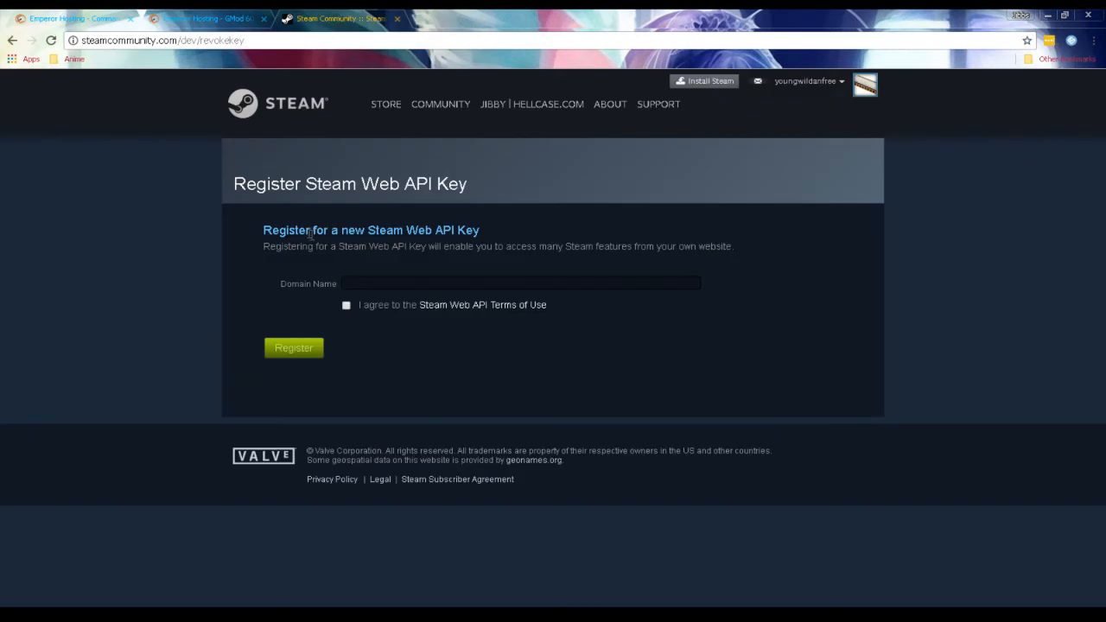
click(367, 282)
key(ctrl+v)
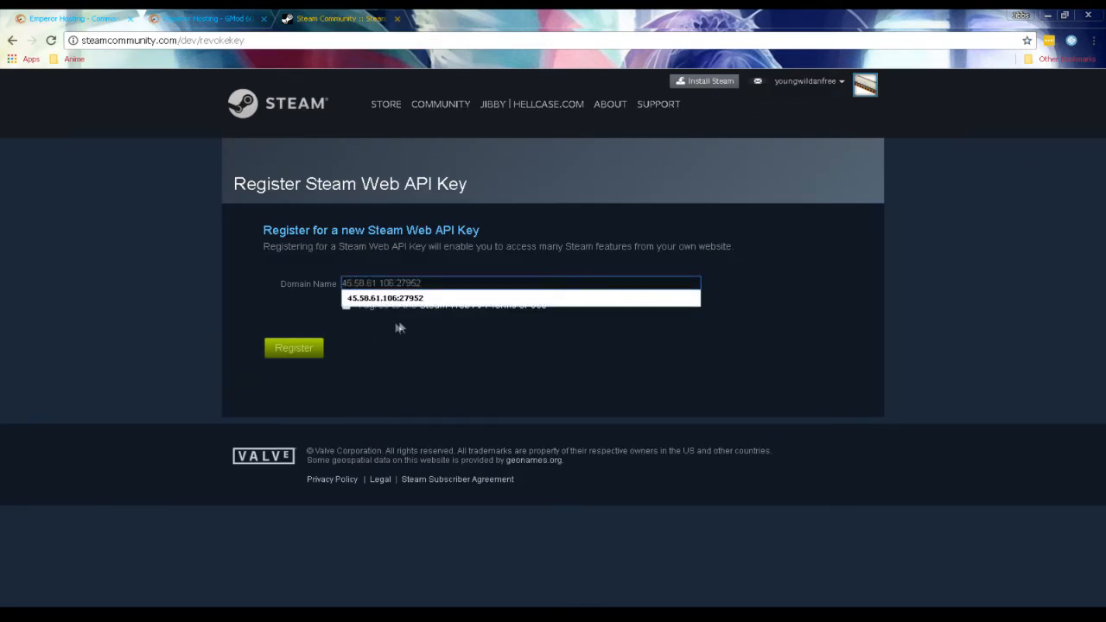
click(394, 321)
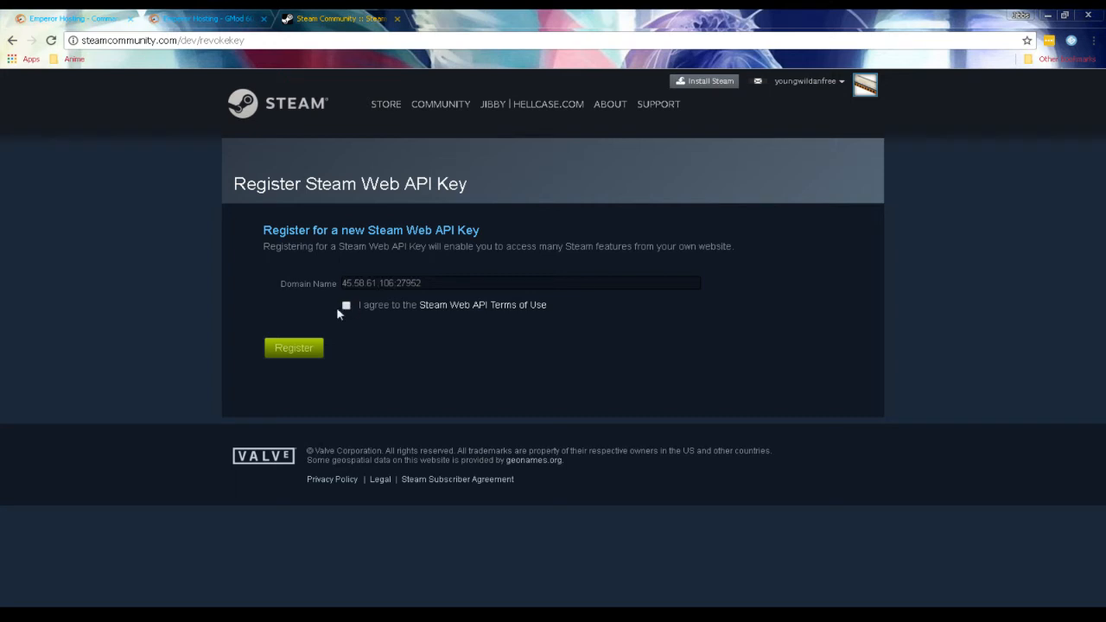
click(313, 354)
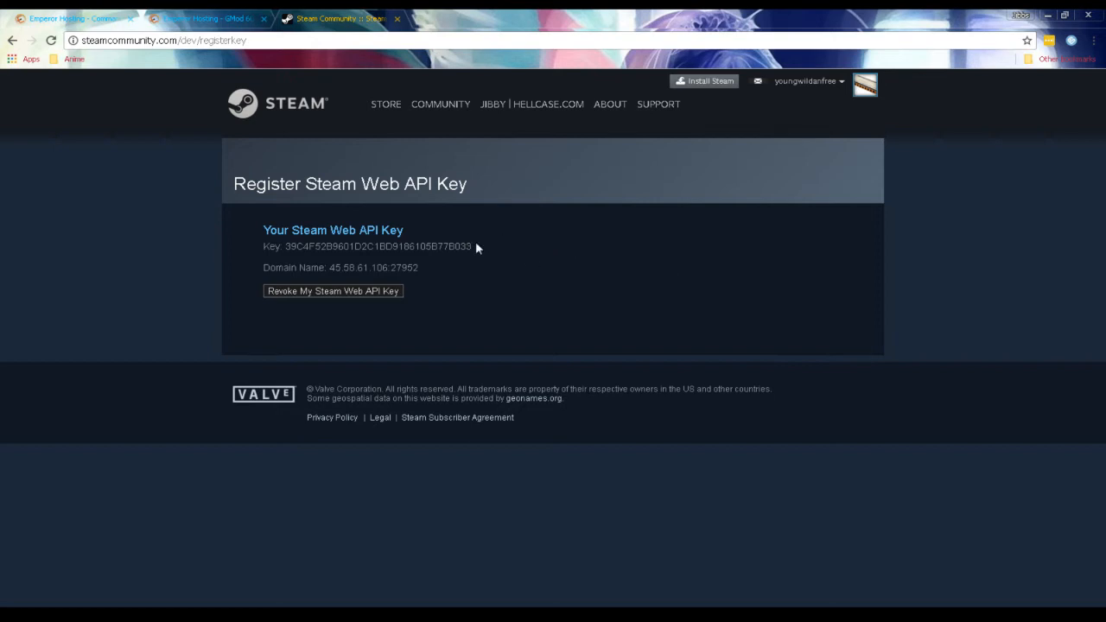
Copy the new Steam Web API key and paste it as the Authkey of the Tut commandline.
drag(476, 248, 277, 247)
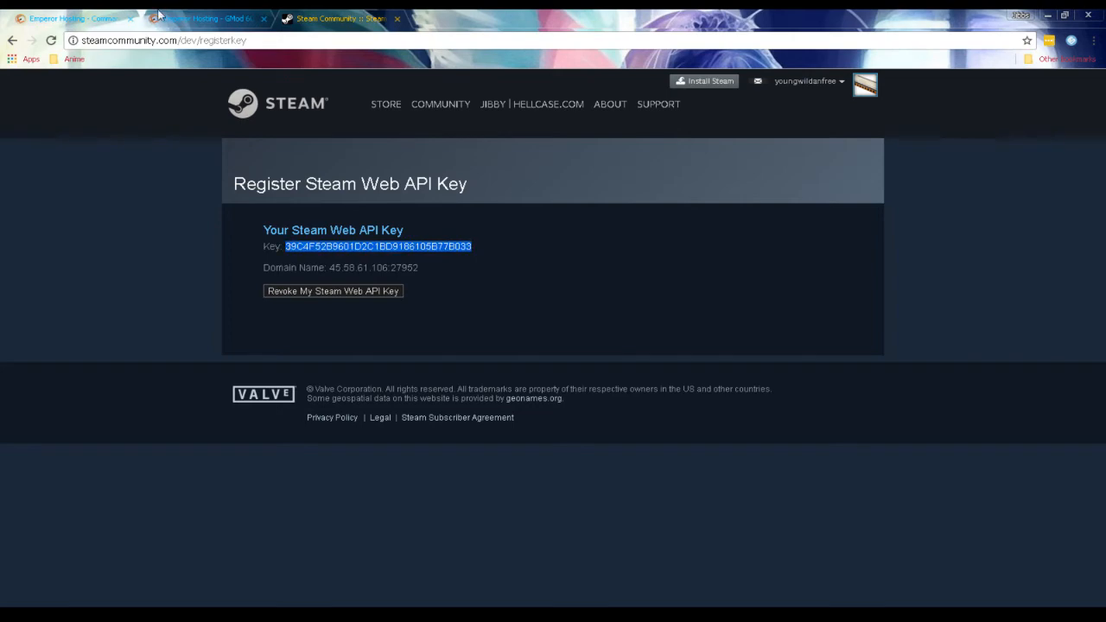
click(158, 13)
click(79, 17)
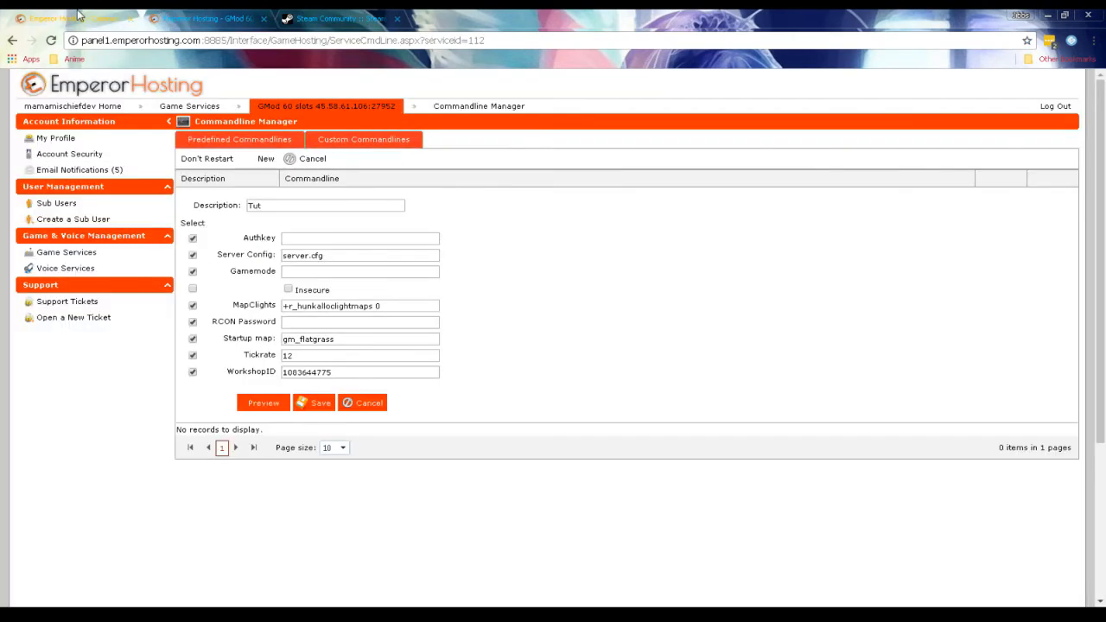
click(301, 238)
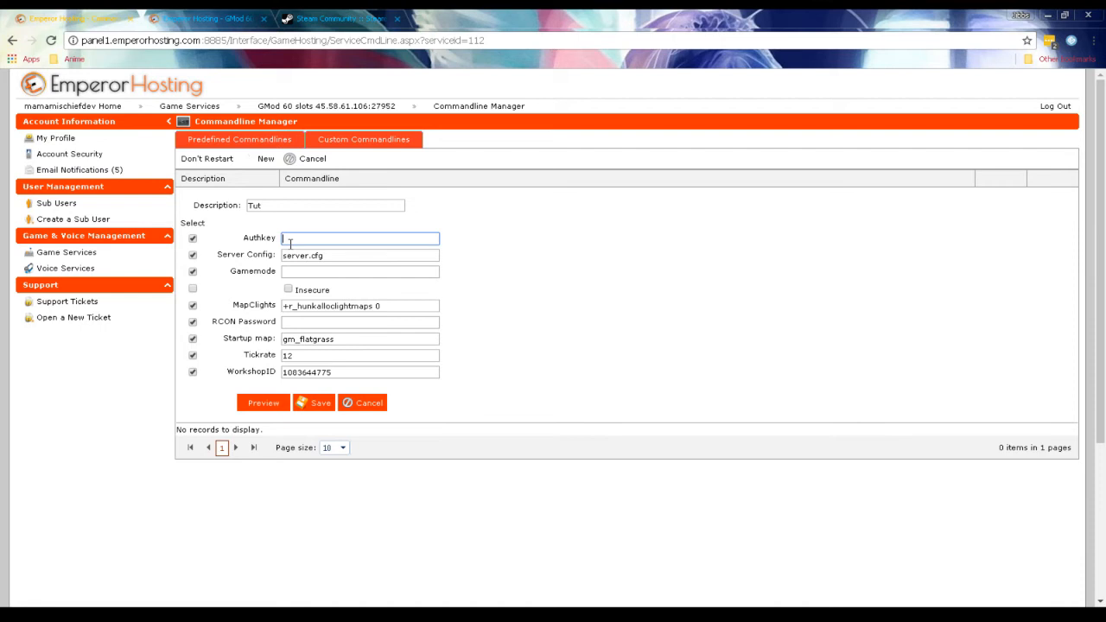
key(ctrl+v)
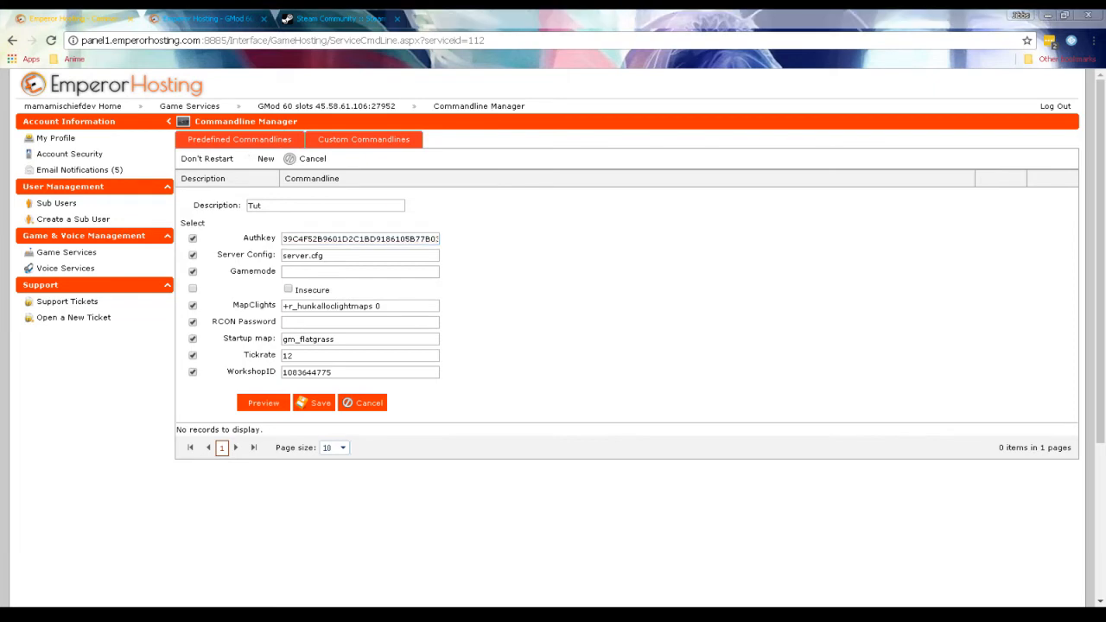
Create a text document with the default name New Text Document on the Desktop and open it in Notepad++.
drag(1000, 104, 462, 10)
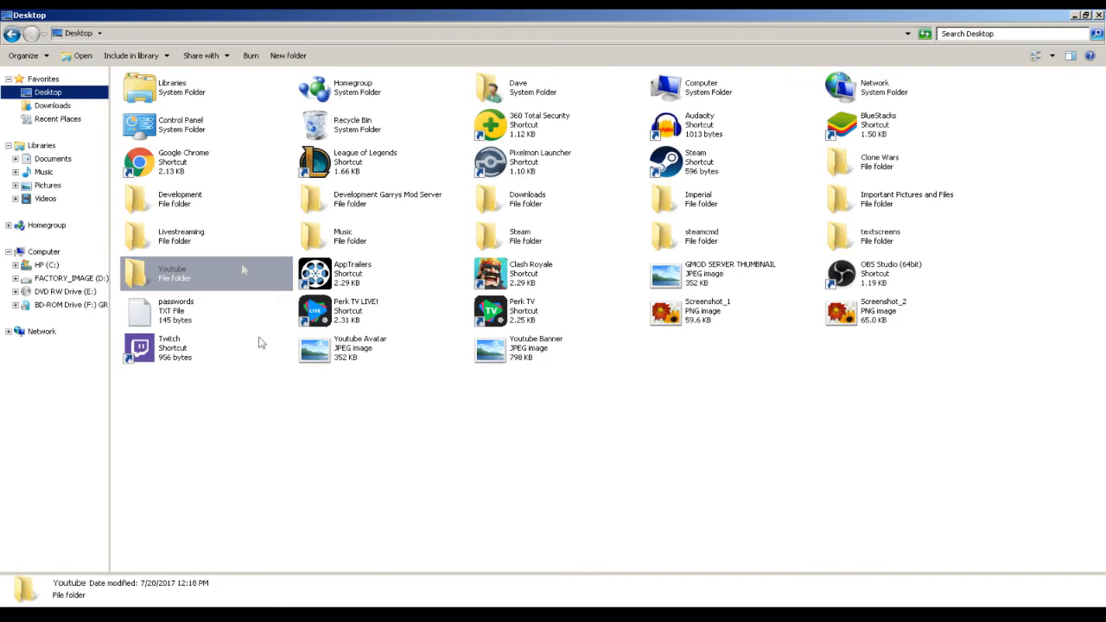
right_click(307, 439)
mouse_move(396, 541)
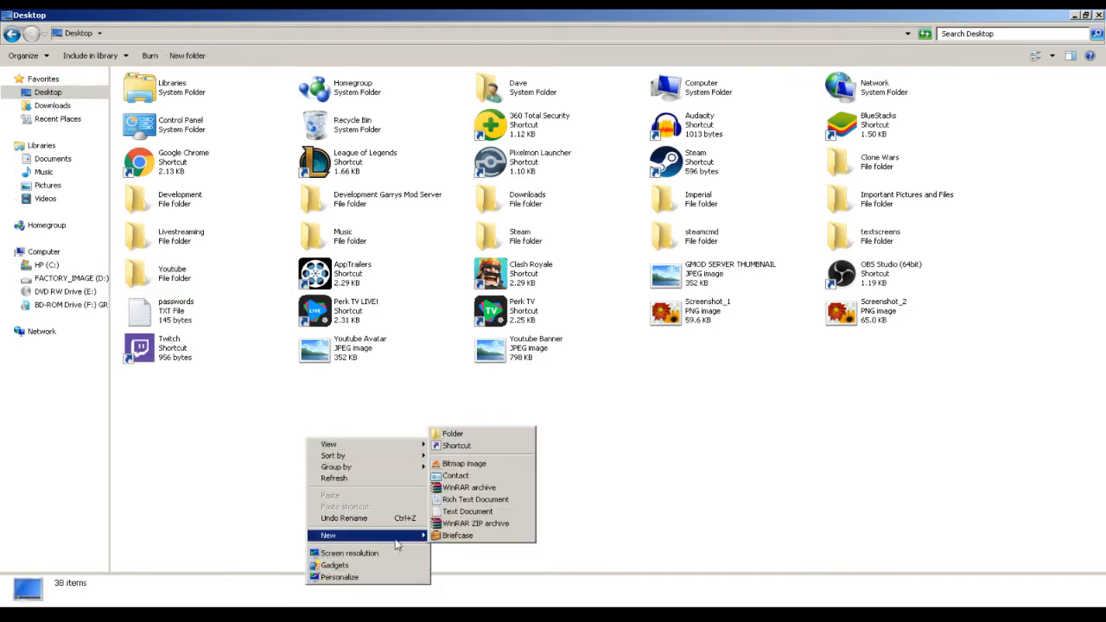
click(447, 515)
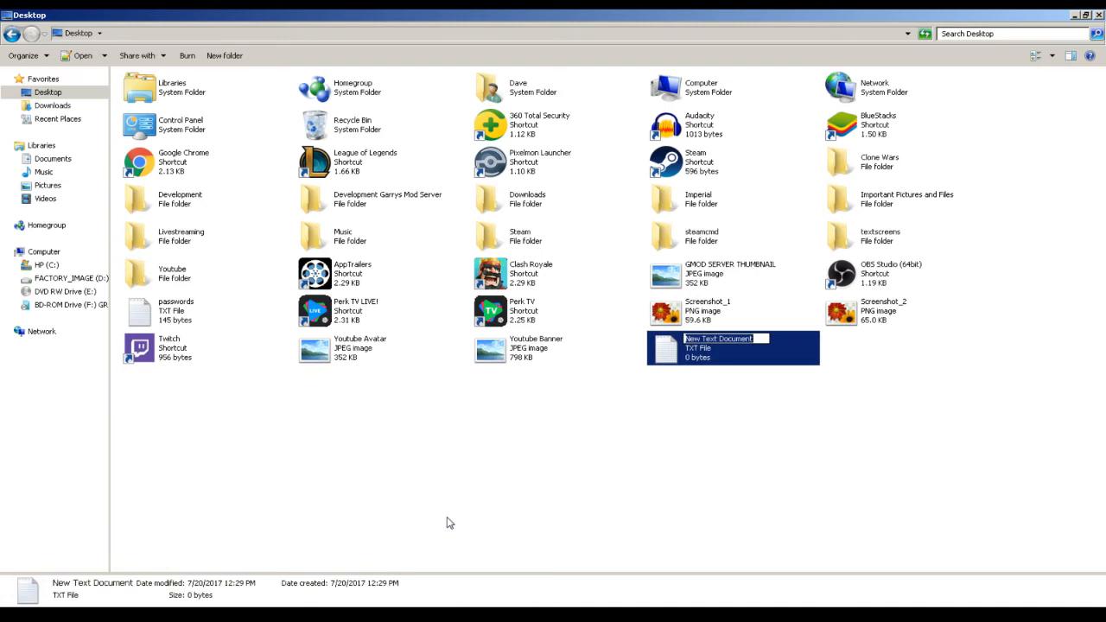
key(Return)
double_click(717, 356)
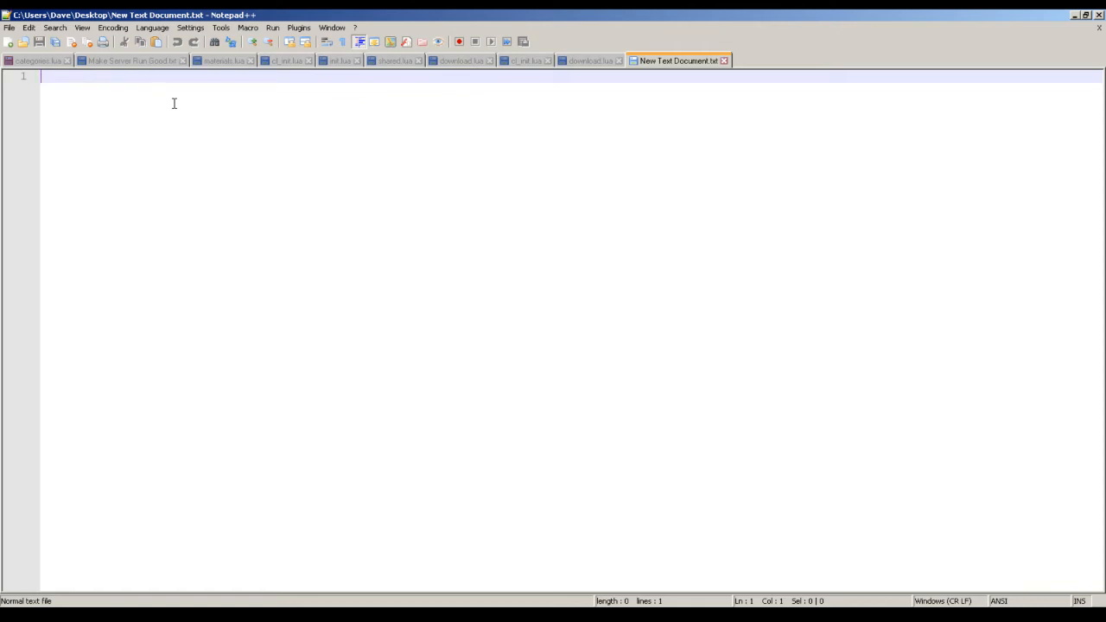
Switch to the browser and search the web for "gmod start.bat code" in the Steam Community tab.
key(alt+Tab)
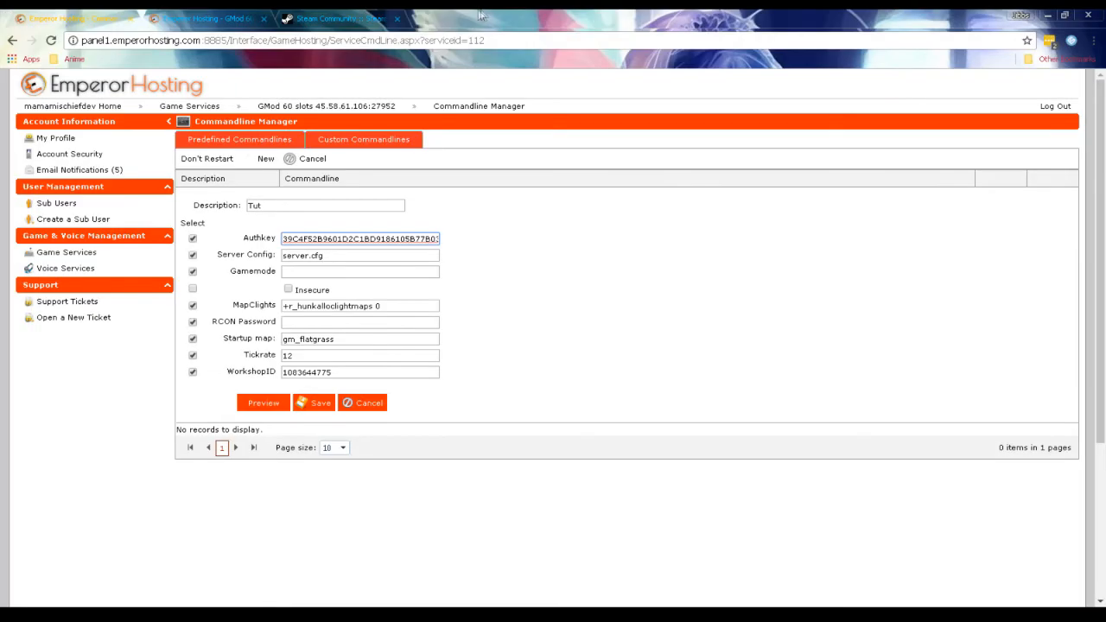
click(350, 17)
click(335, 41)
text(gmod s)
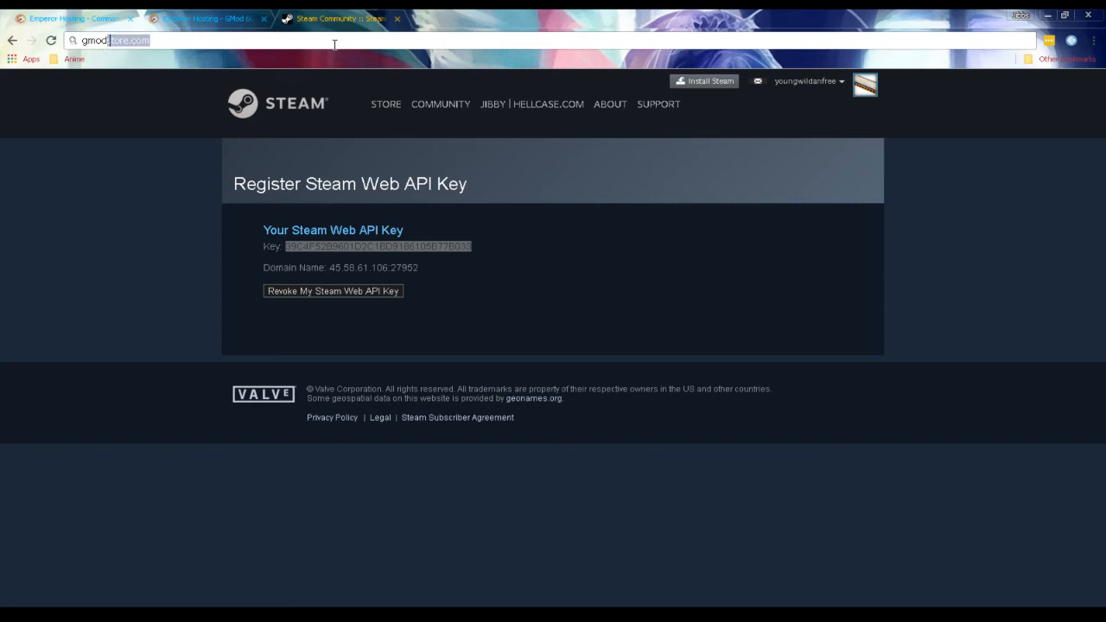
text(tart.bat )
text(code)
key(Return)
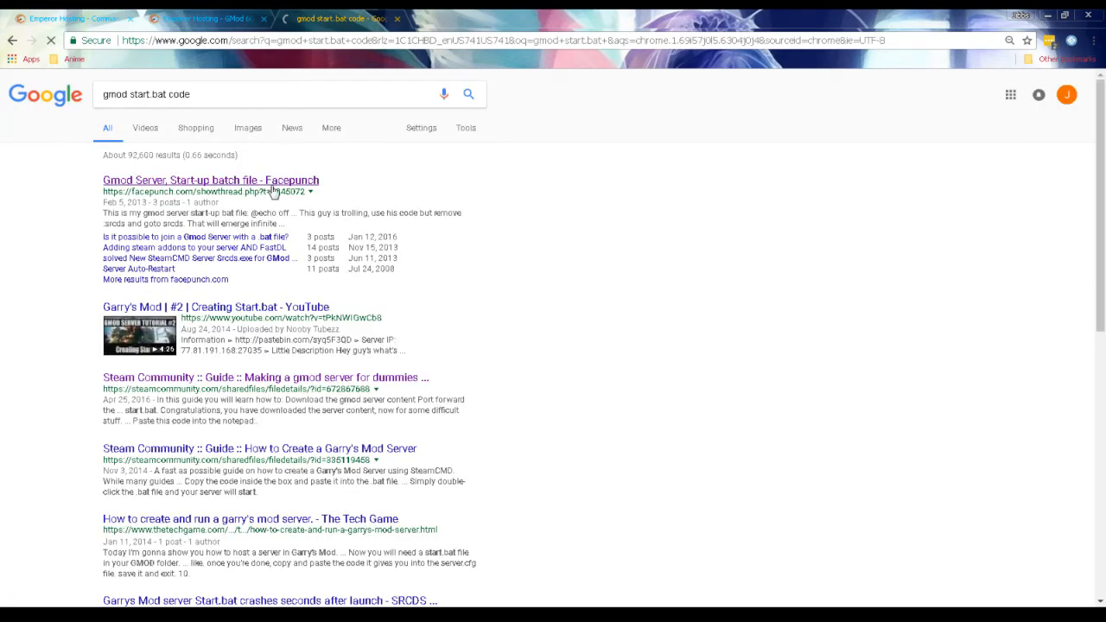
Examine the batch code posted in the Facepunch thread "Gmod Server, Start-up batch file" and return to the search results.
click(271, 185)
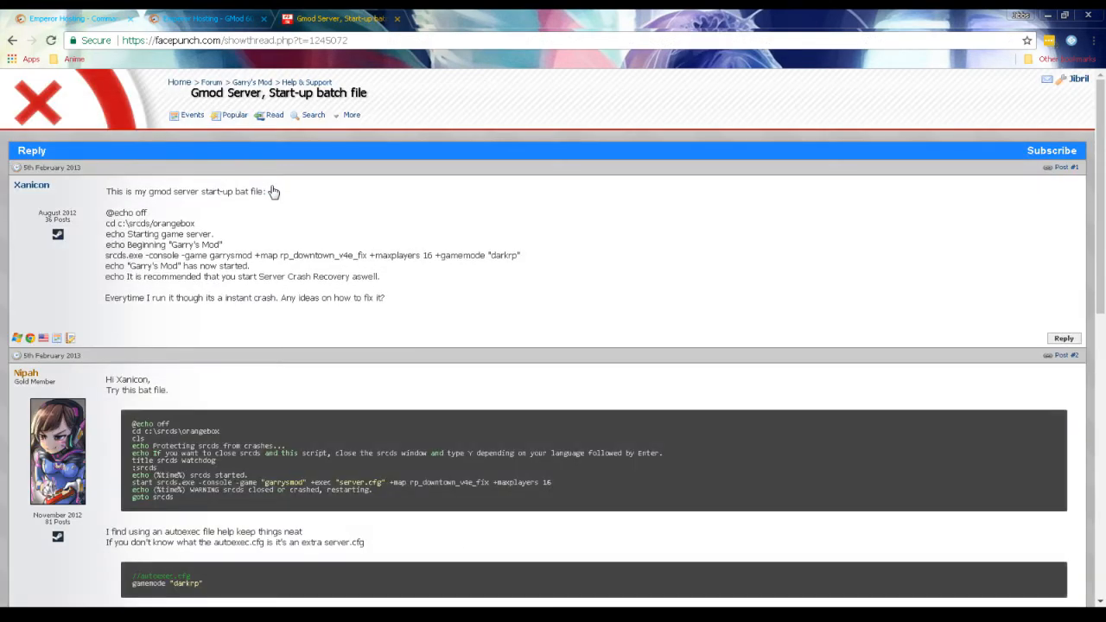
scroll(273, 191, down, 1)
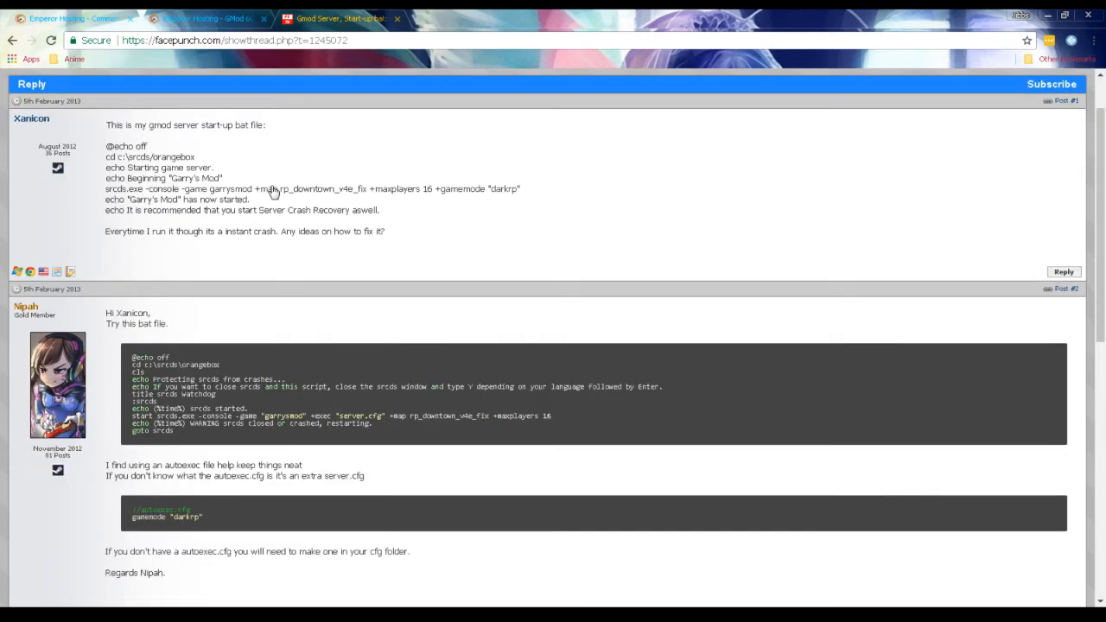
scroll(273, 191, down, 1)
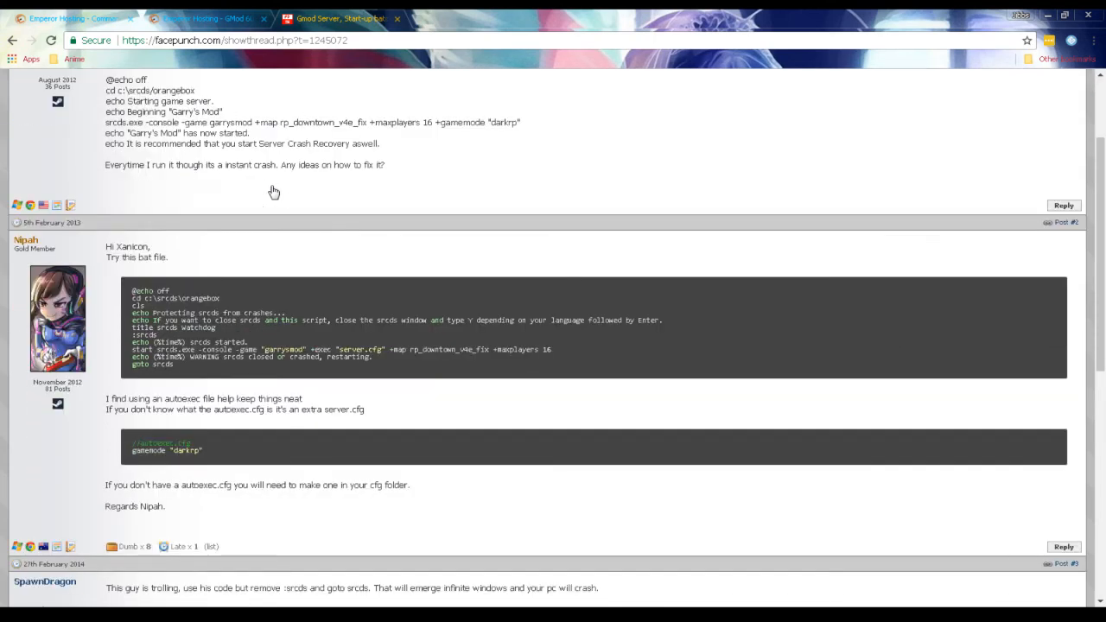
scroll(273, 191, down, 1)
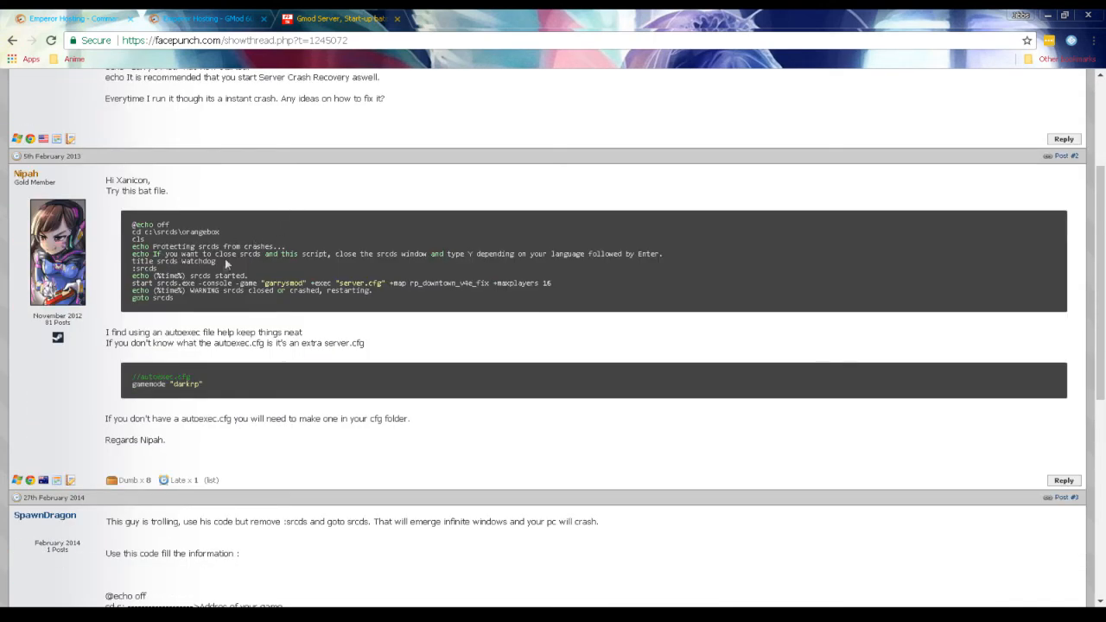
scroll(206, 294, down, 4)
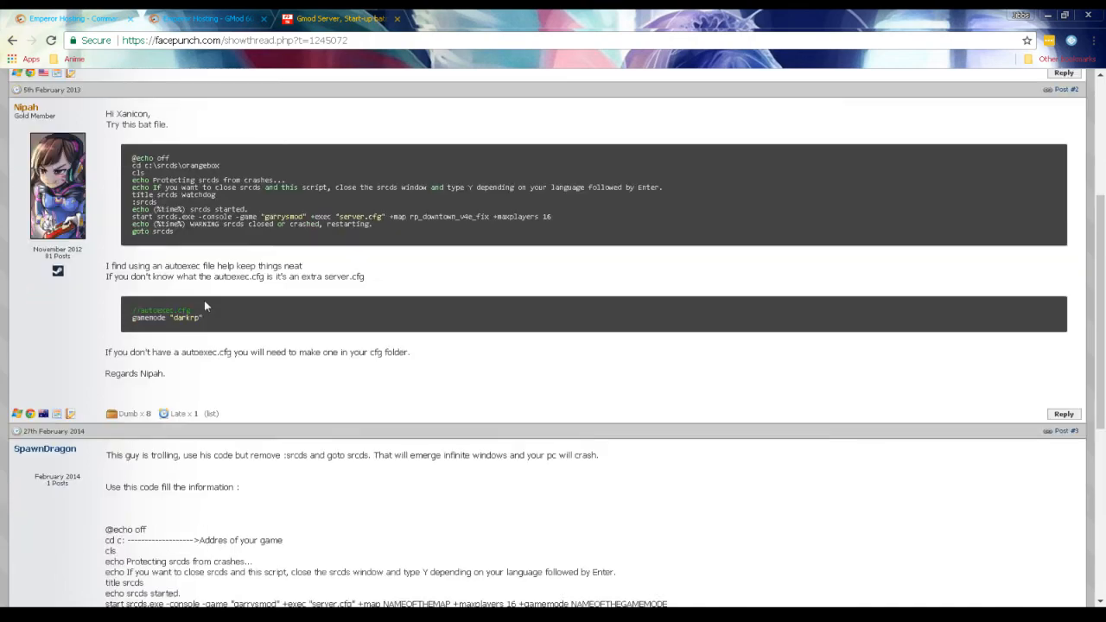
scroll(190, 302, up, 4)
drag(197, 303, 133, 230)
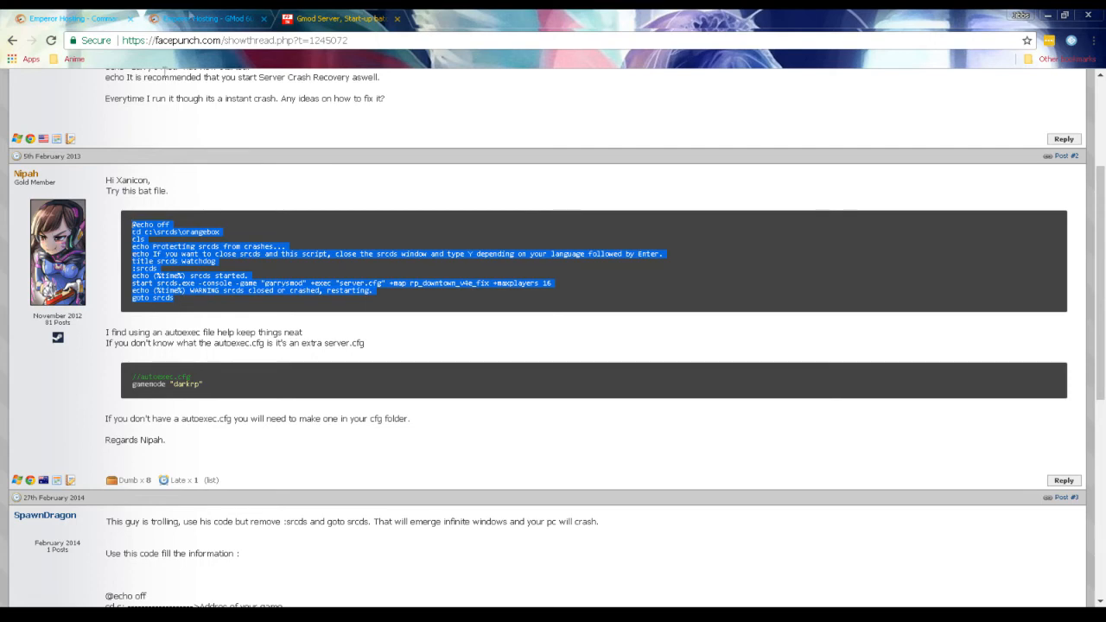
scroll(69, 103, up, 5)
click(13, 40)
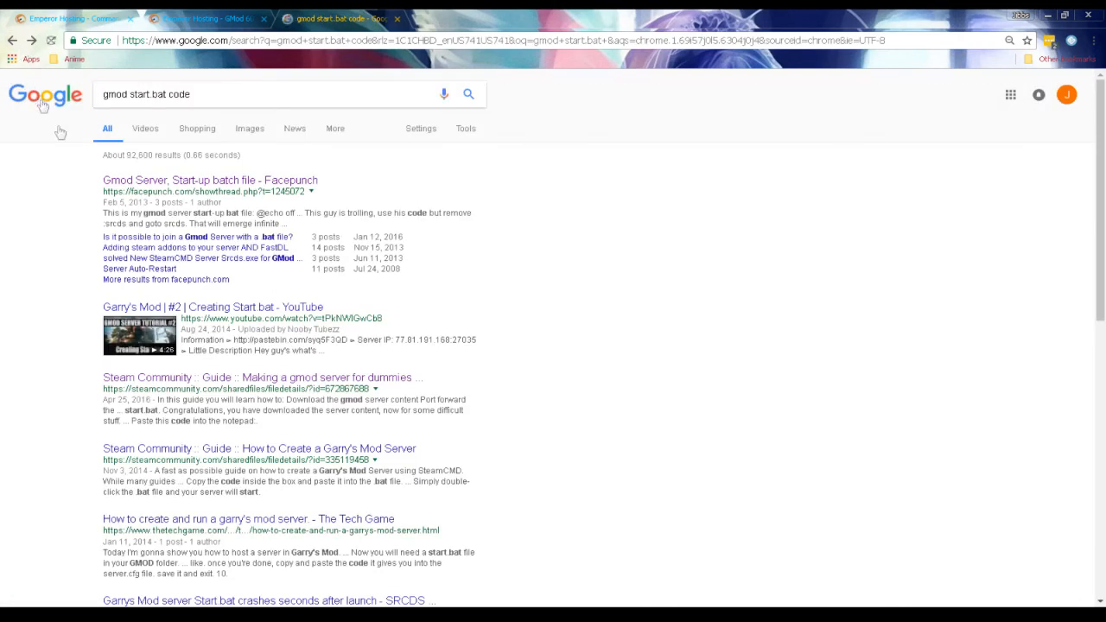
Copy the start.bat code from the Steam guide "Making a gmod server for dummies" into the empty text document in Notepad++.
scroll(229, 290, down, 3)
click(281, 249)
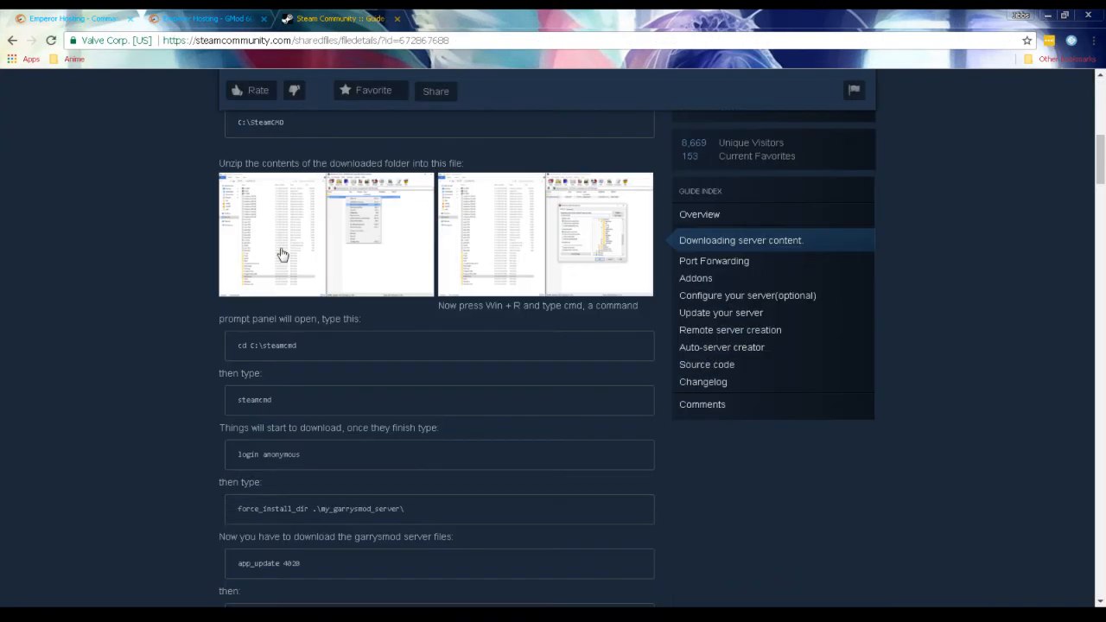
scroll(281, 253, down, 5)
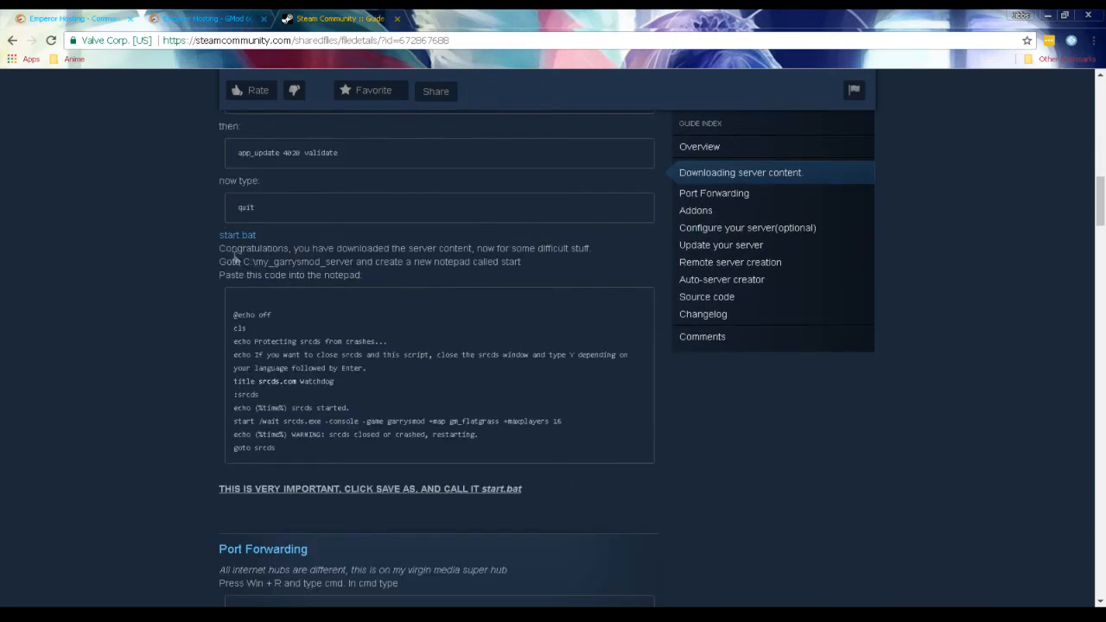
drag(234, 317, 339, 460)
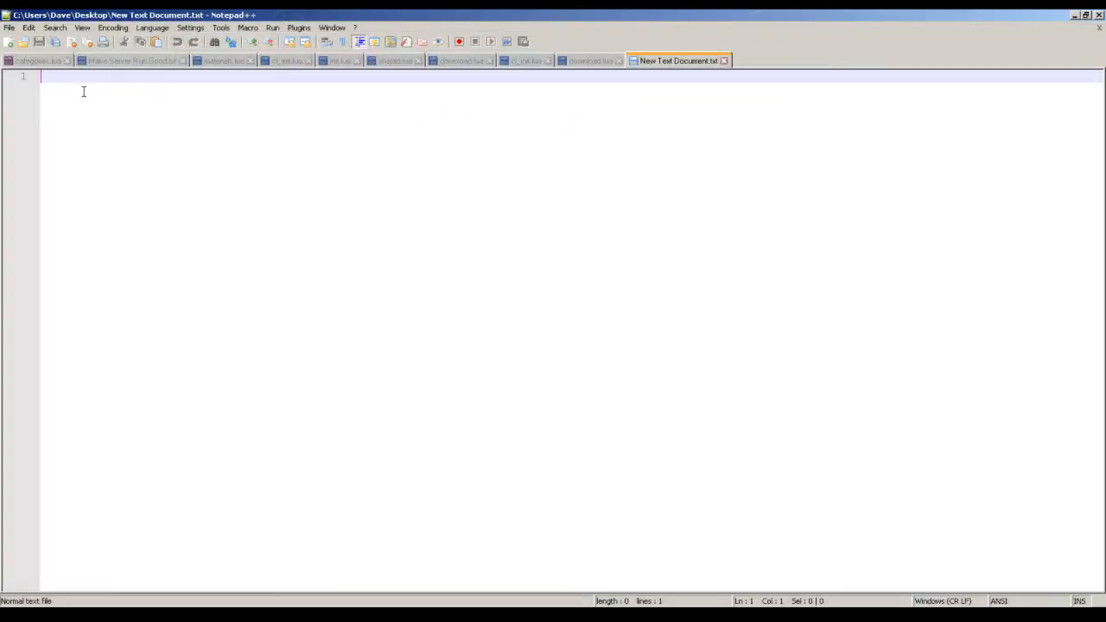
text(@echo off cls echo Protecting srcds from crashes... echo If you want to close srcds and this script, close the srcds window and type Y depending on your language followed by Enter. title srcds.com Watchdog :srcds echo (%time%) srcds started. start /wait srcds.exe -console -game garrysmod +map gm_flatgrass +maxplayers 16 echo (%time%) WARNING: srcds closed or crashed, restarting. goto srcds)
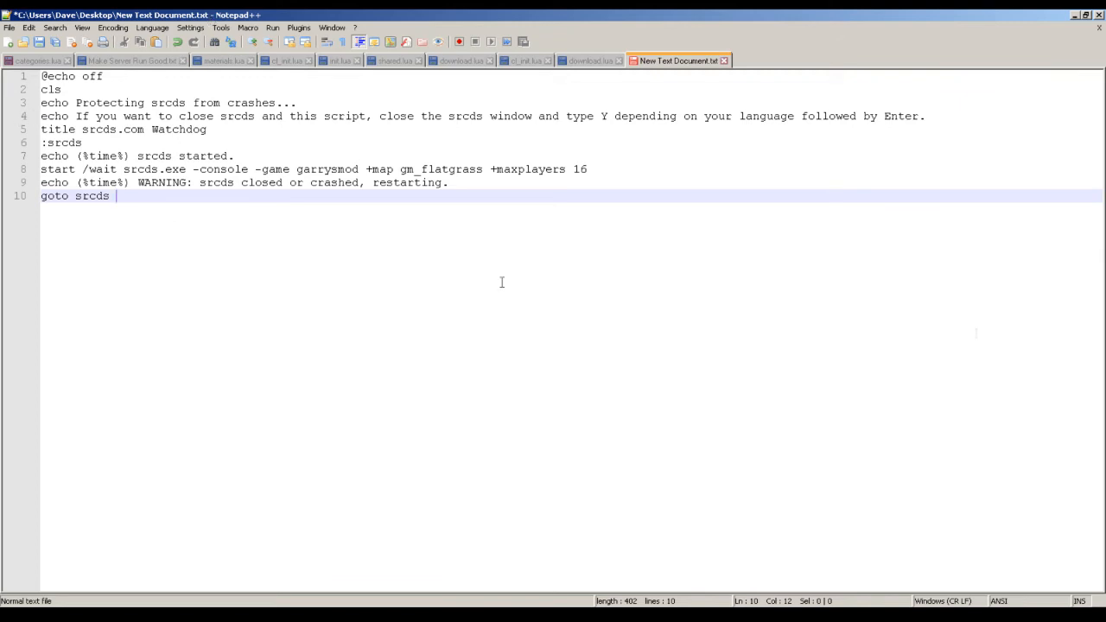
key(alt+Tab)
scroll(663, 389, up, 10)
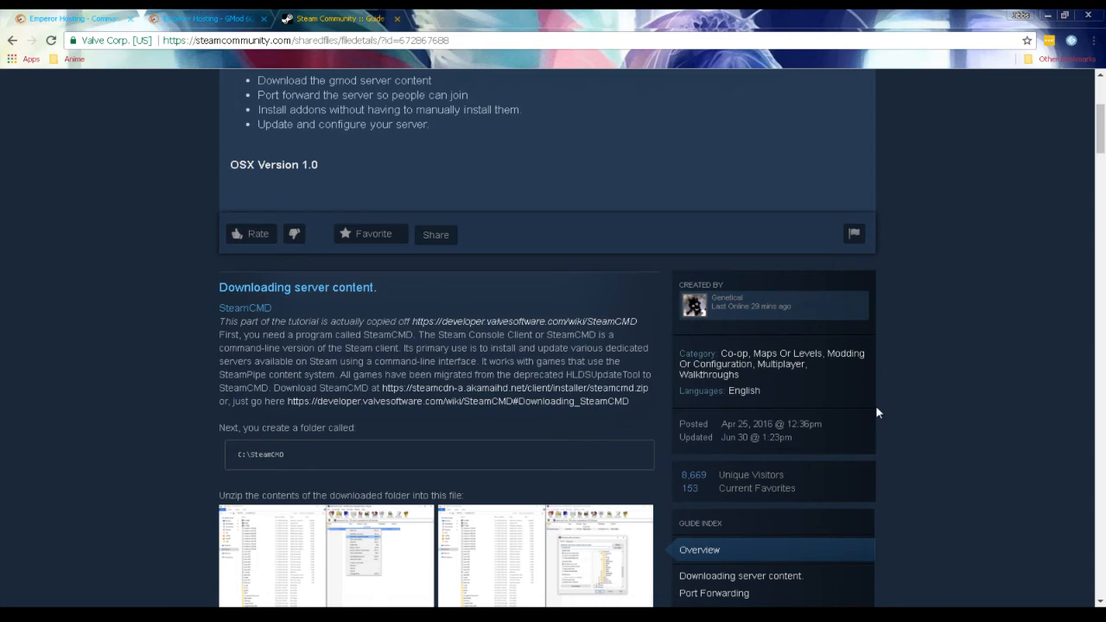
key(alt+Tab)
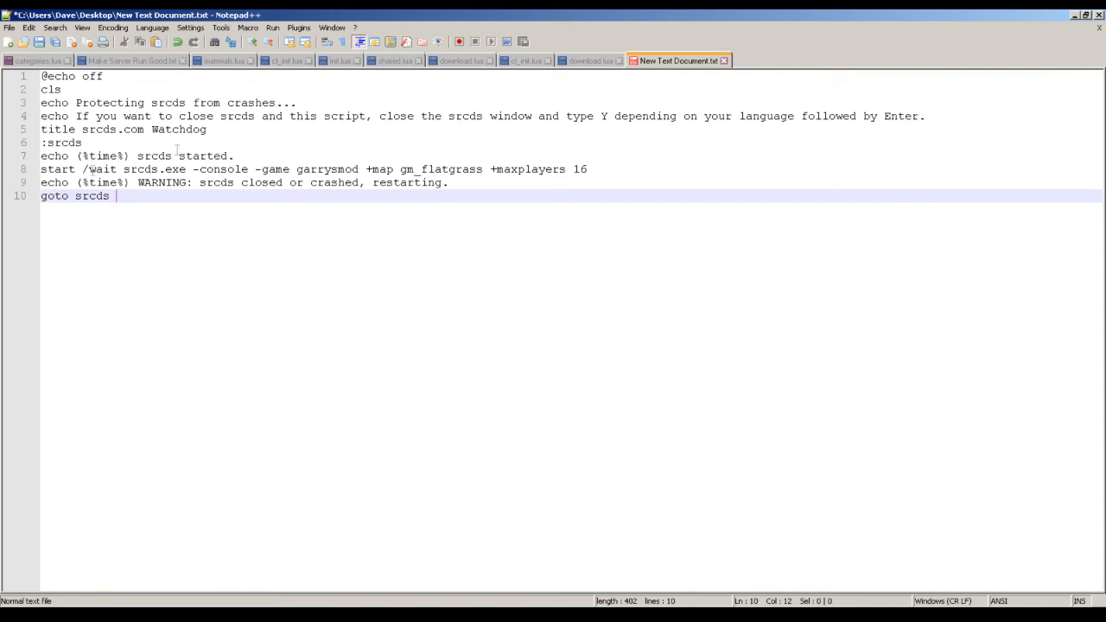
Append the +host_workshop_collection option to the srcds.exe start command on line 8, after +maxplayers 16.
click(41, 169)
drag(42, 169, 695, 171)
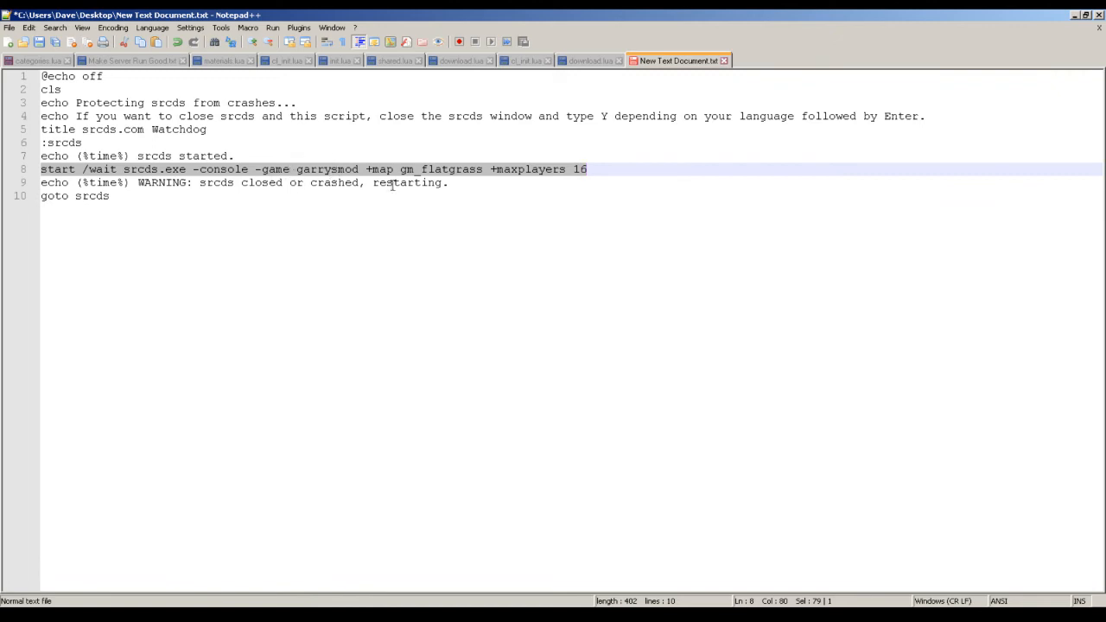
click(485, 169)
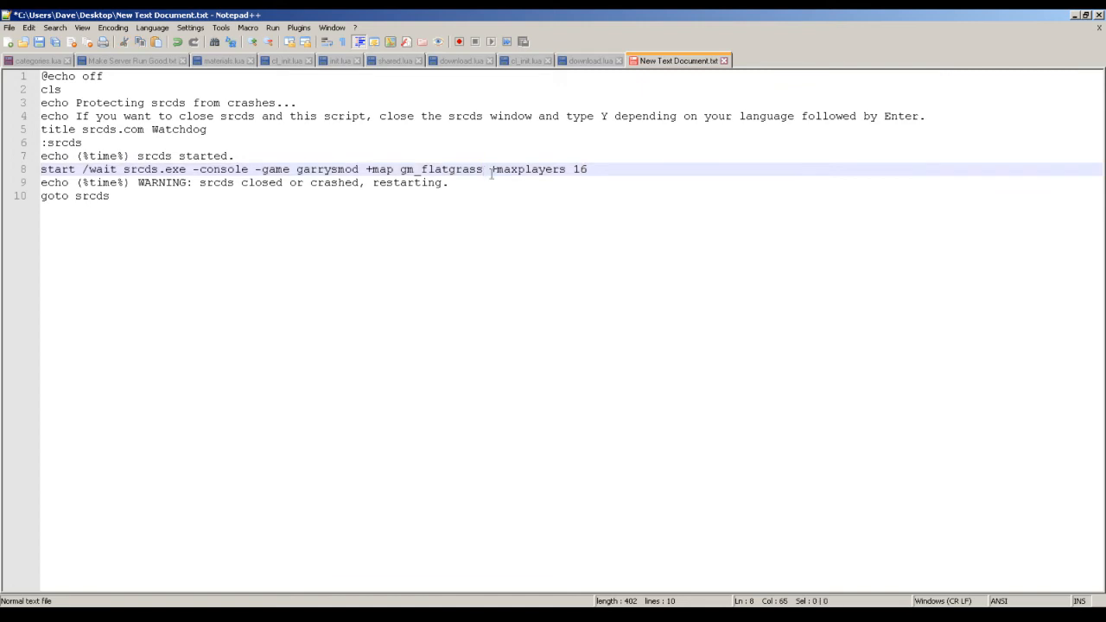
click(600, 170)
text(+host_workshop_collection)
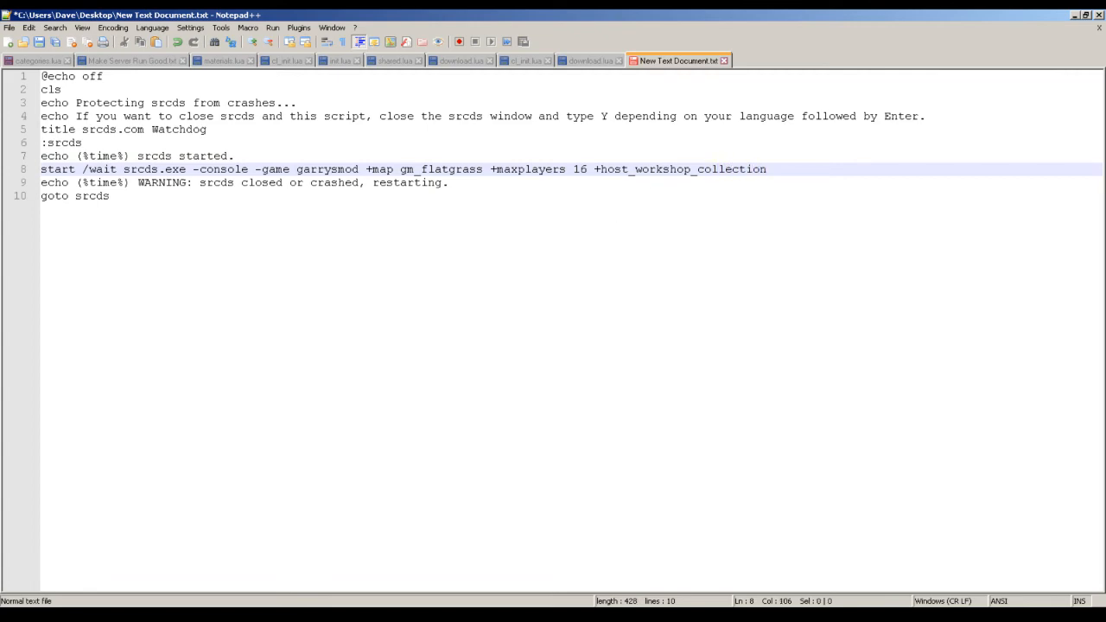
Examine the Addons section of the Steam guide in the browser for the workshop collection and authkey syntax, and return to the script.
click(1075, 14)
click(335, 41)
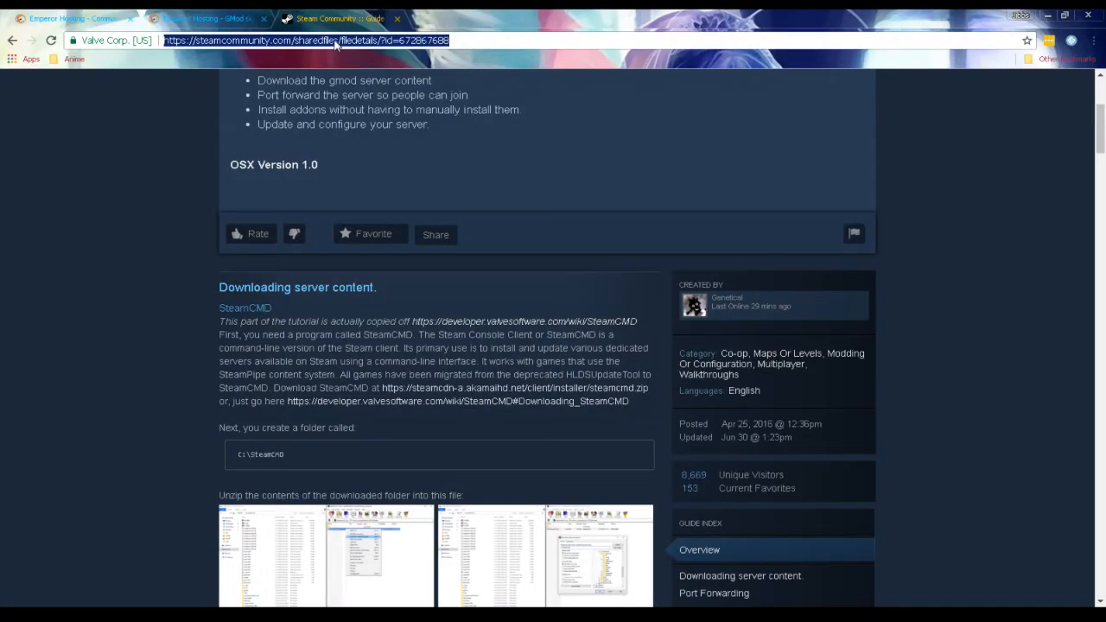
scroll(289, 180, down, 10)
scroll(245, 248, down, 10)
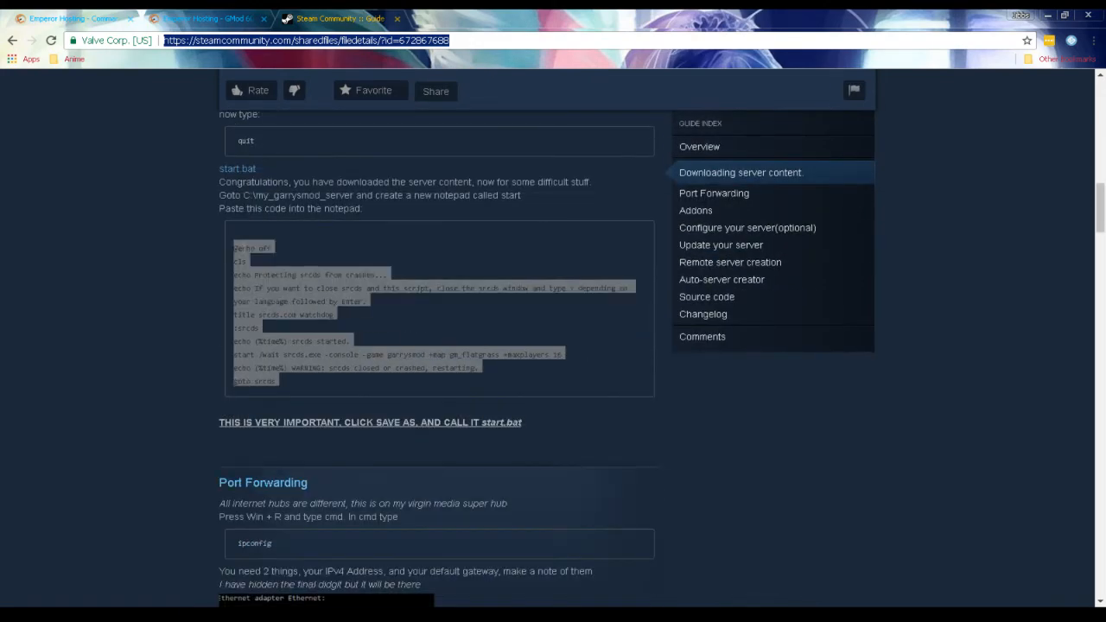
scroll(232, 257, down, 3)
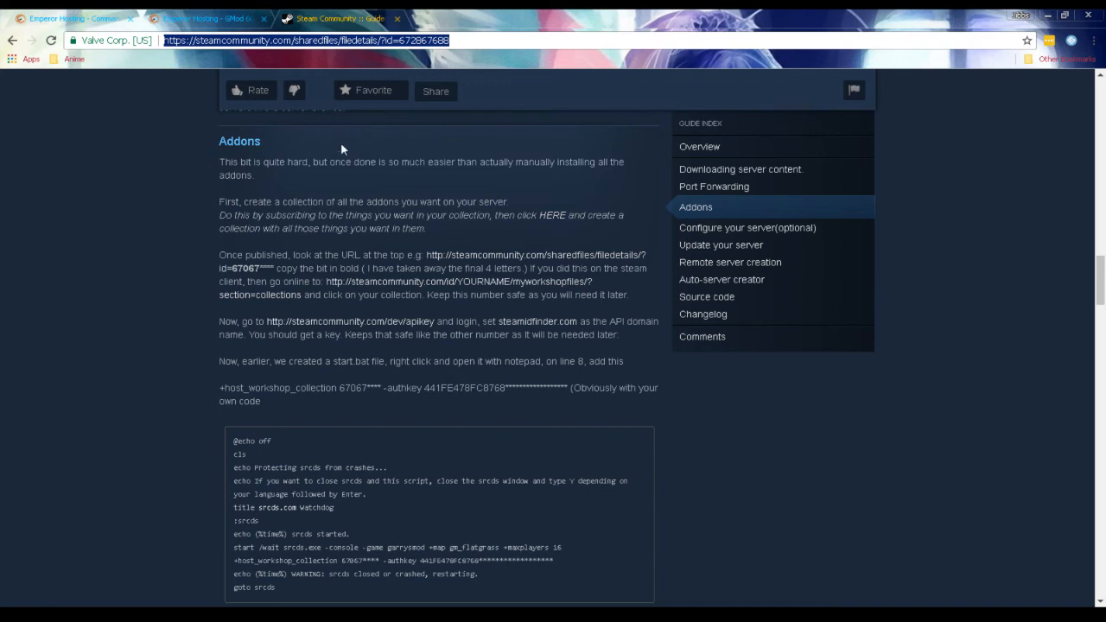
scroll(442, 287, down, 1)
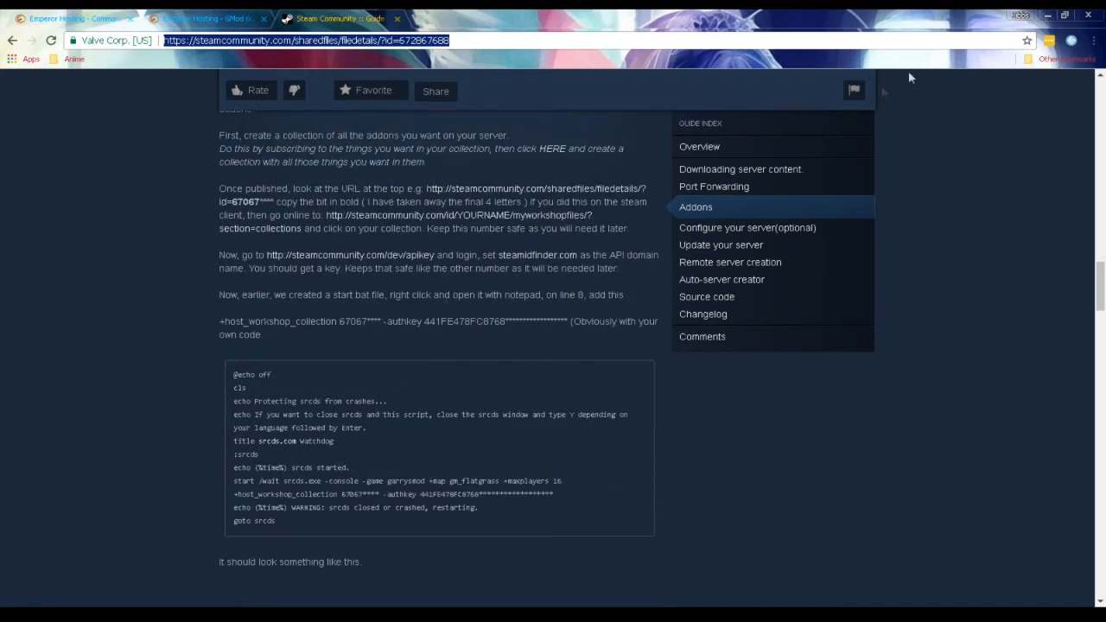
click(1047, 16)
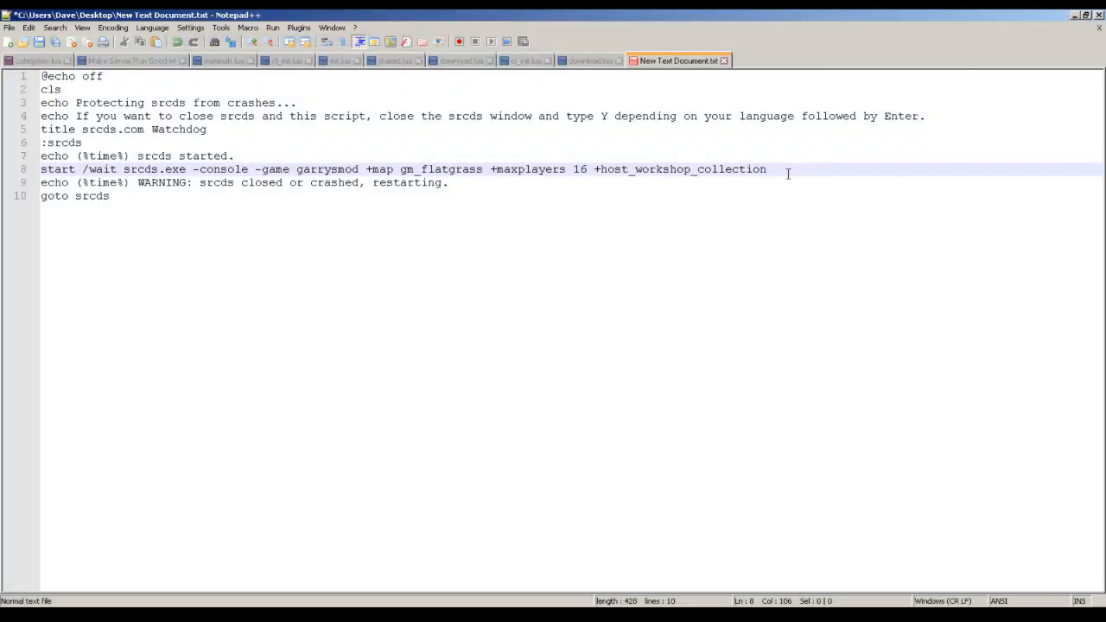
Copy the page URL of the Test Tut collection in Steam and paste it after +host_workshop_collection on line 8 of the script.
text(@echo off cls echo Protecting srcds from crashes... echo If you want to close srcds and this script, close the srcds window and type Y depending on your language followed by Enter. title srcds.com Watchdog :srcds echo (%time%) srcds started. start /wait srcds.exe -console -game garrysmod +map gm_flatgrass +maxplayers 16 echo (%time%) WARNING: srcds closed or crashed, restarting. goto srcds)
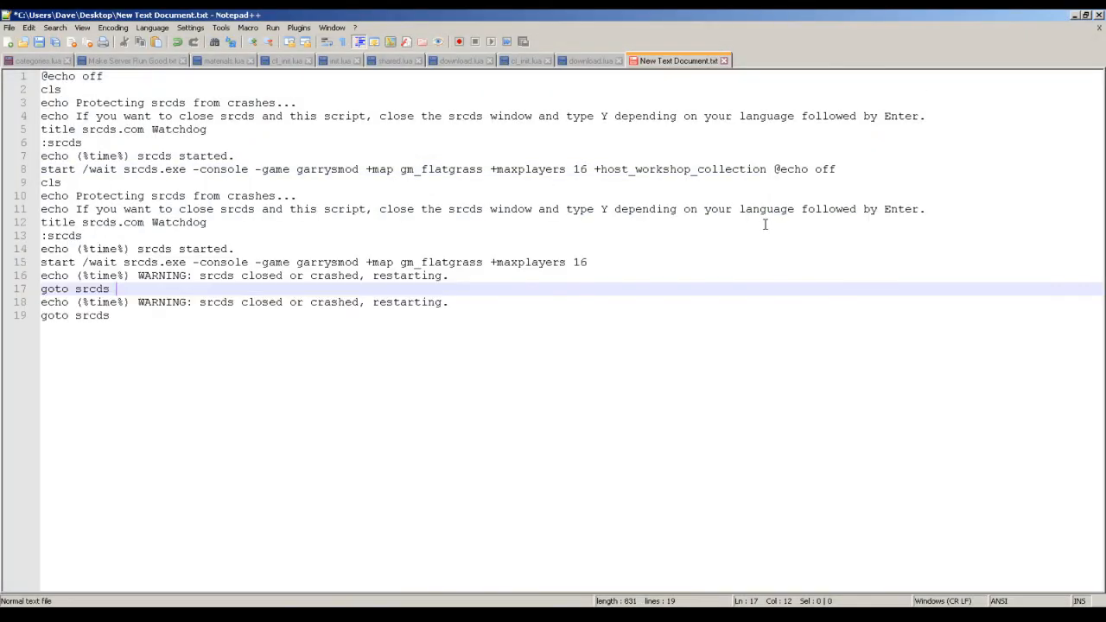
key(ctrl+z)
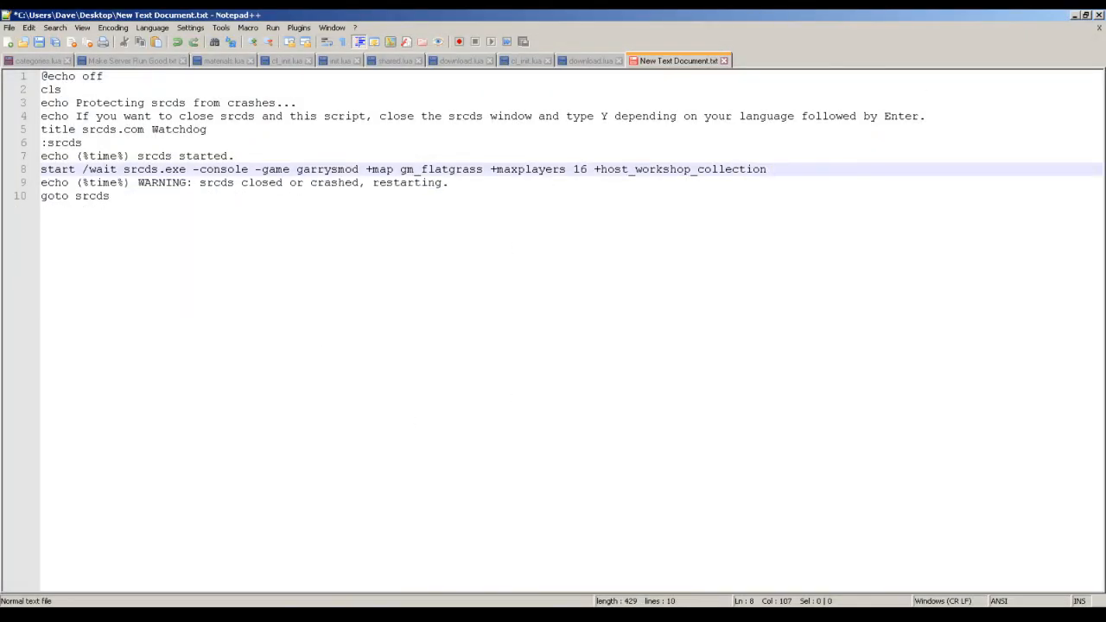
key(alt+Tab)
right_click(174, 213)
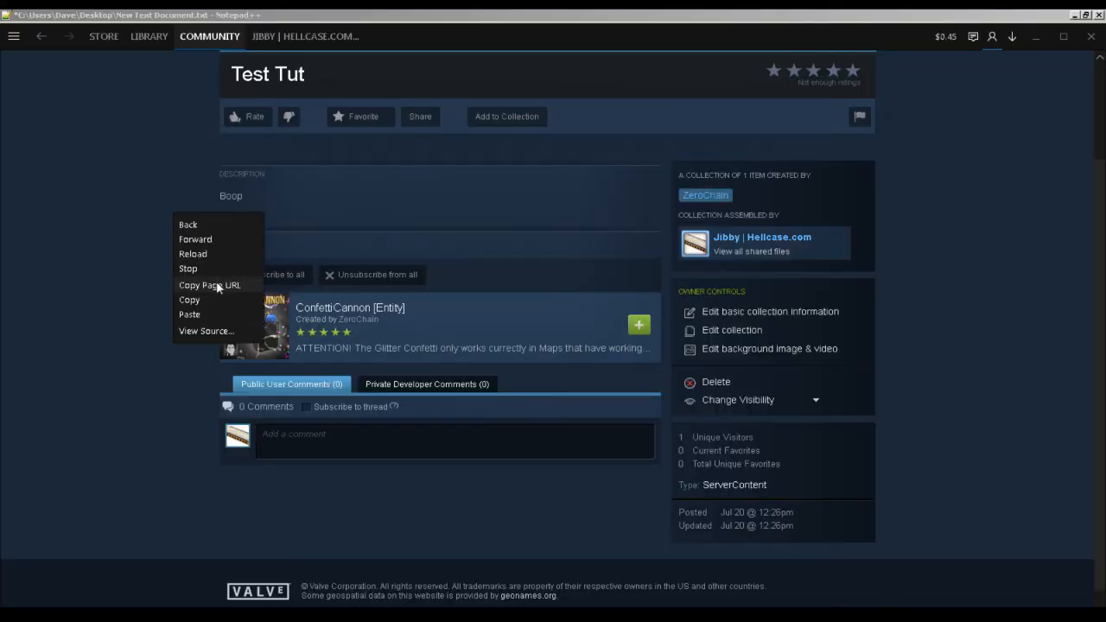
click(246, 280)
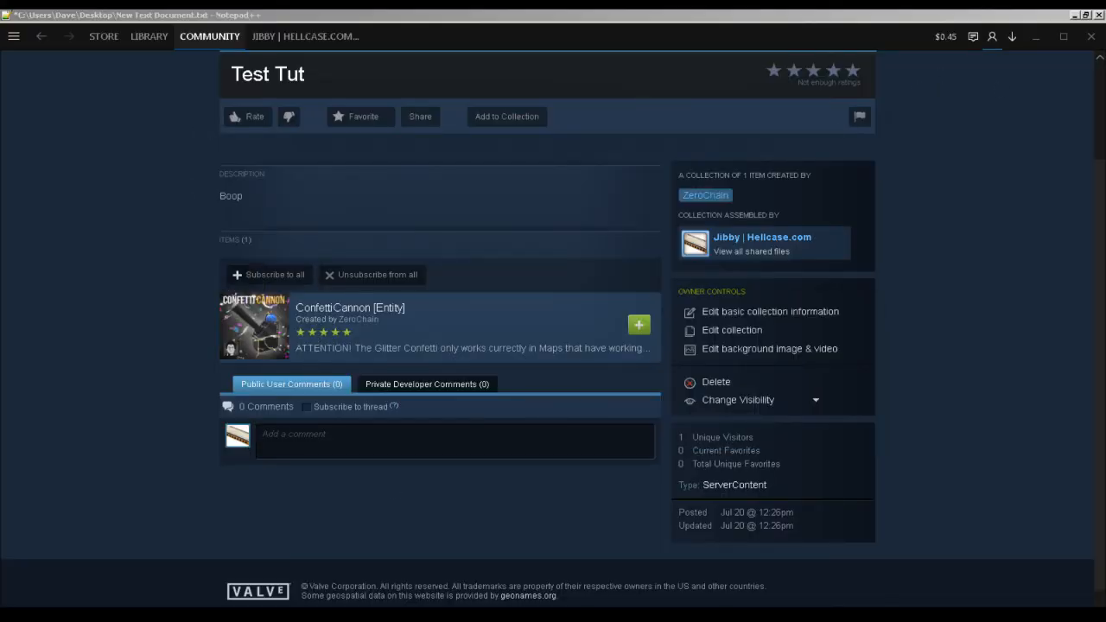
key(alt+Tab)
key(ctrl+v)
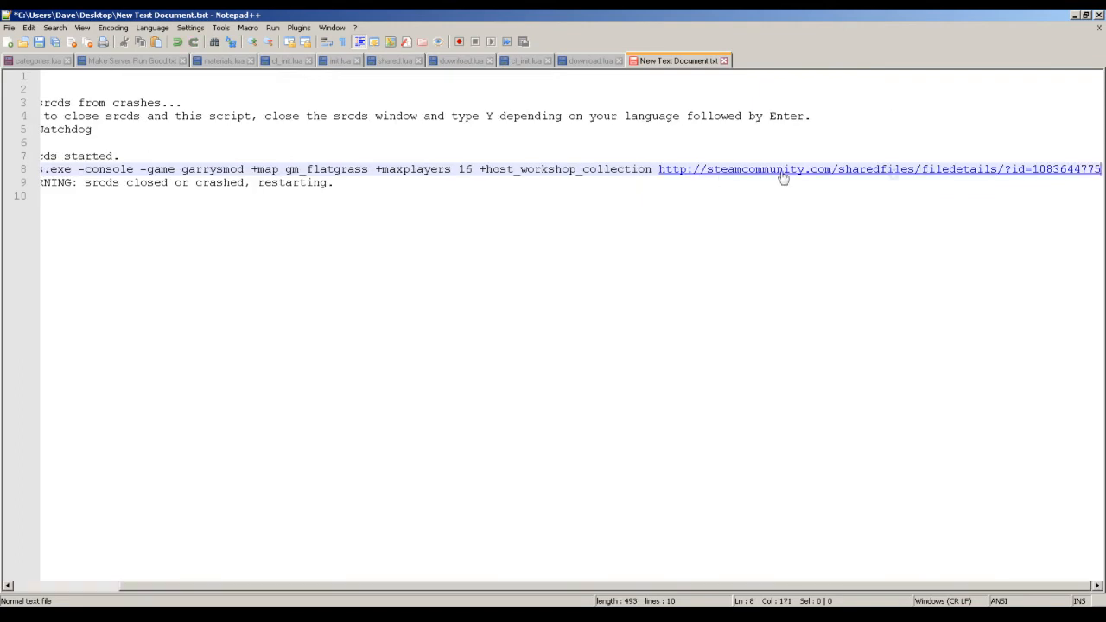
drag(1032, 170, 1018, 170)
click(1032, 170)
shift+click(659, 171)
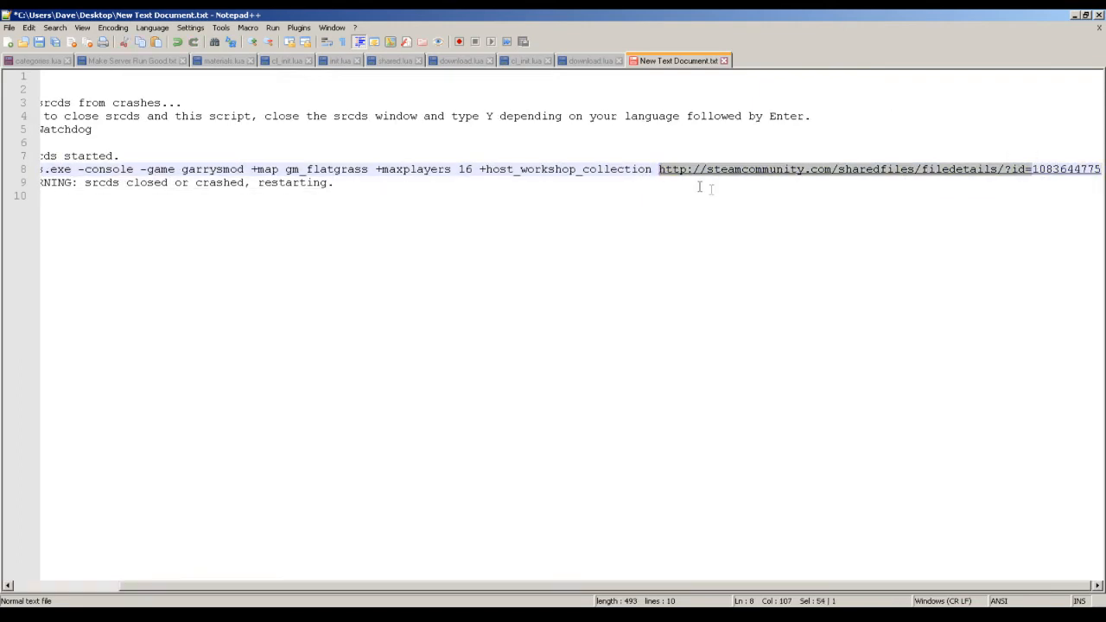
key(BackSpace)
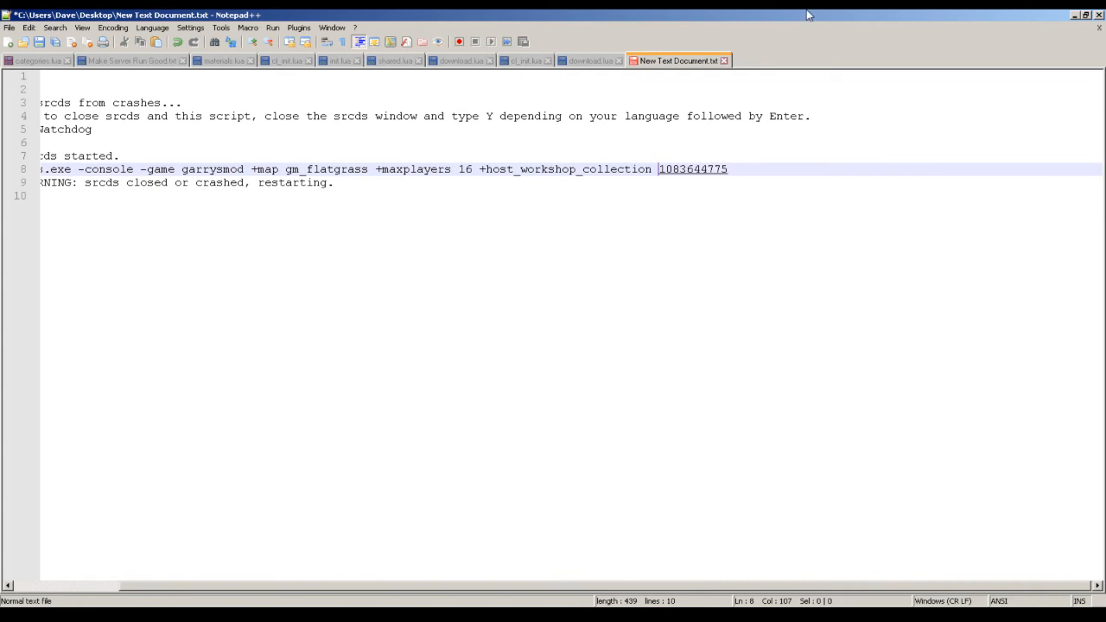
Append the -authkey option after the collection ID on line 8.
click(784, 173)
text(-authkey)
Copy the Steam Web API key from steamcommunity.com/dev/apikey in the browser and paste it after -authkey in the script.
key(alt+Tab)
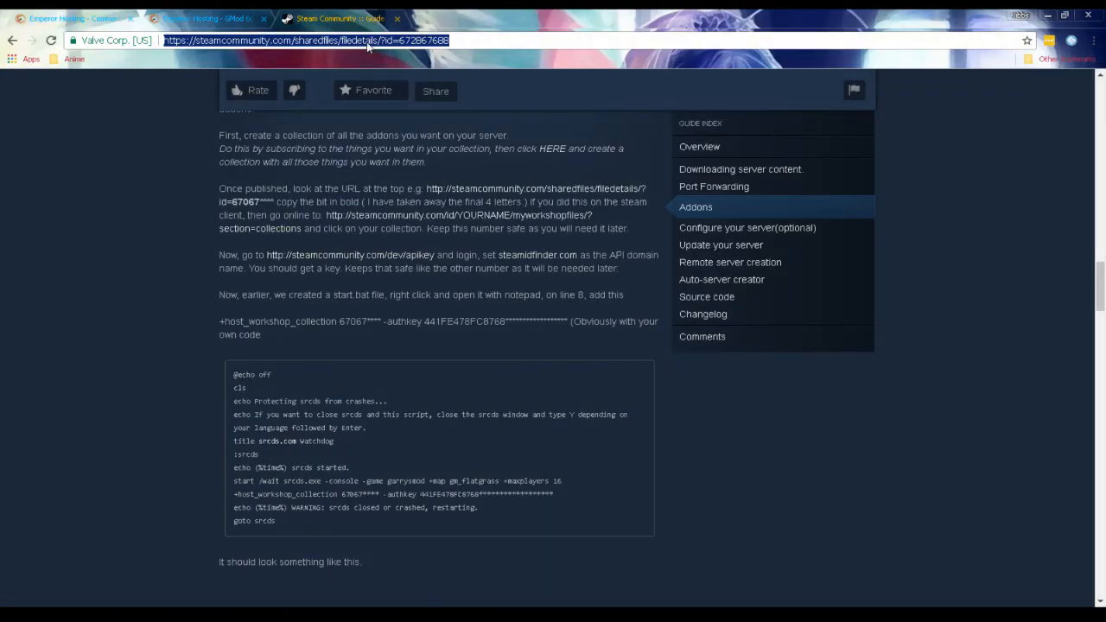
text(steam)
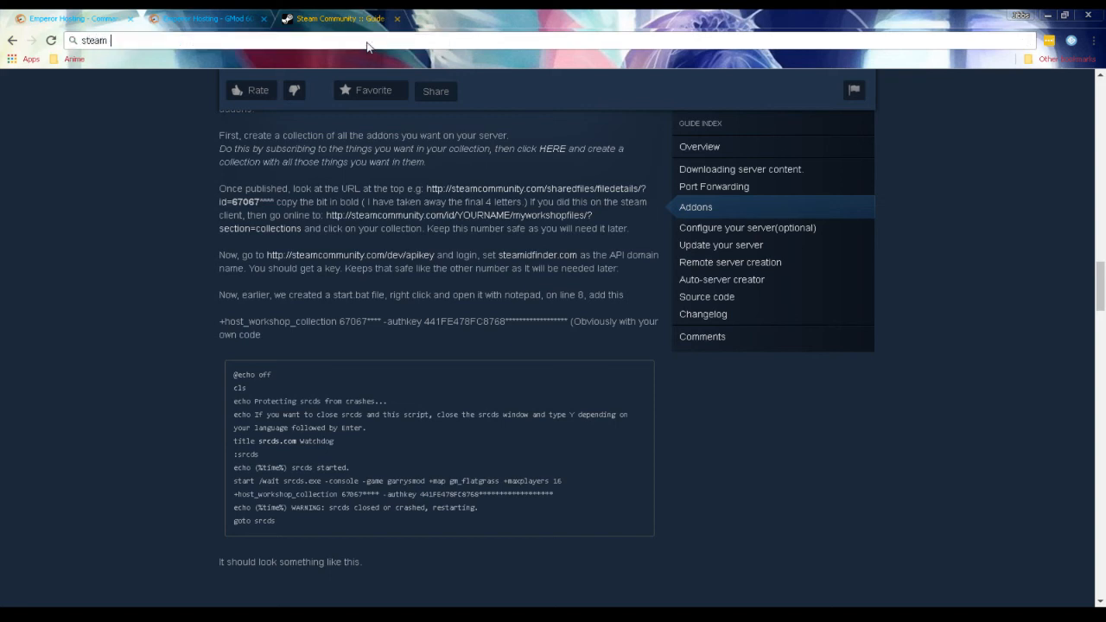
key(Down)
key(Down)
key(Down)
key(Down)
key(Up)
key(Up)
key(Return)
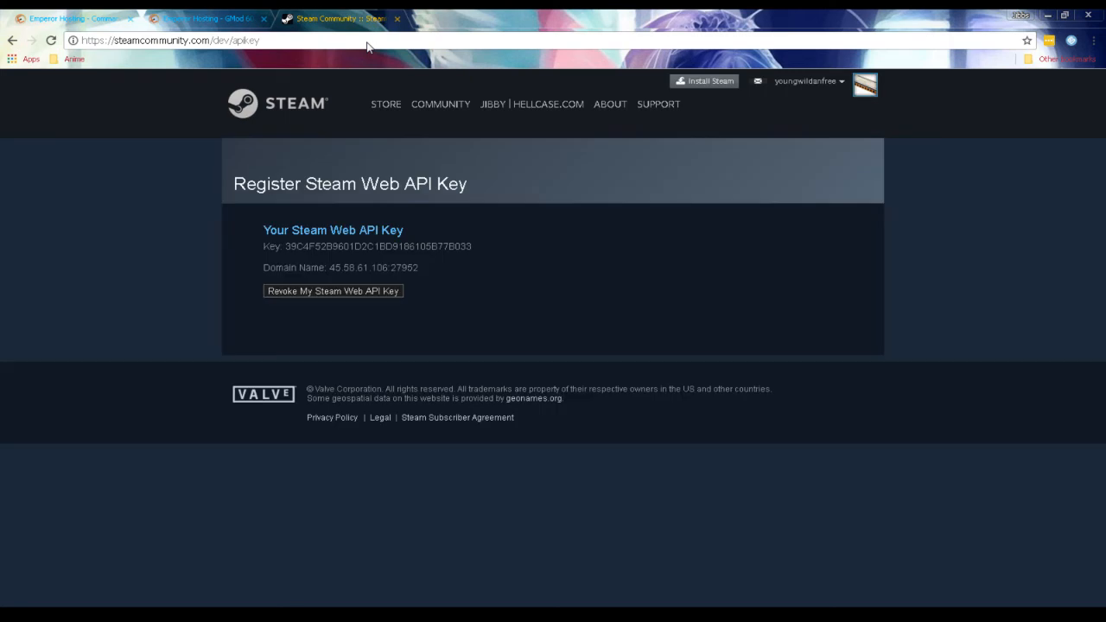
drag(476, 250, 286, 246)
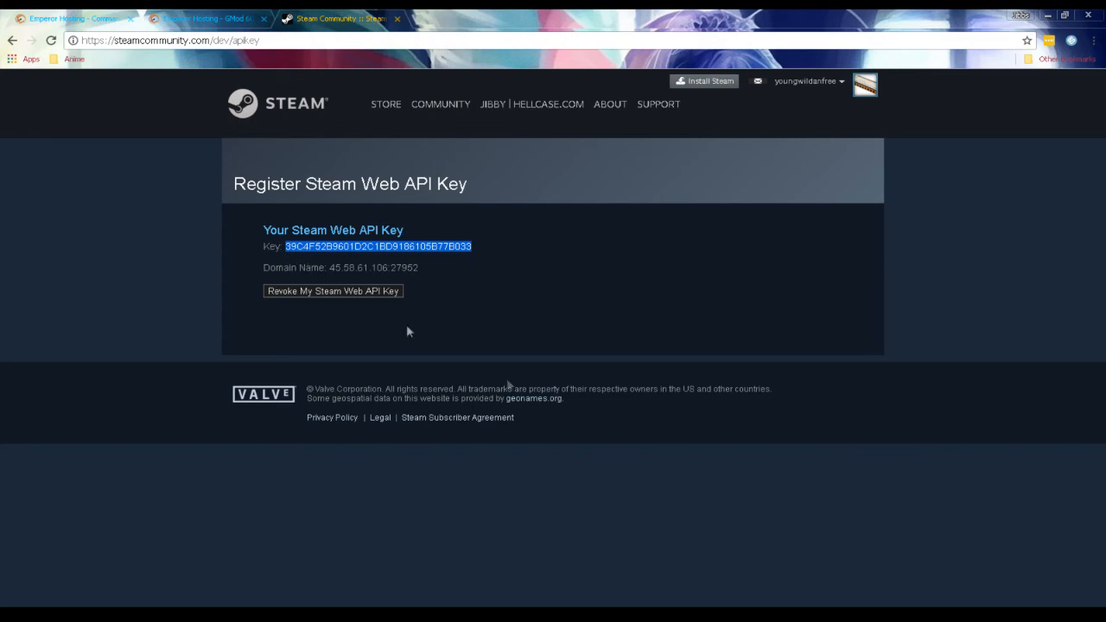
key(alt+Tab)
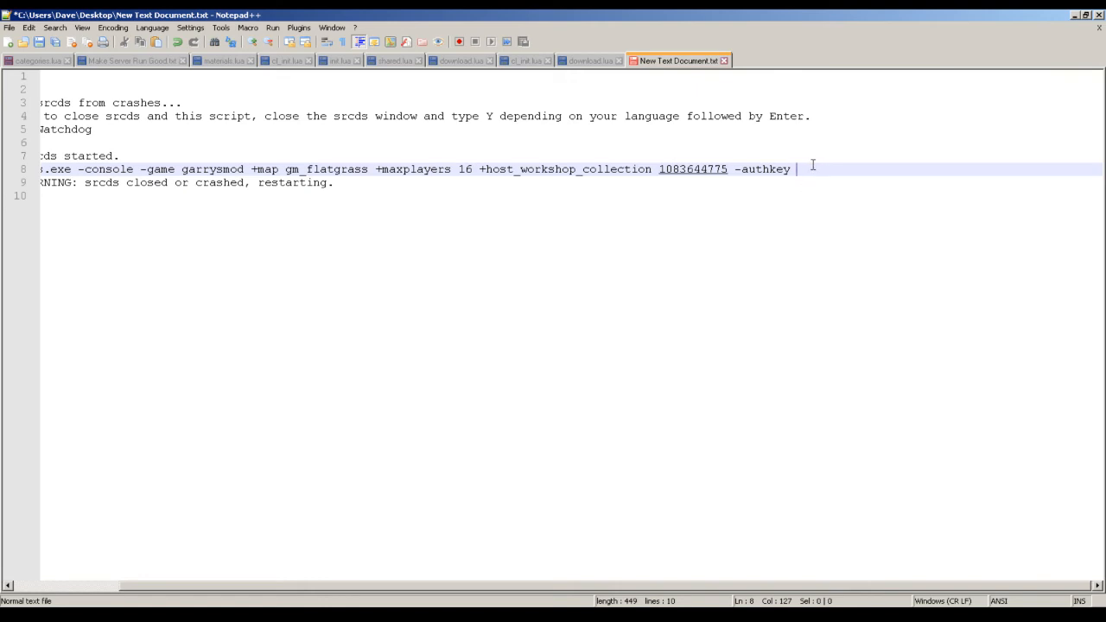
key(ctrl+v)
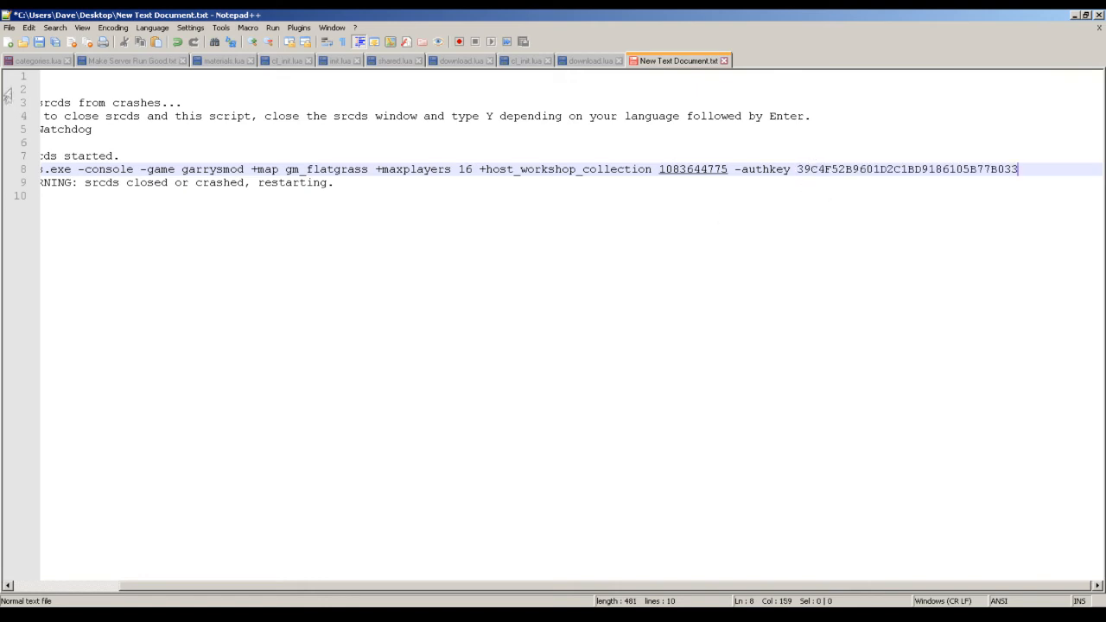
Save the script to the Desktop as start.bat with the file type All types, and close Notepad++.
click(11, 28)
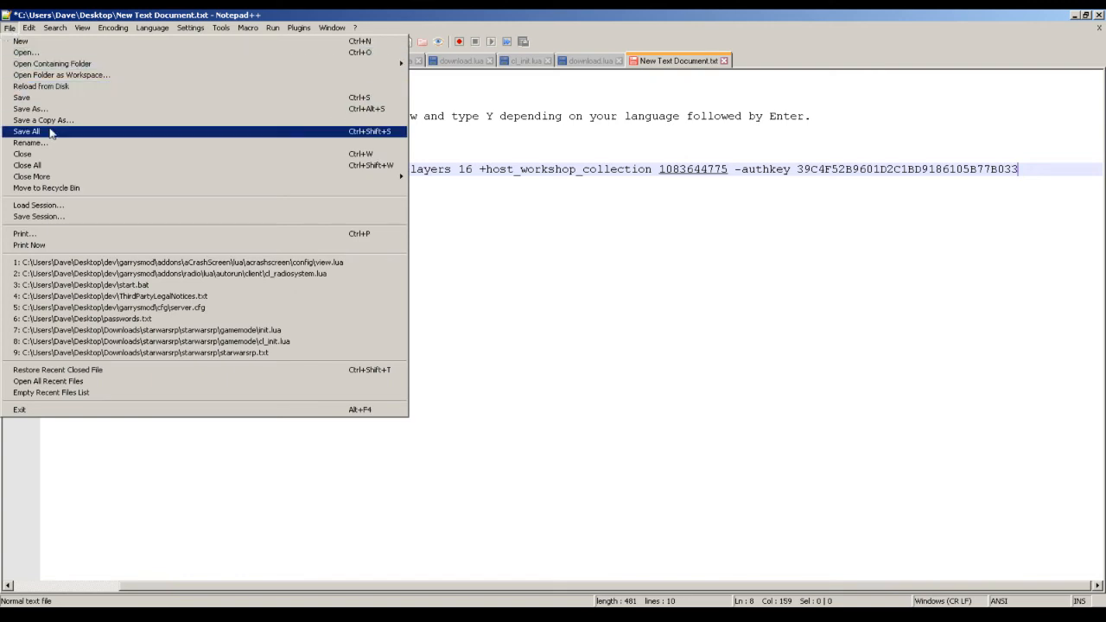
click(277, 109)
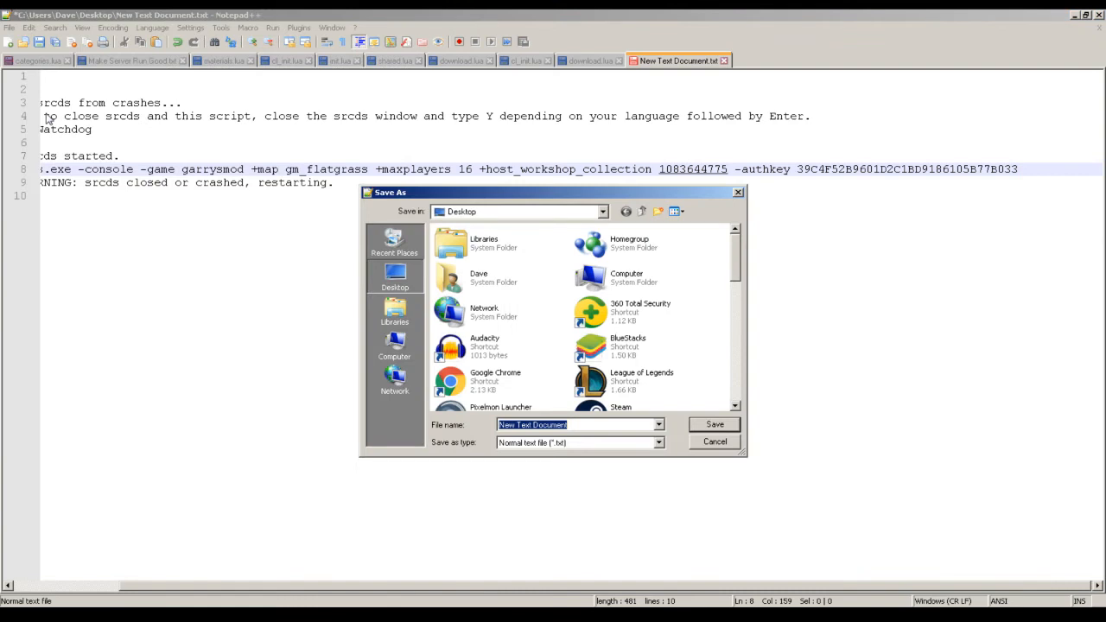
click(558, 446)
scroll(555, 401, down, 2)
scroll(556, 400, up, 1)
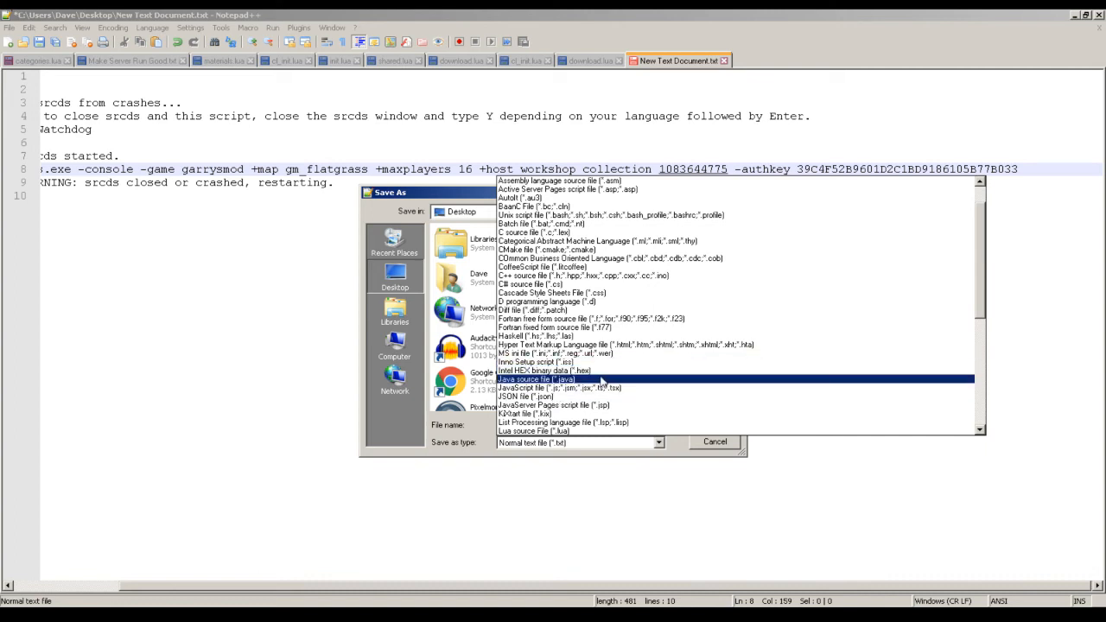
scroll(603, 381, up, 2)
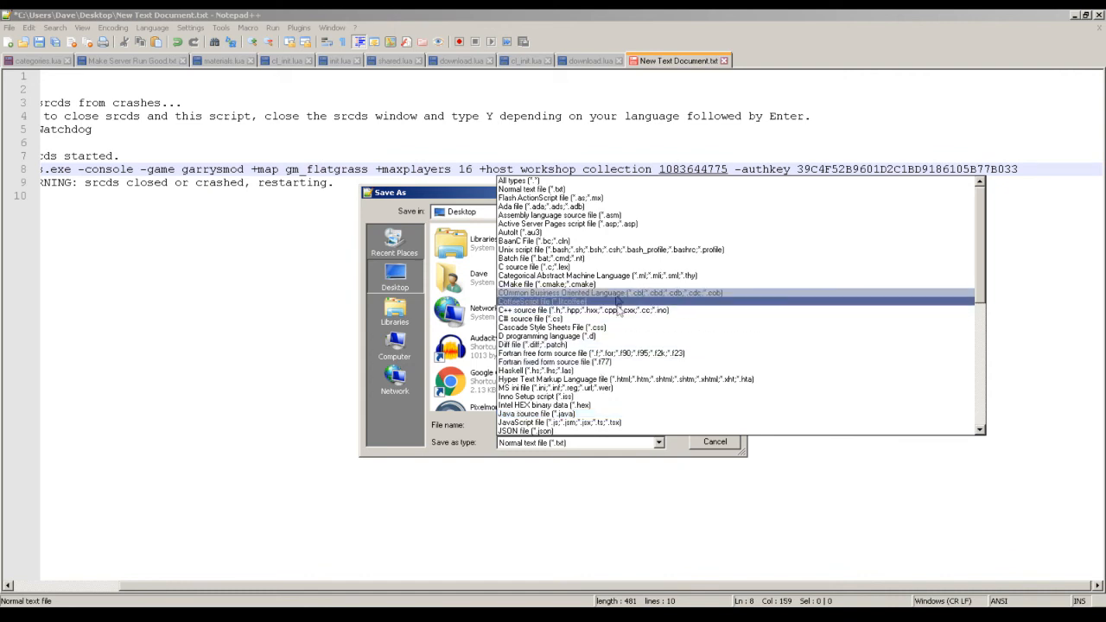
click(602, 173)
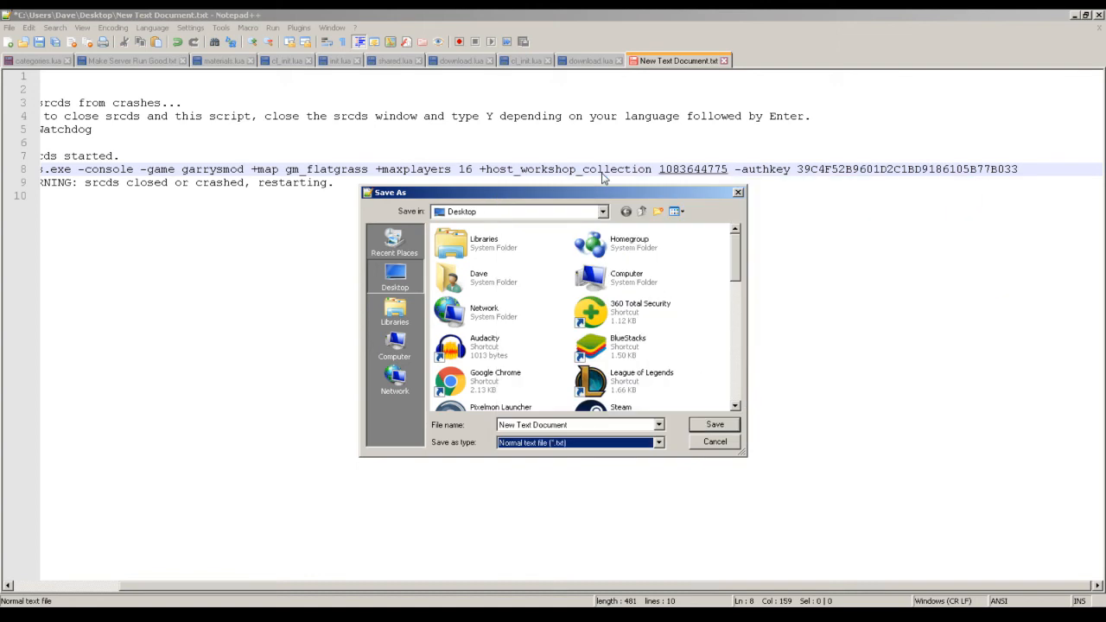
drag(612, 424, 443, 425)
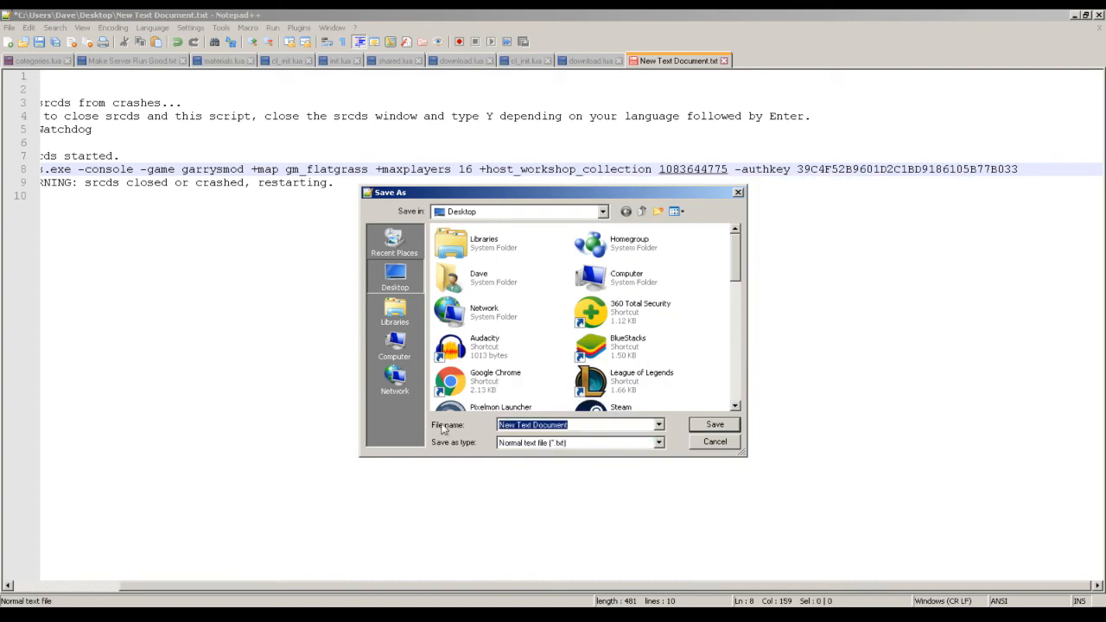
text(start.bat)
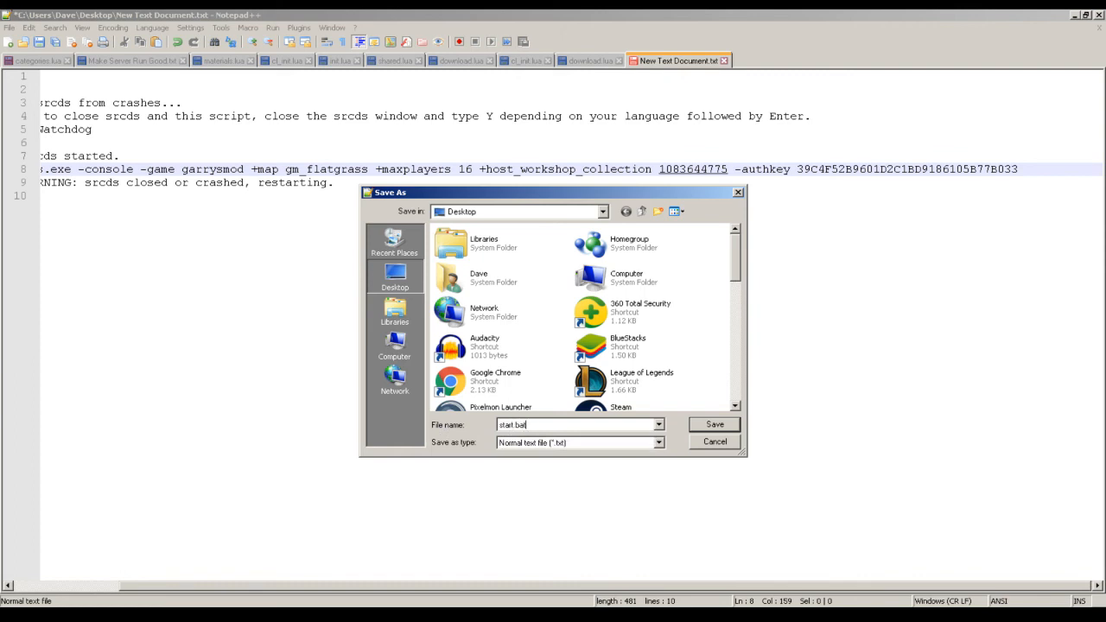
click(574, 442)
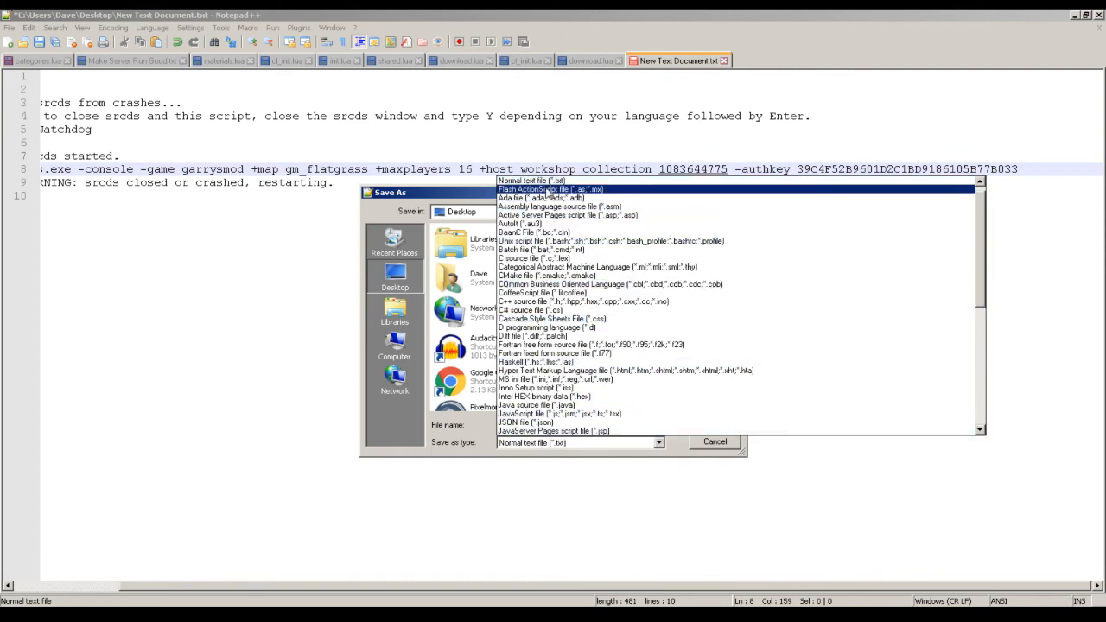
scroll(550, 188, up, 1)
click(551, 181)
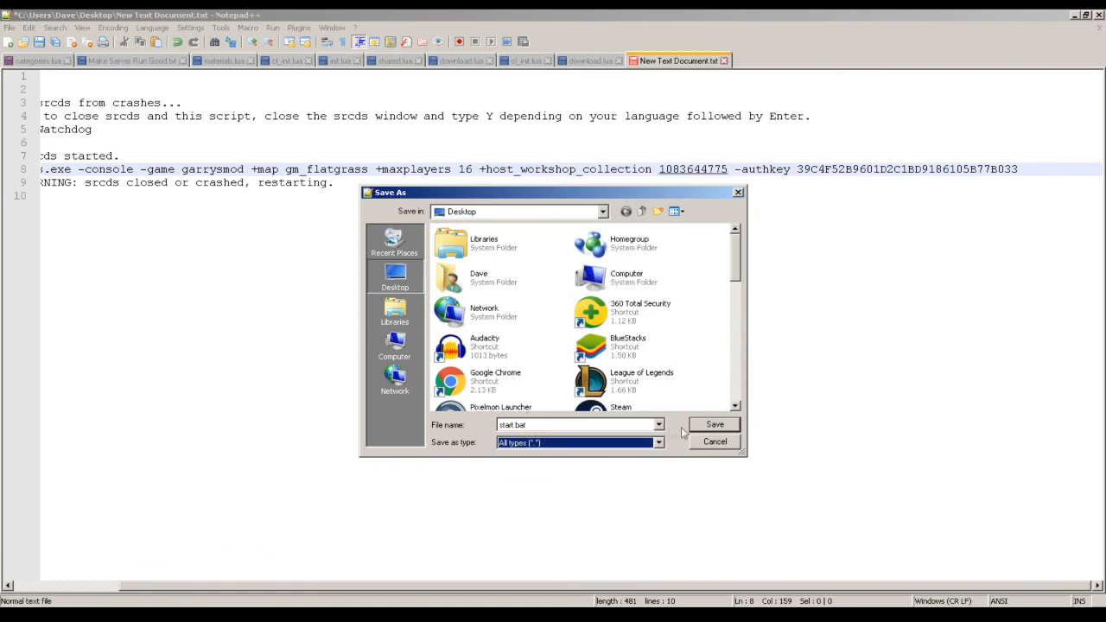
click(714, 425)
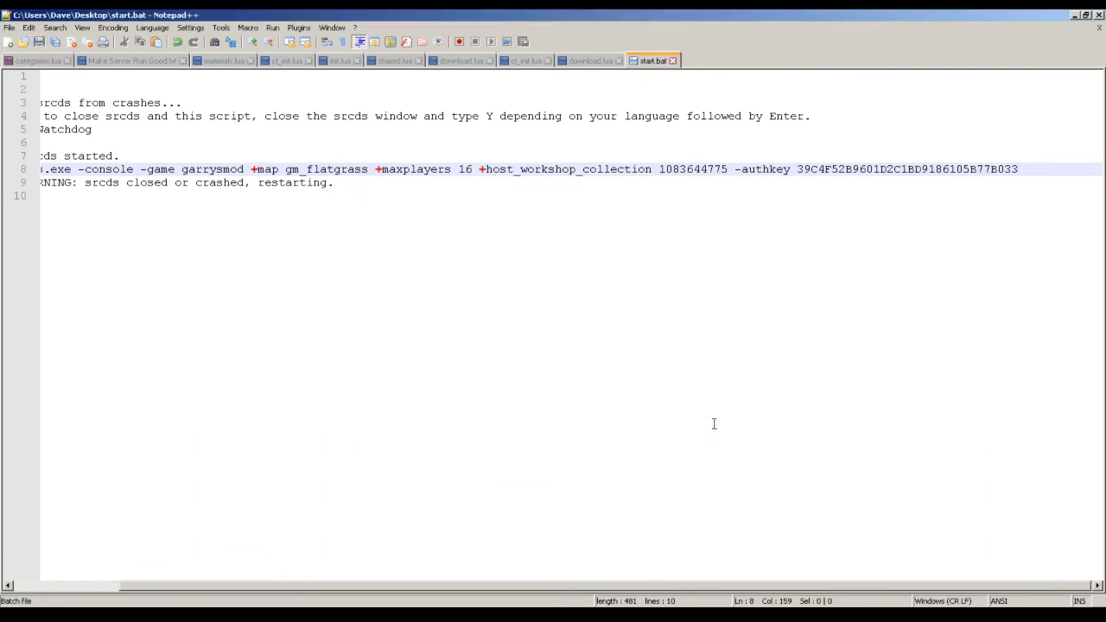
click(1099, 15)
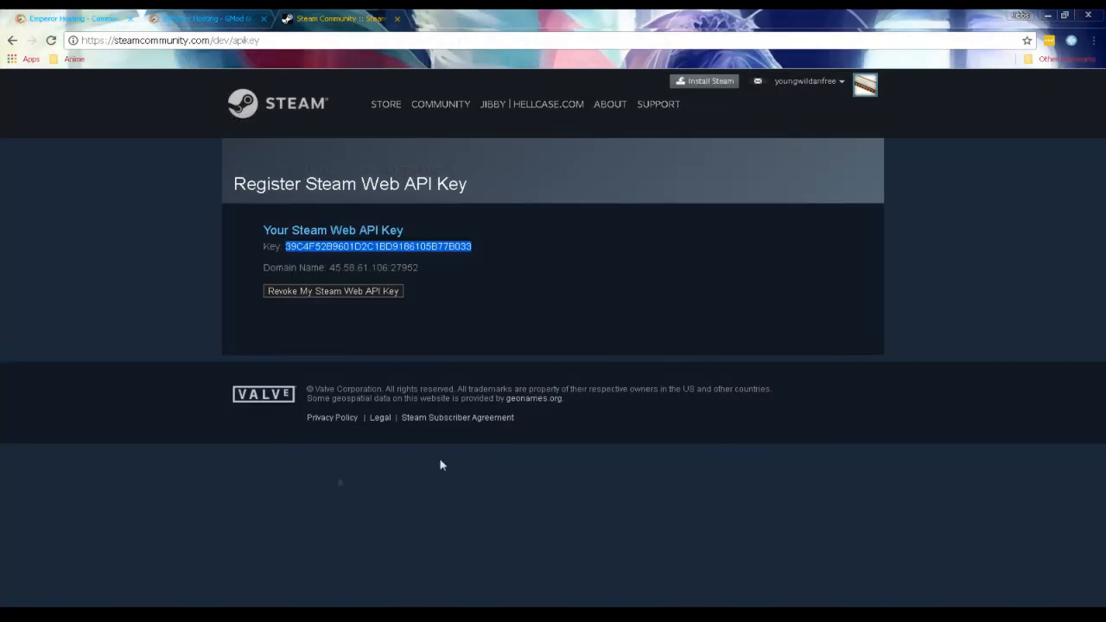
Delete the empty New Text Document from the Desktop folder and select the start batch file.
key(alt+Tab)
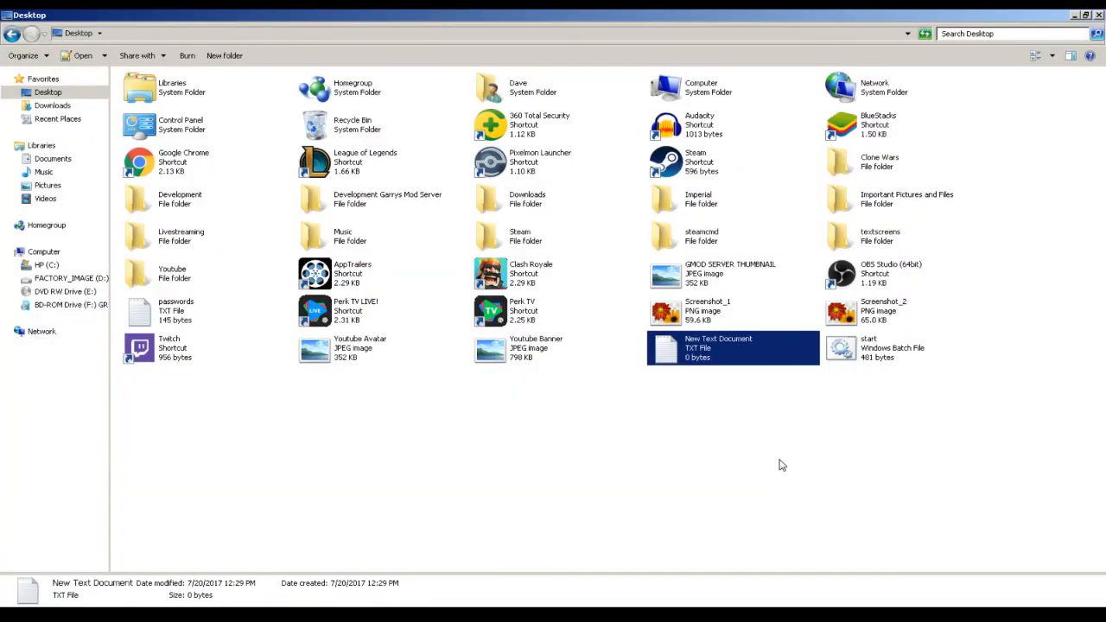
right_click(778, 363)
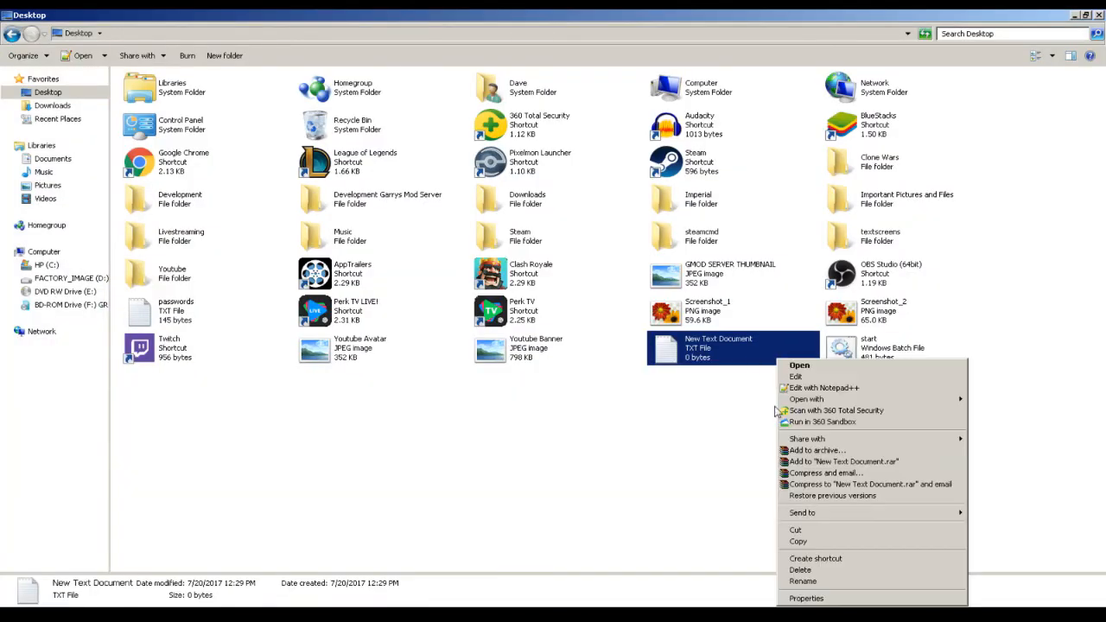
click(815, 570)
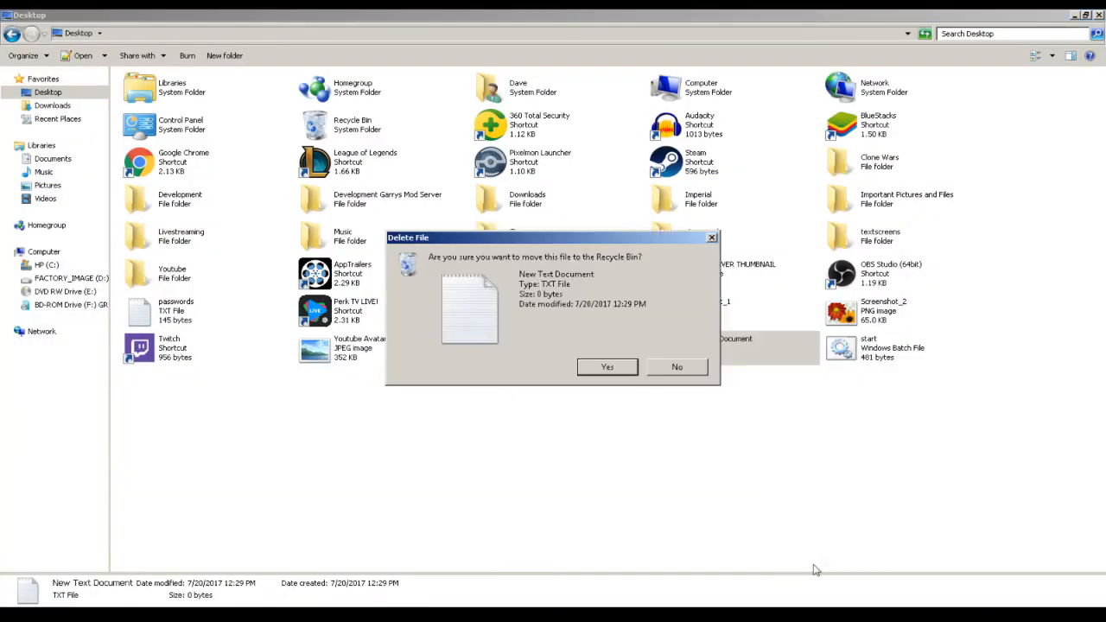
click(607, 372)
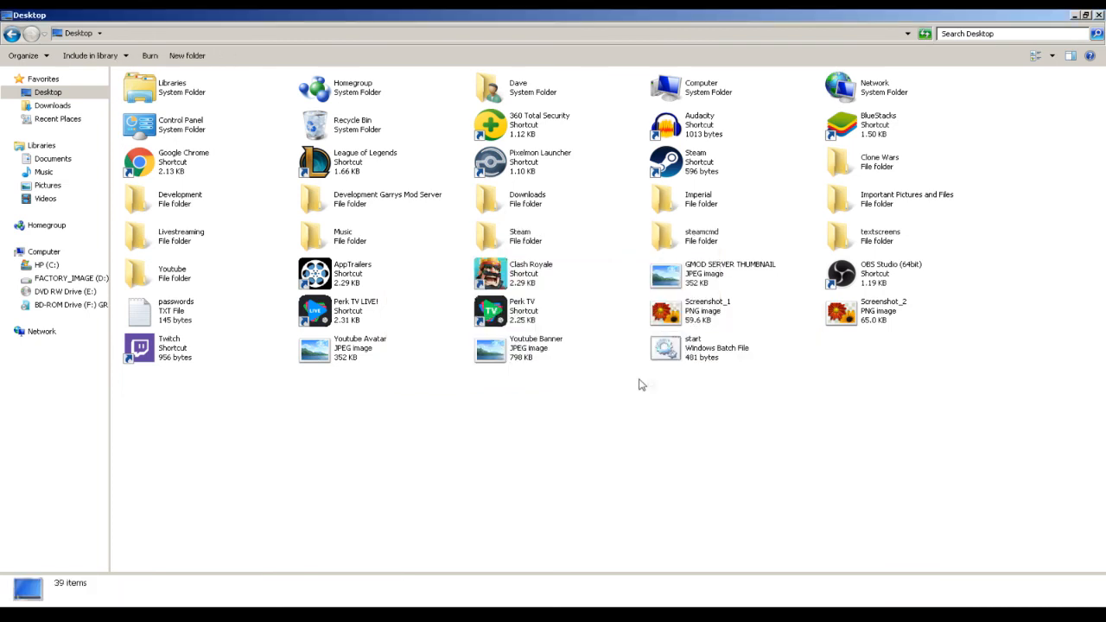
click(695, 354)
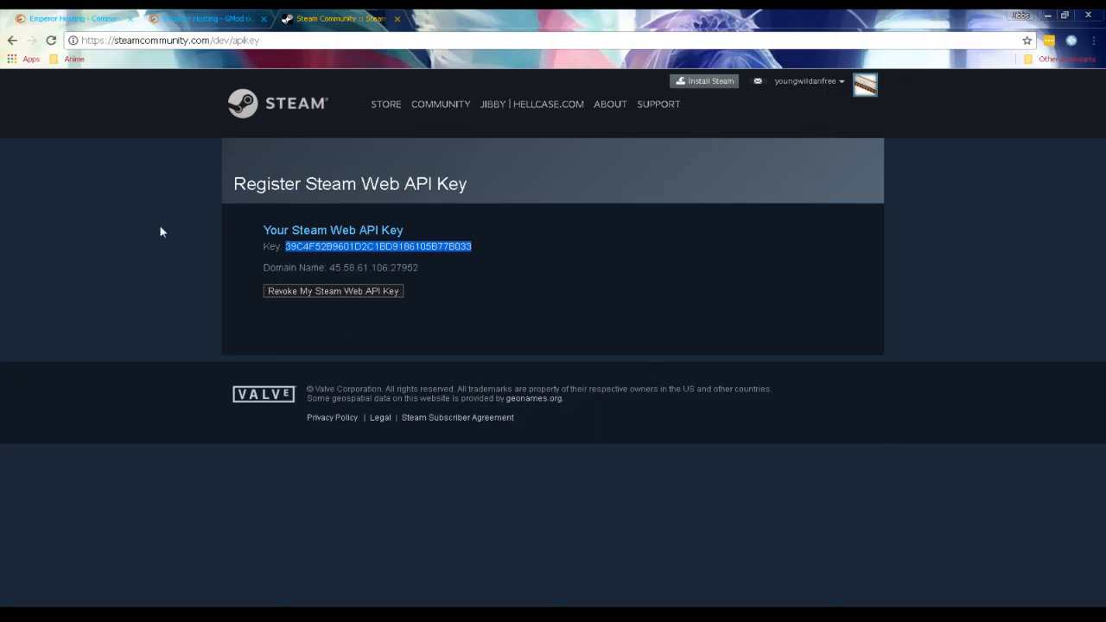
Switch to the Emperor Hosting control panel in the browser.
click(104, 18)
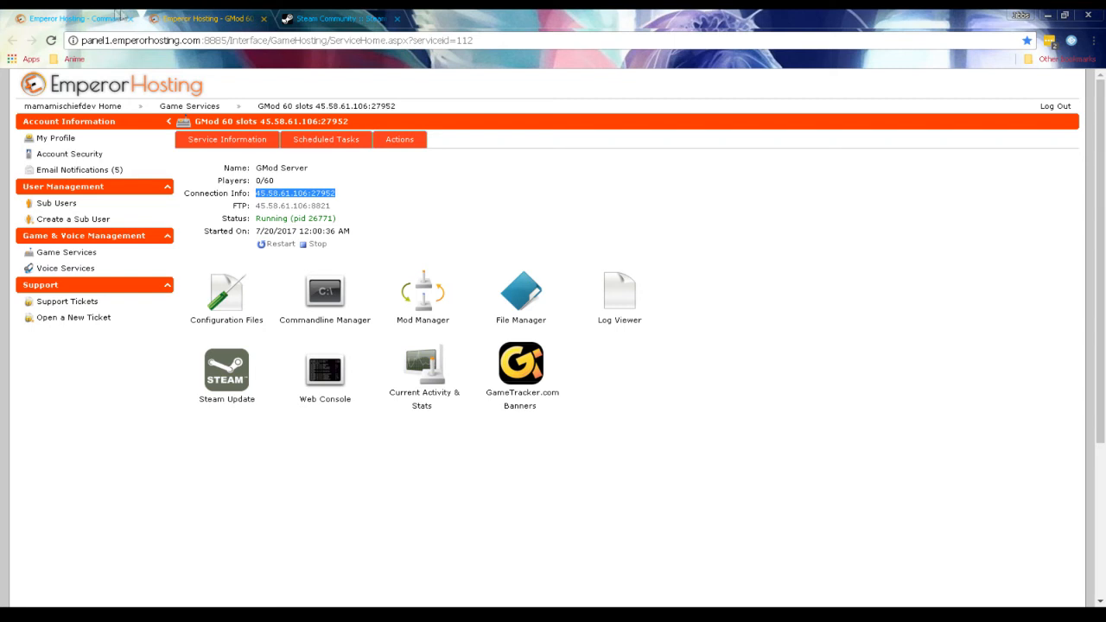